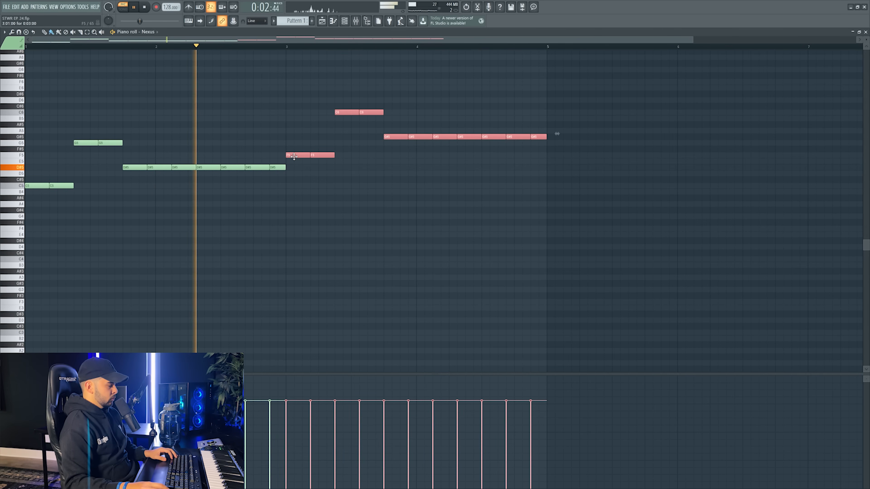
Lower the final run of notes across bars 3 and 4 to D#5 while playing the line back.
key("space")
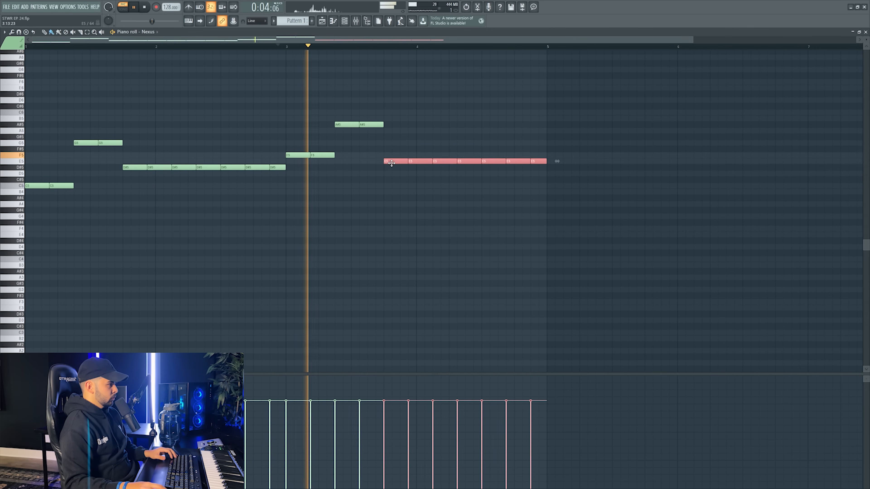
left_click_drag(391, 164, 391, 170)
key("space")
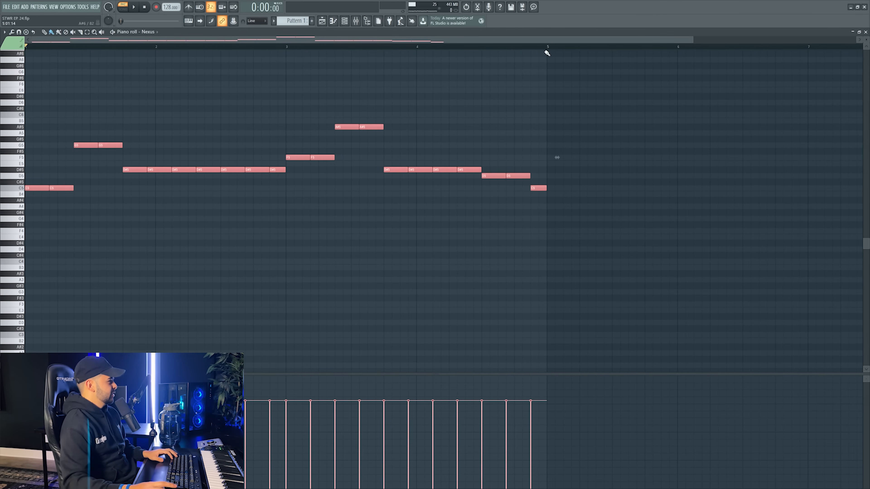
Move the whole note line down one octave, stack transposed copies starting at C5, D#5 and G5 into chords, and play them.
mouse_move(32, 105)
left_mouse_down()
mouse_move(32, 143)
mouse_move(565, 277)
left_mouse_up()
key("ctrl+Down")
left_click_drag(38, 154, 612, 339)
scroll(32, 299, "up", 3)
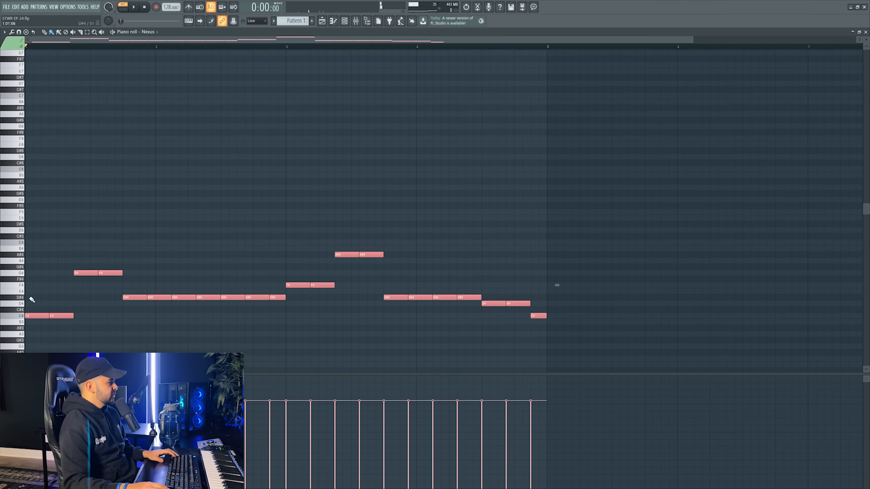
left_click_drag(34, 315, 33, 224)
left_click_drag(34, 224, 33, 200)
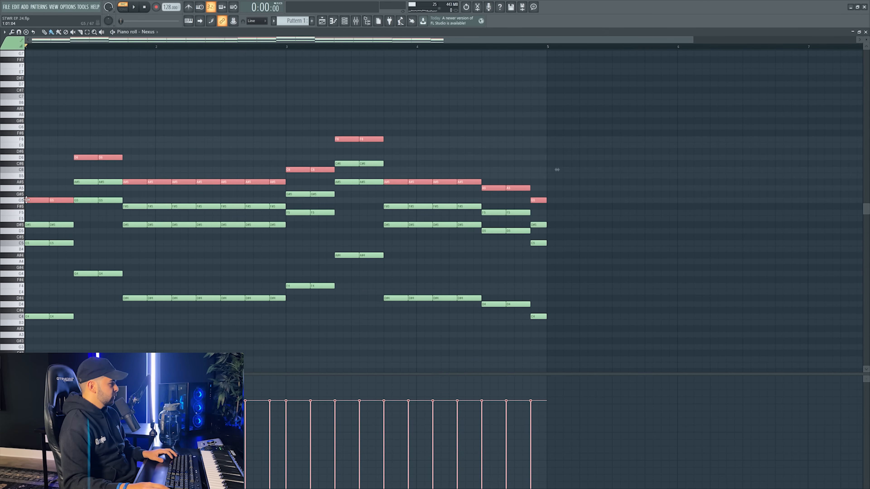
key("space")
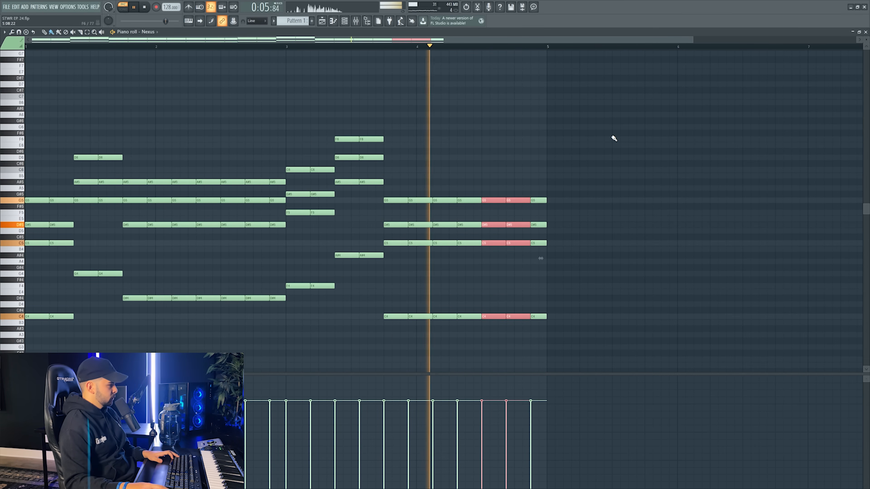
key("space")
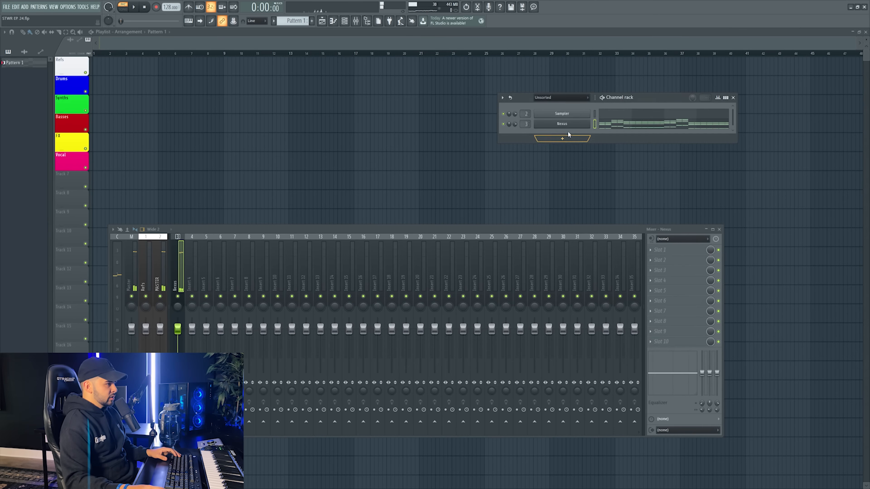
Clone the Nexus channel and enter a melody over the chord notes, raising the four repeated A#5 notes to D#6.
right_click(588, 124)
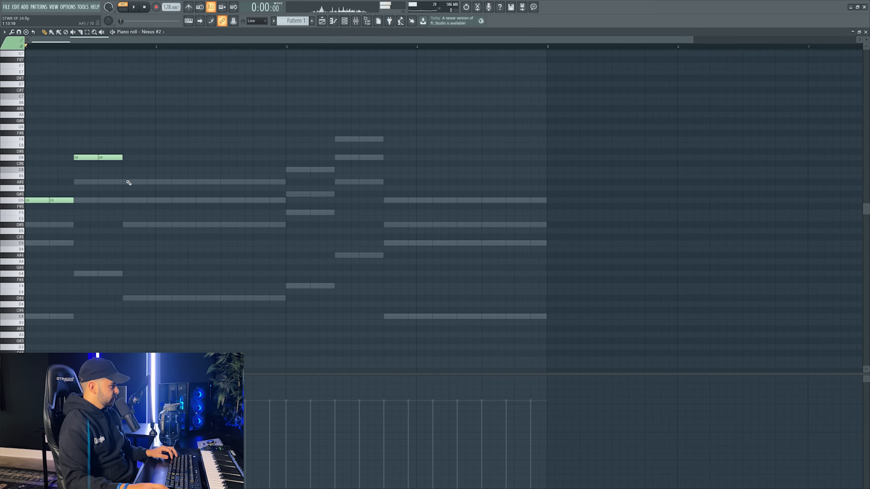
left_click(126, 181)
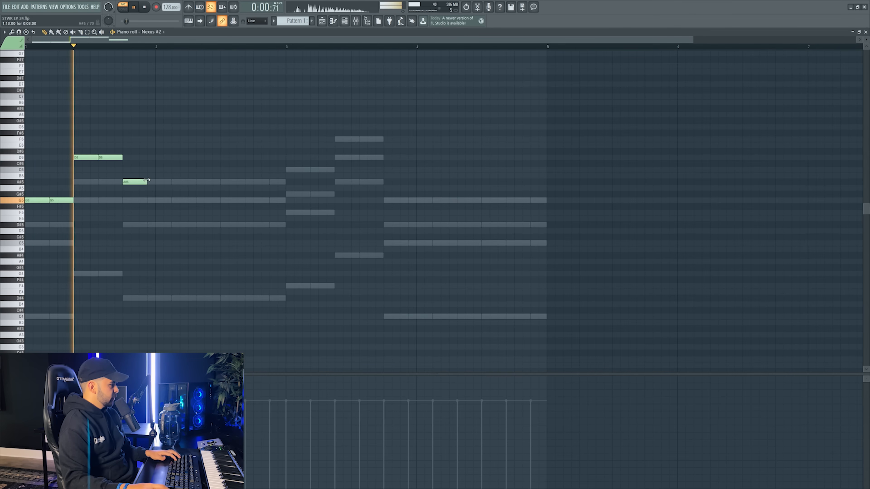
left_click(154, 182)
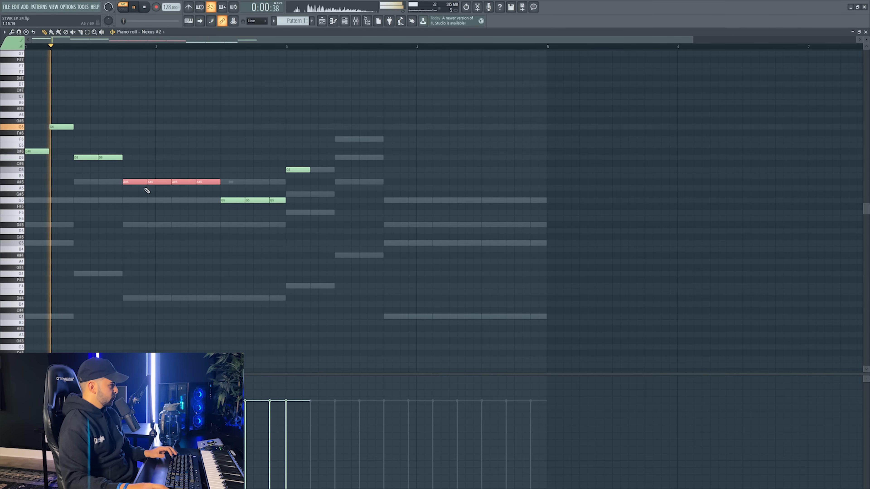
left_click_drag(146, 183, 145, 152)
Continue the melody with F6 notes around the start of bar 3 and mute the G5 note in bar 2.
left_click(276, 164)
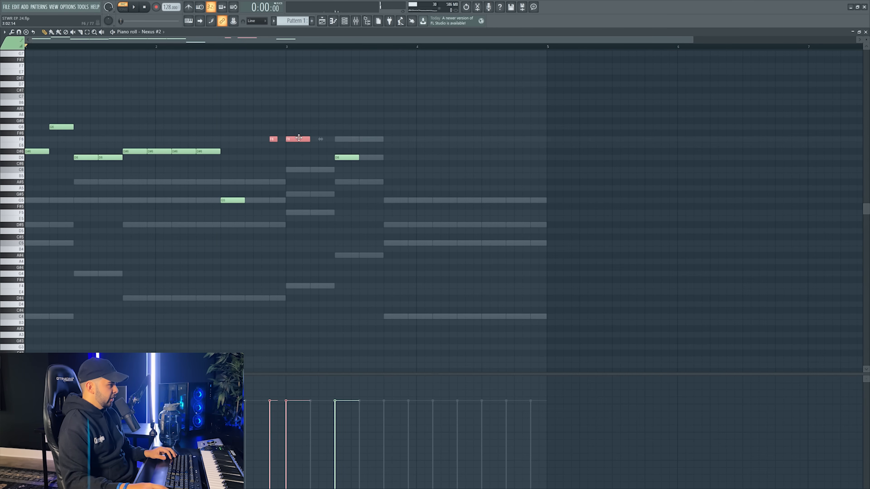
key("space")
left_click(268, 146, "ctrl")
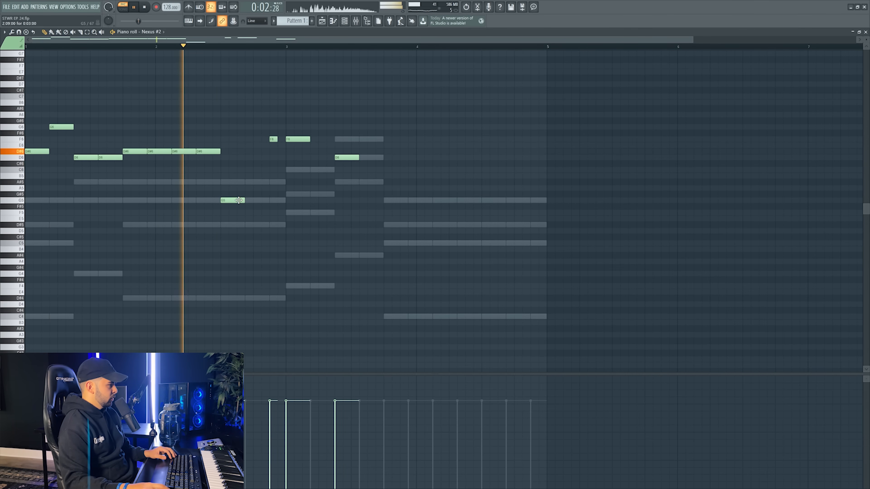
key("space")
key("t")
left_click(235, 200)
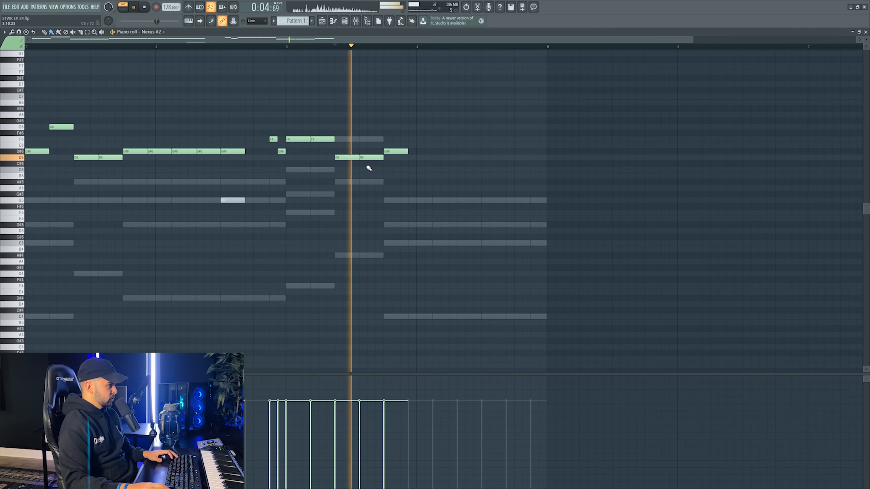
Lower the second D6 note in bar 3 to A#5 and finish the melody with a run of C6 notes through bar 4.
left_click_drag(370, 157, 370, 182)
key("space")
key("space")
mouse_move(412, 171)
left_mouse_down()
mouse_move(534, 171)
mouse_move(536, 180)
left_mouse_up()
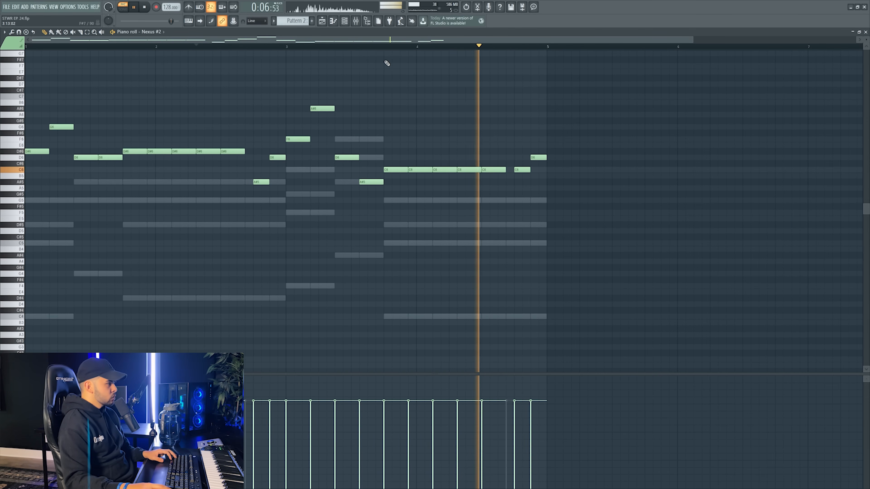
key("space")
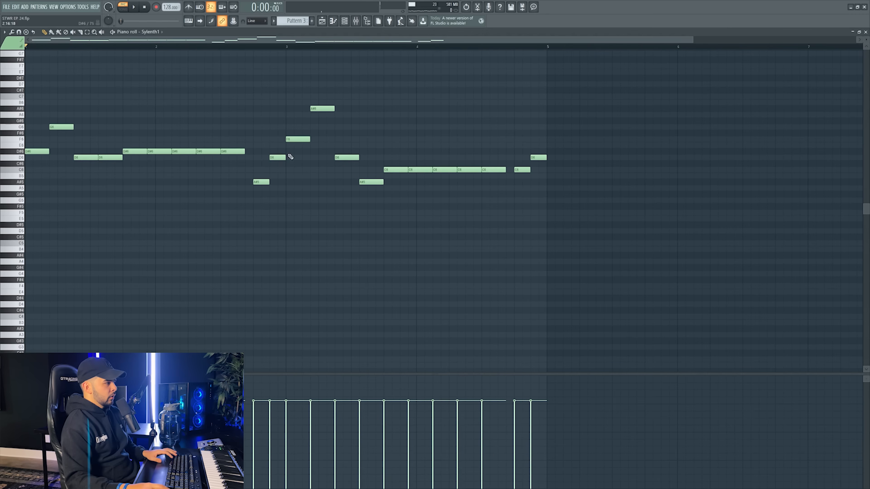
Clone the Sylenth1 channel and copy the Sylenth1 melody into the new channel.
left_click_drag(255, 153, 291, 220)
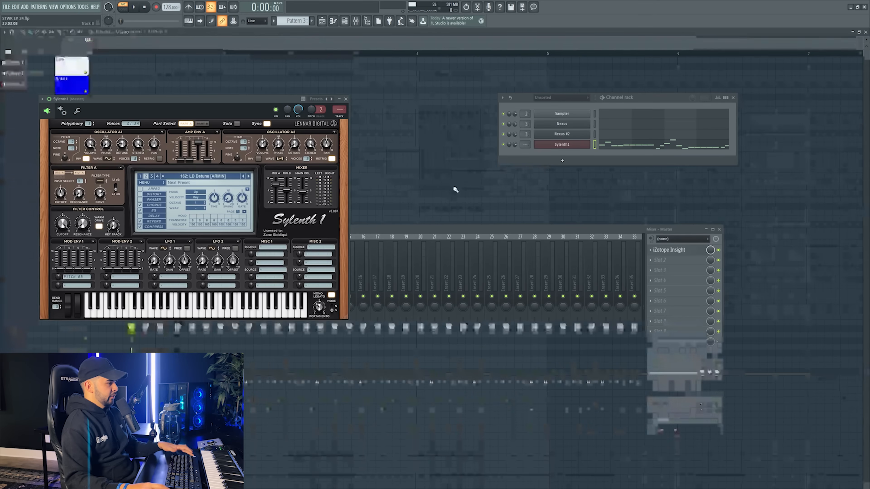
right_click(557, 146)
left_click(602, 203)
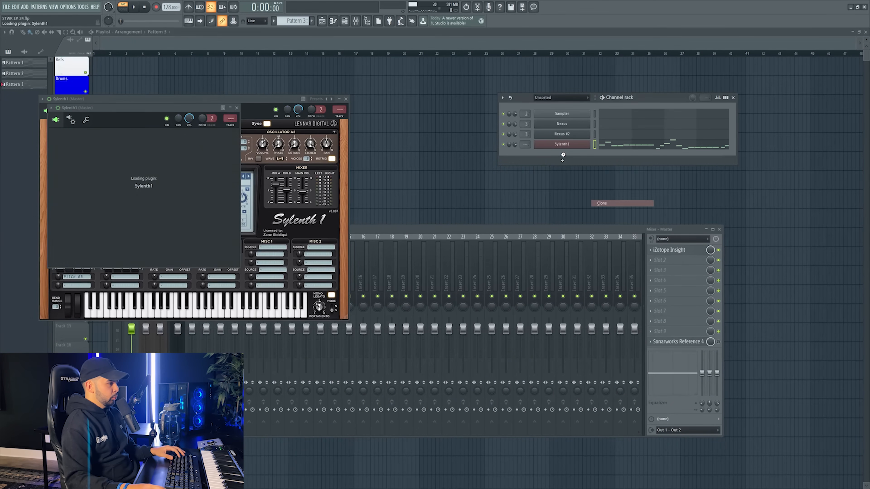
right_click(561, 144)
left_click(665, 151)
right_click(561, 154)
left_click(670, 168)
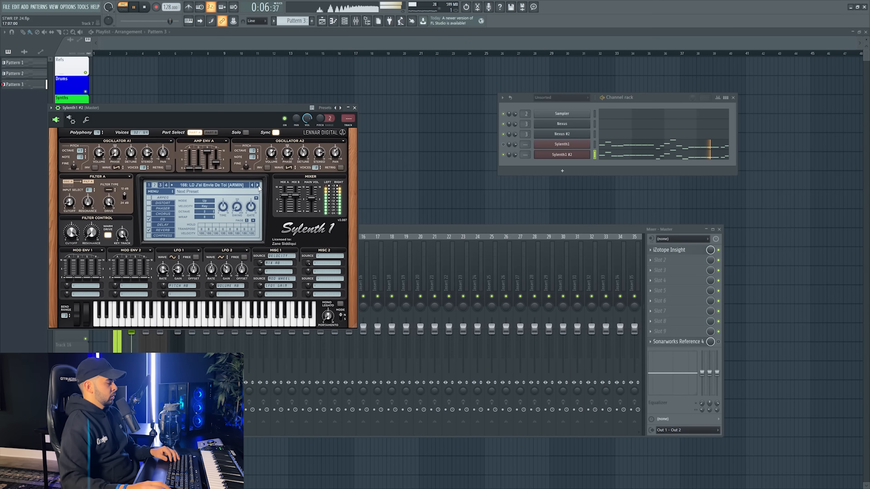
Set Sylenth1 #2 to the LD Orbion [ARMIN] preset and clone that channel.
left_click(258, 186)
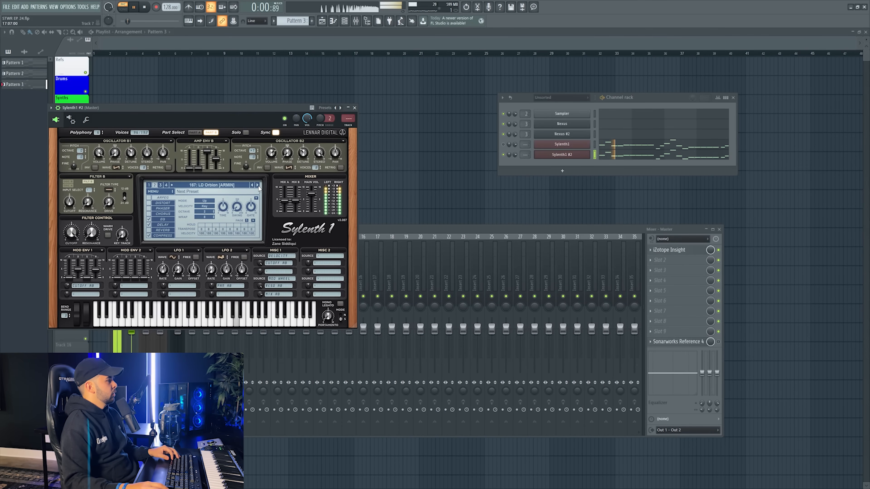
right_click(560, 162)
left_click(602, 208)
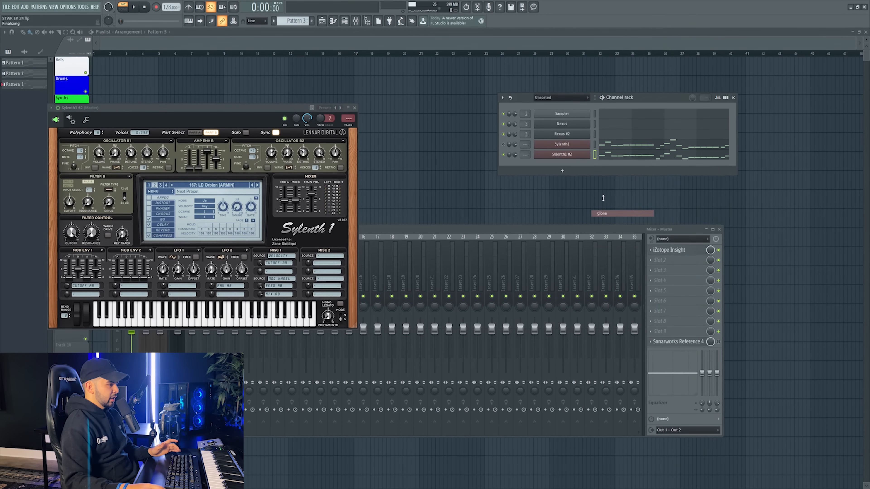
Replace the Sylenth1 #3 channel with Spire 1.5 and load the ALNSO_LEAD - Harris preset during playback.
right_click(571, 165)
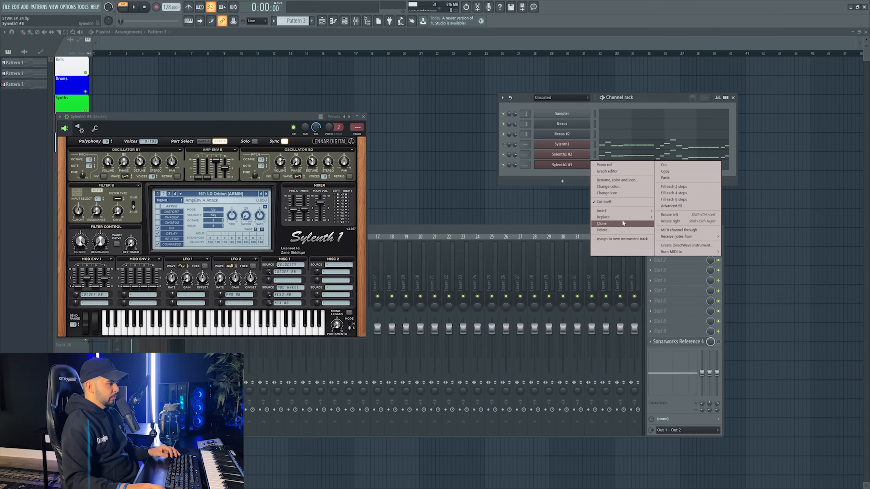
mouse_move(622, 218)
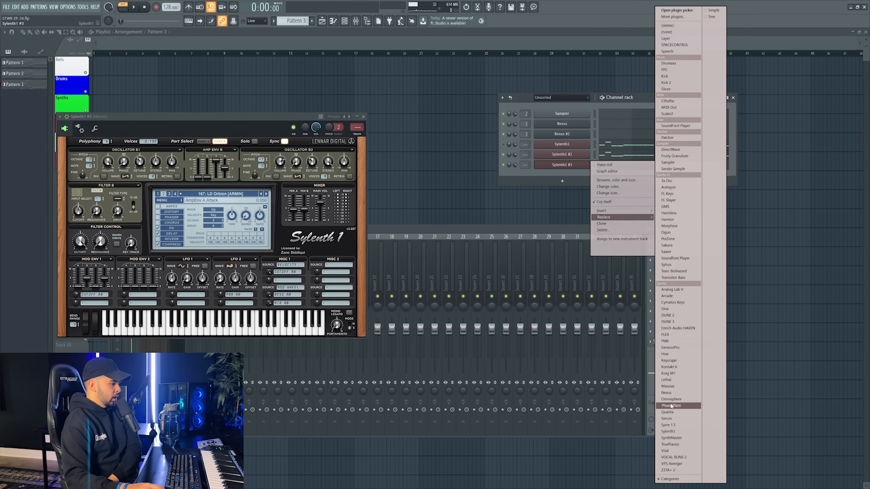
left_click(680, 428)
key("space")
left_click(374, 168)
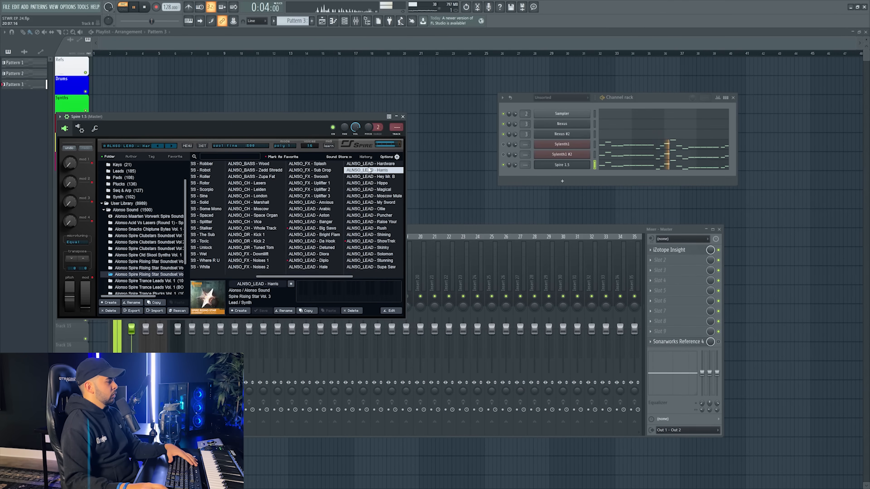
left_click(127, 146)
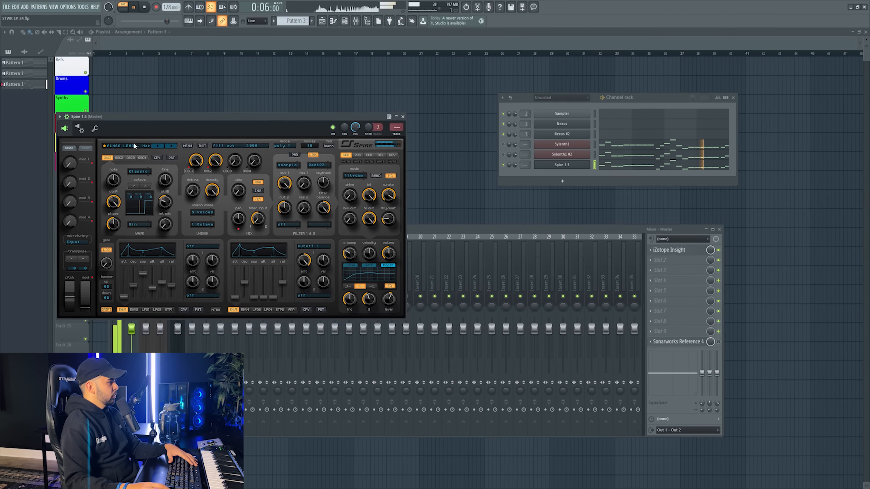
left_click(145, 147)
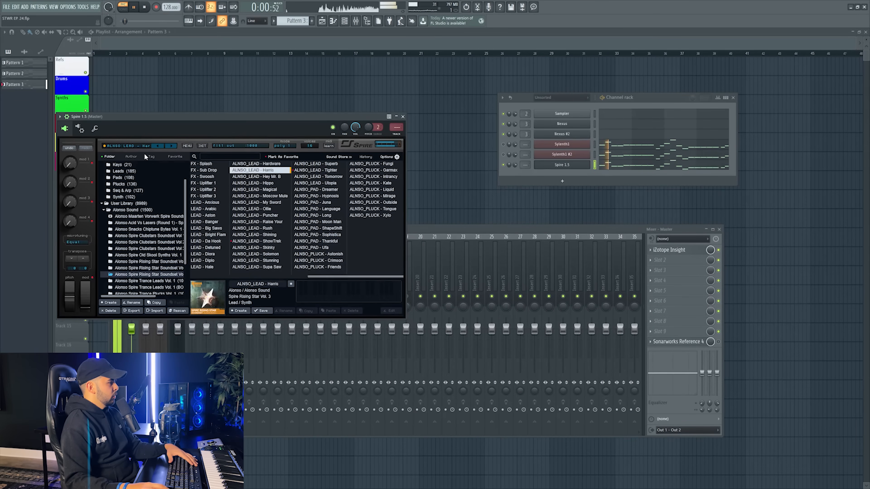
left_click(146, 146)
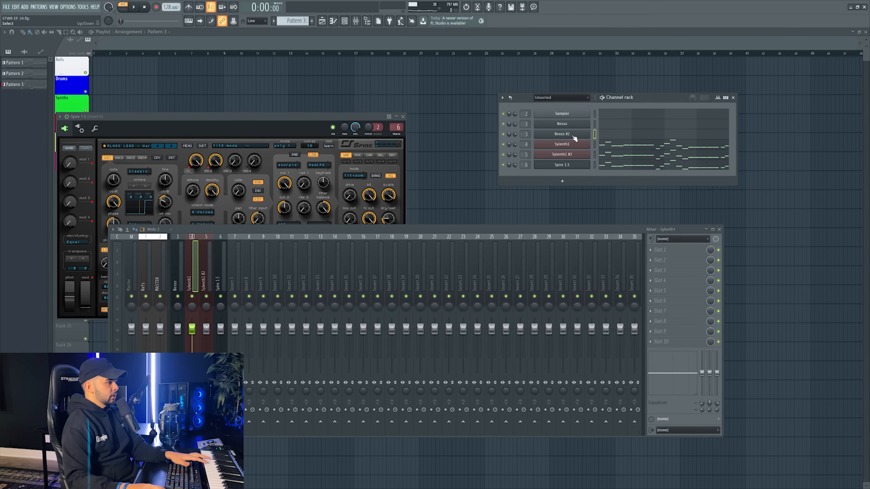
Open the Nexus #2 instrument and audition its Happy Pluck preset with the other leads.
left_click(573, 137)
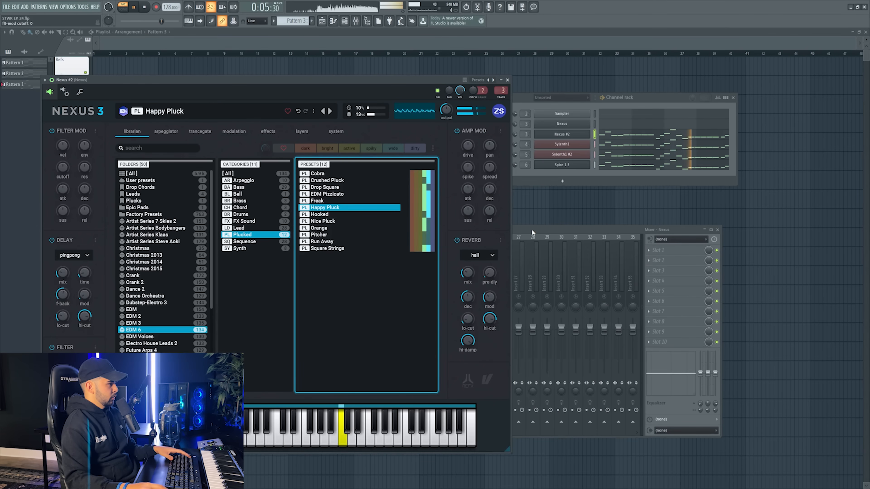
left_click(531, 229)
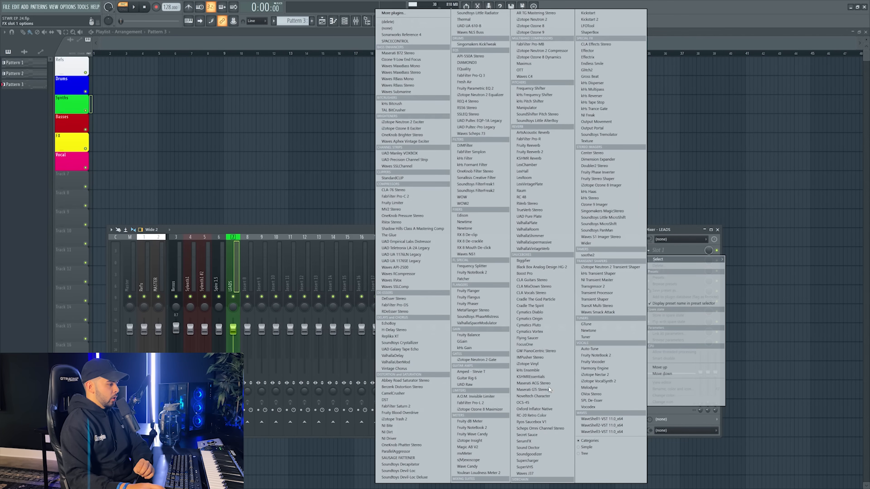
Insert ArtsAcoustic Reverb and H-Delay Stereo in the first two effect slots of the LEADS mixer track.
left_click(547, 132)
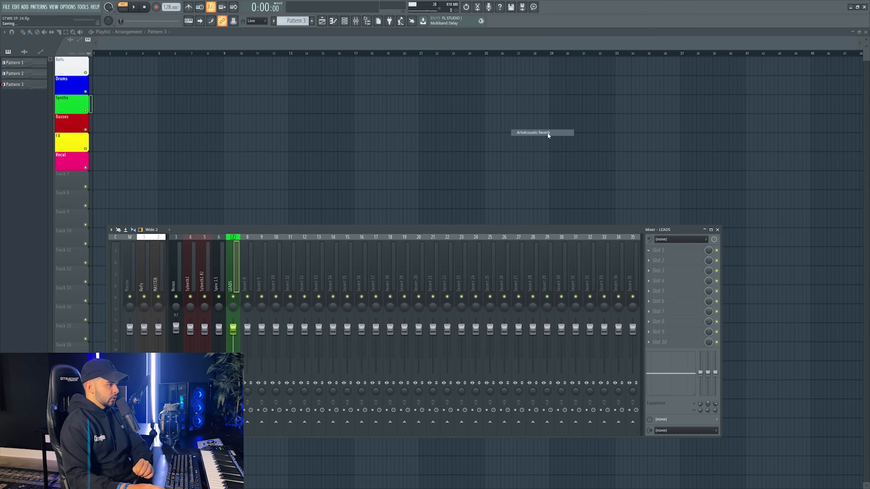
left_click(654, 263)
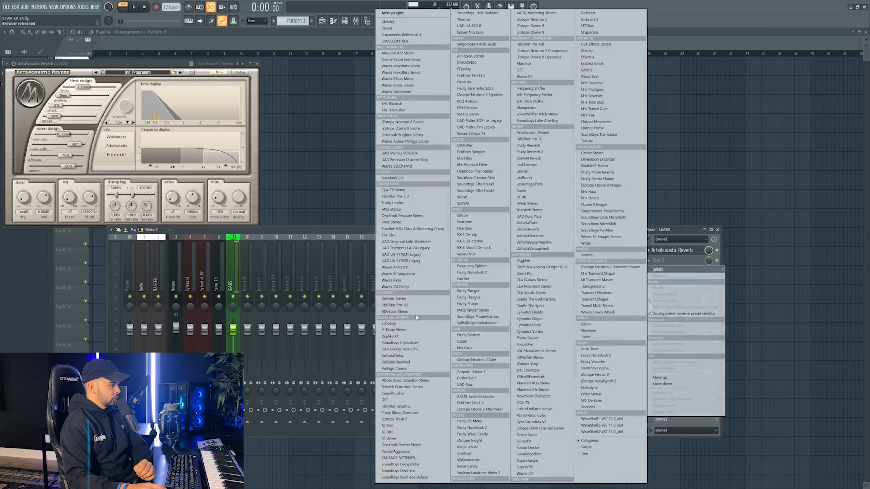
left_click(394, 330)
key("space")
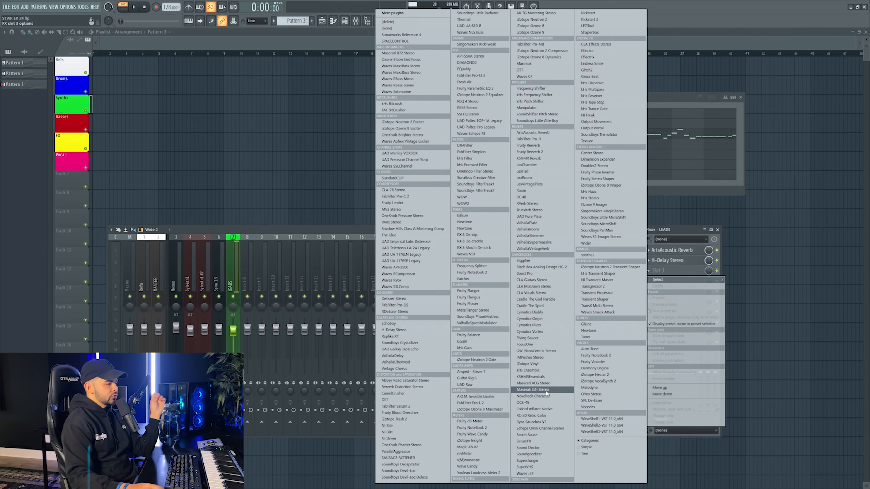
Add Maserati GTi Stereo as the third LEADS effect and audition its Clean factory presets, starting with Clean More Body.
left_click(553, 390)
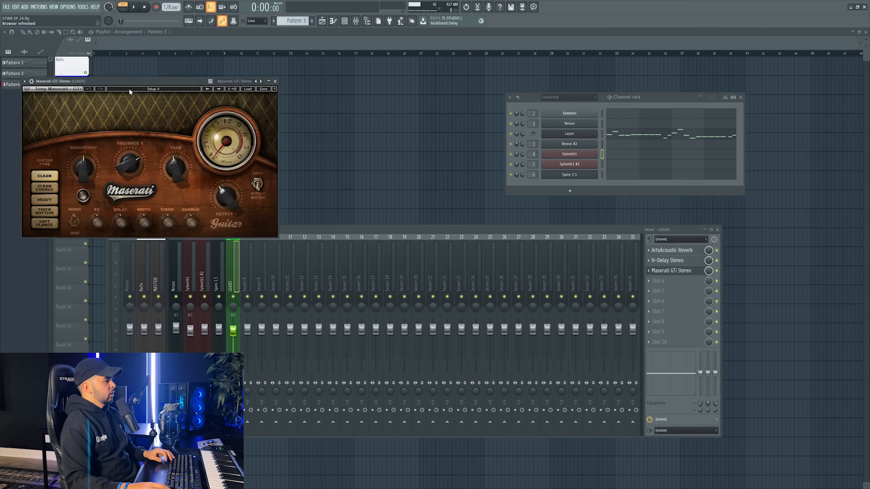
left_click_drag(130, 93, 316, 109)
left_click(427, 106)
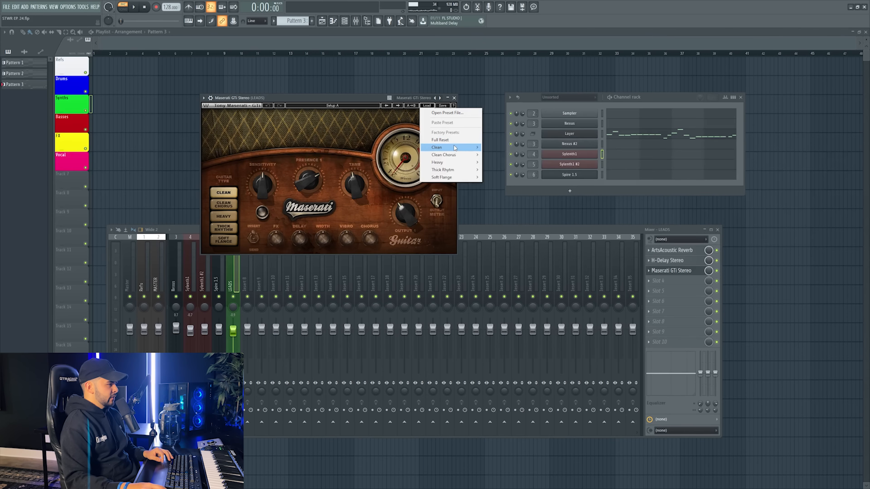
left_click(493, 148)
key("space")
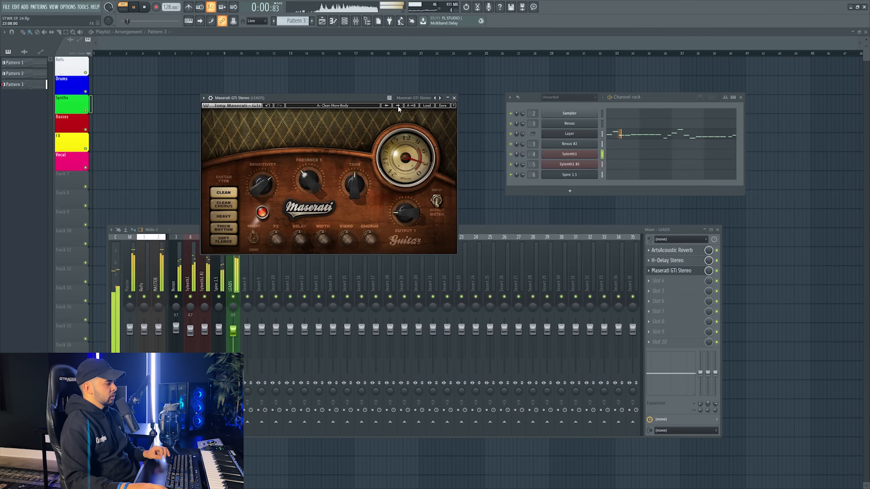
left_click(398, 105)
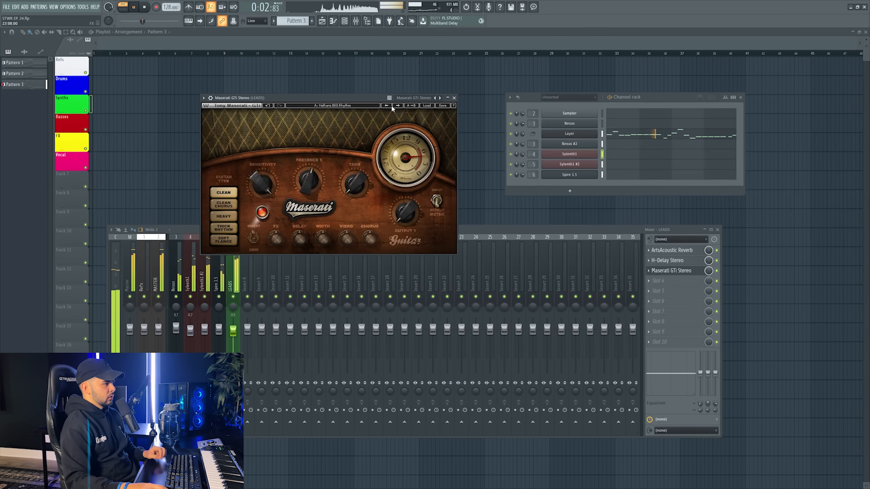
Add FabFilter Pro-Q 3 as the fourth LEADS effect and change its EQ band to a Low Cut.
left_click(658, 281)
left_click(477, 78)
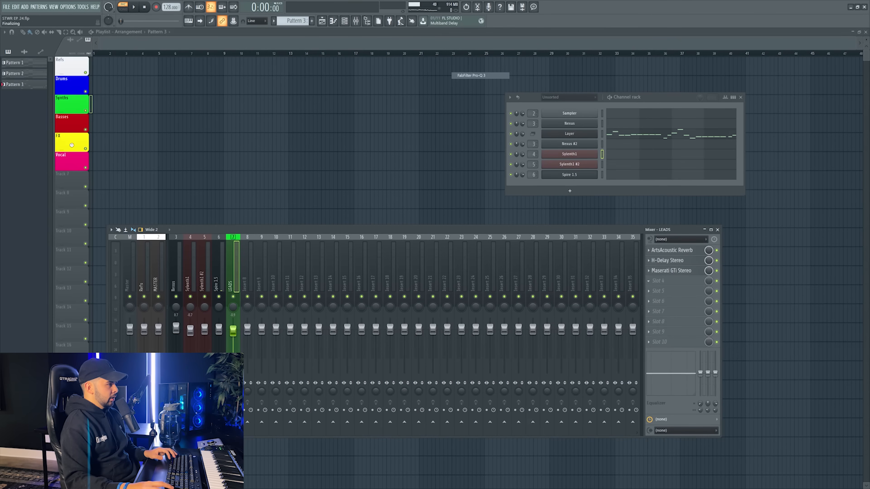
left_click(162, 188)
left_click(106, 270)
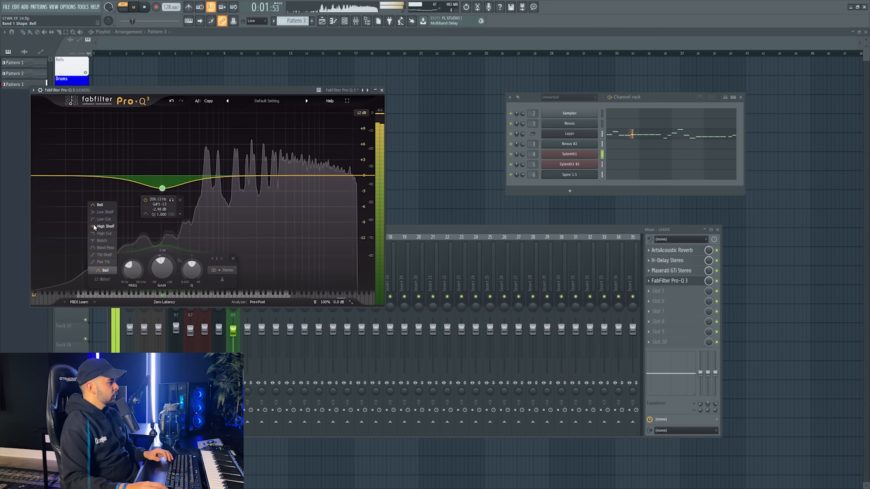
left_click(103, 220)
left_click(381, 90)
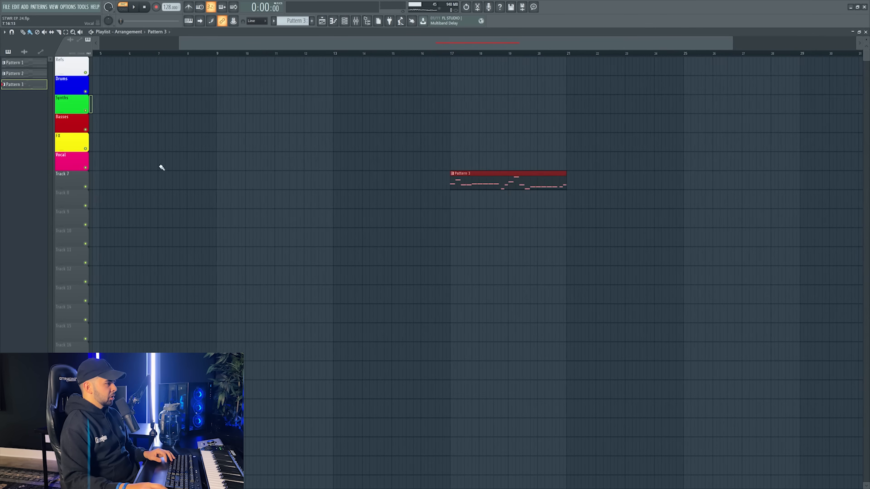
Name playlist track 7 Leads and colour it green.
right_click(62, 172)
left_click(74, 174)
left_click(73, 171)
left_click(105, 277)
left_click(187, 334)
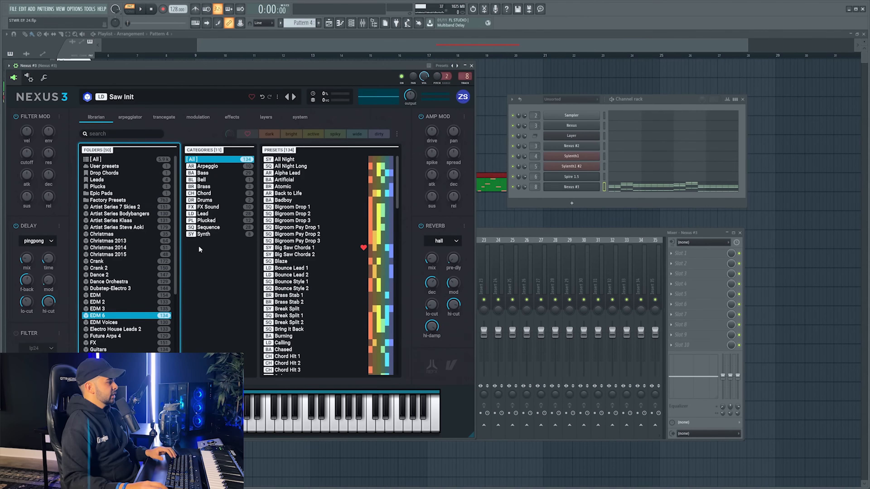
Search the Nexus #3 library for piano and audition the Nexus Grandpiano and Nexus Grandpiano Octaved presets during playback.
left_click(141, 160)
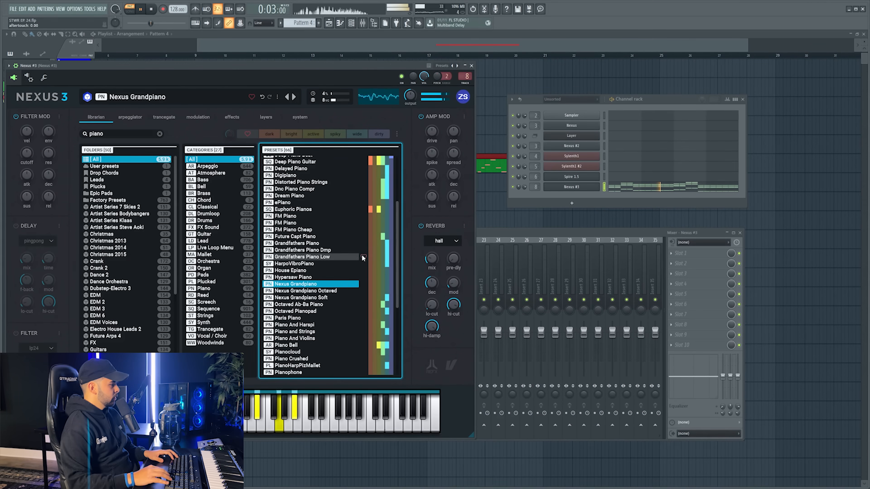
key("Down")
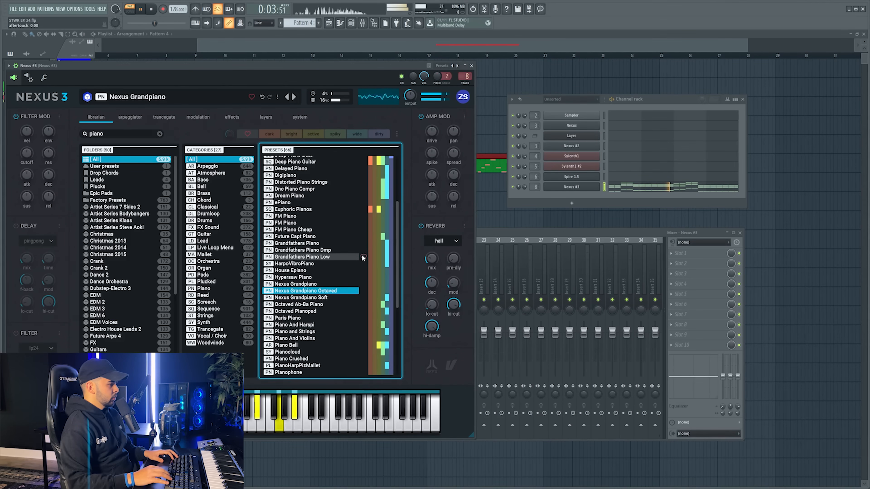
Build Nexus #3 chords on the lead's rhythm by stacking D#5, G5 and A#5 notes, and reshape the notes of the second chord.
left_click(668, 187)
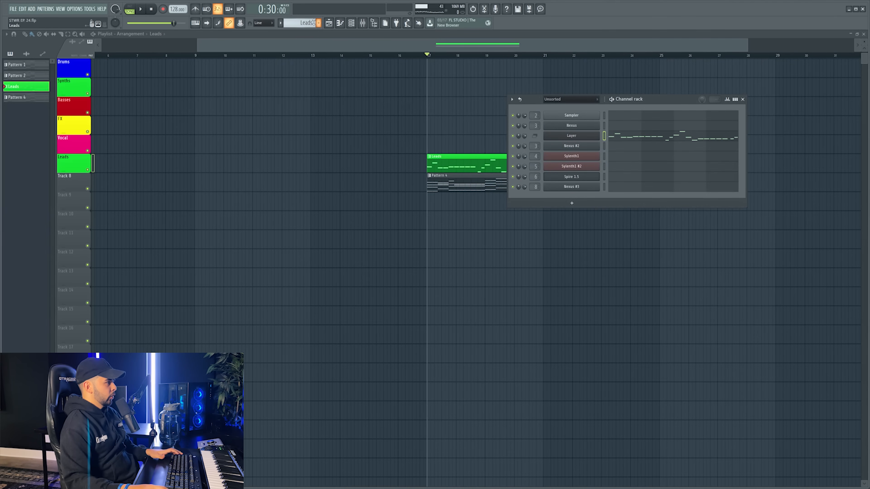
scroll(313, 22, "down", 2)
scroll(313, 22, "up", 1)
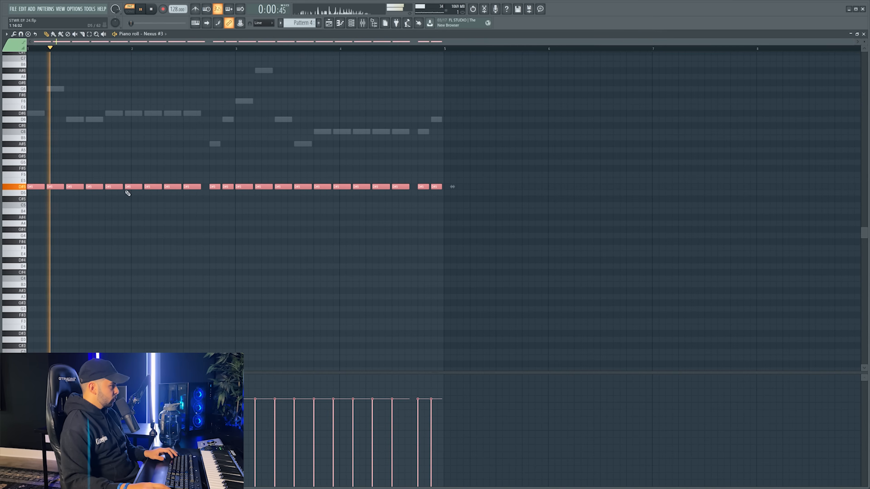
left_click_drag(126, 188, 231, 189)
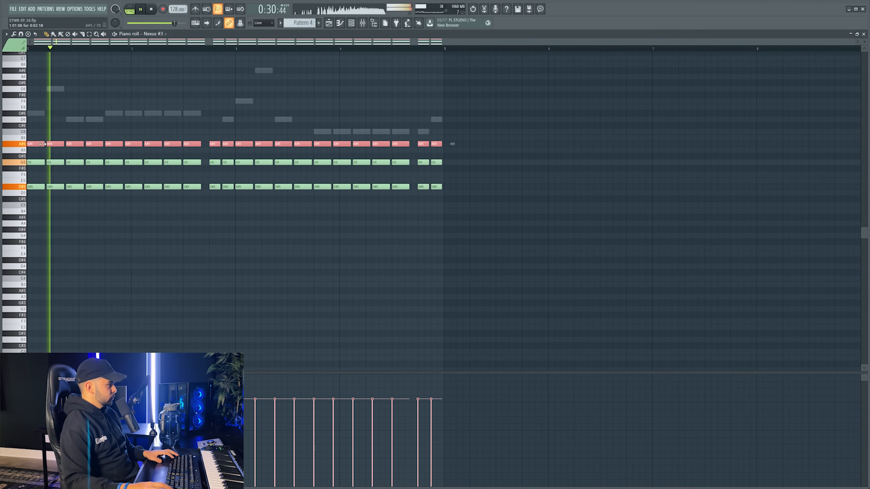
left_click_drag(105, 134, 208, 189)
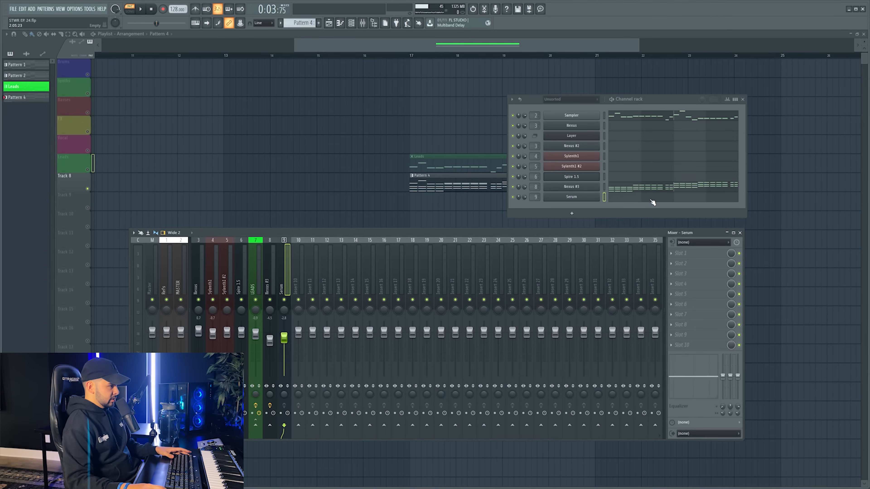
Draw a long D#4 bass note for Serum in Pattern 4 and slice it where the second chord begins.
left_click(652, 200)
key("space")
key("space")
left_click(40, 202)
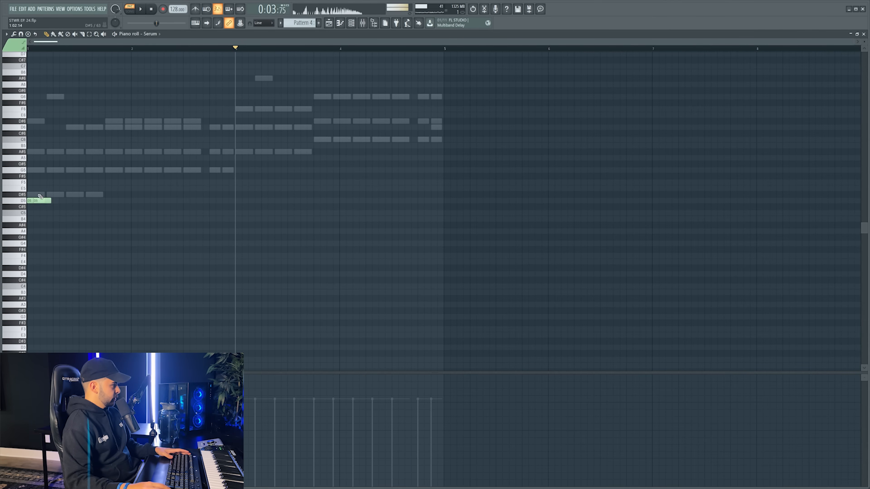
left_click(32, 269)
key("c")
left_click_drag(109, 262, 109, 276)
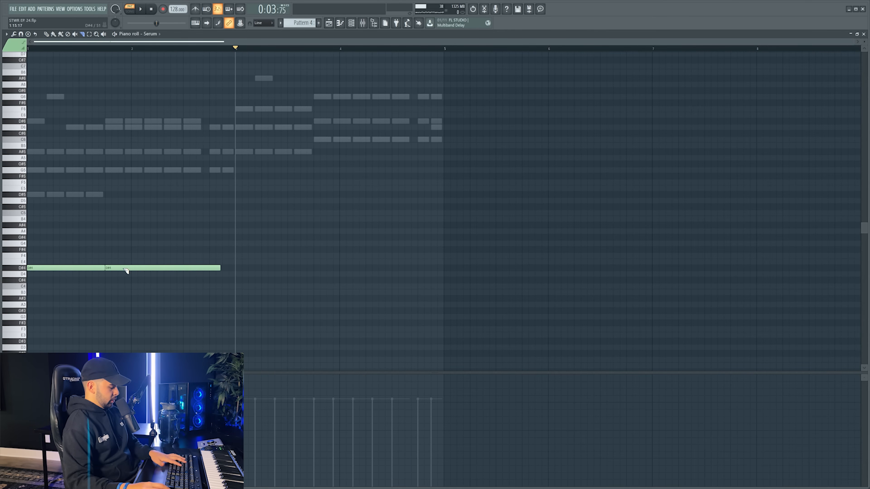
Move the second Serum bass note to G4 and complete the bassline with A#4 and C4 under the remaining chords.
key("space")
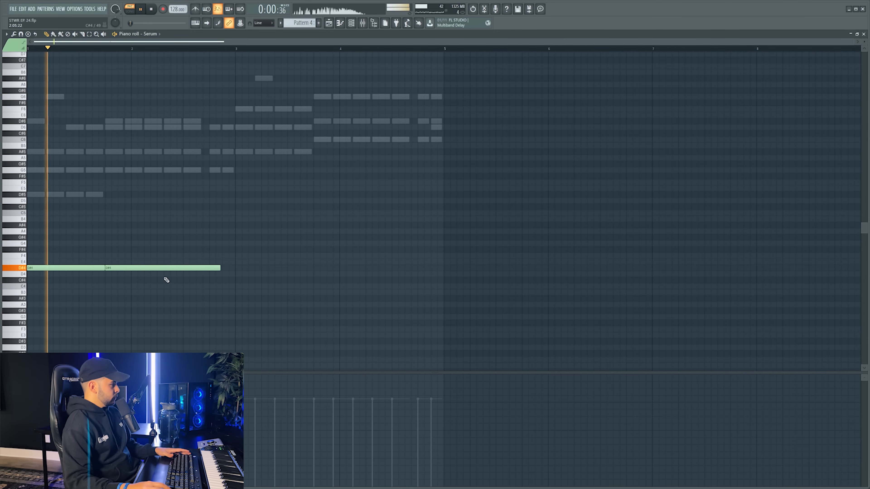
key("space")
key("p")
left_click_drag(161, 268, 161, 242)
key("space")
left_click_drag(214, 242, 247, 242)
key("space")
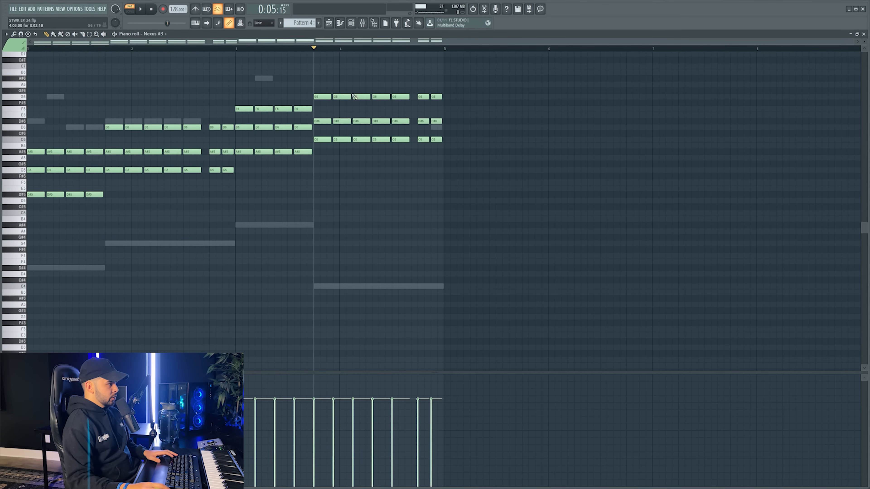
left_click_drag(332, 88, 470, 163)
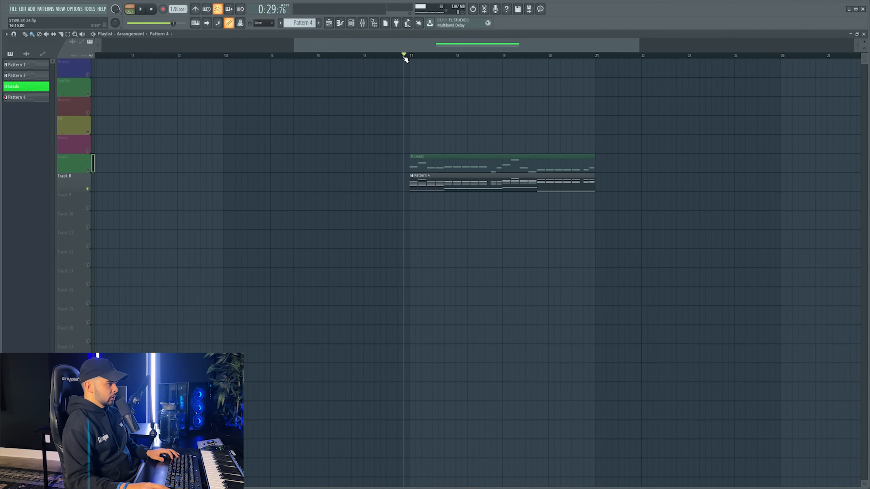
Take the Pattern 4 playlist track out of solo and lower the Serum mixer level during playback.
left_click(88, 170, "ctrl")
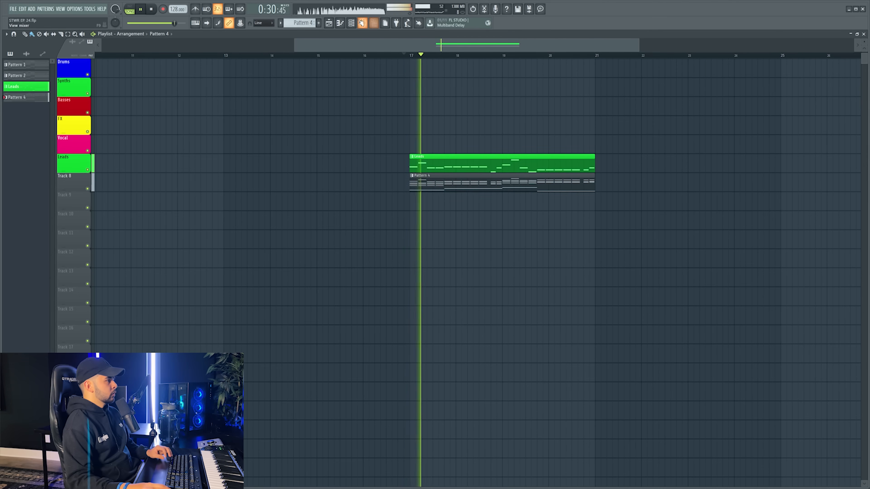
key("F9")
left_click_drag(270, 340, 284, 354)
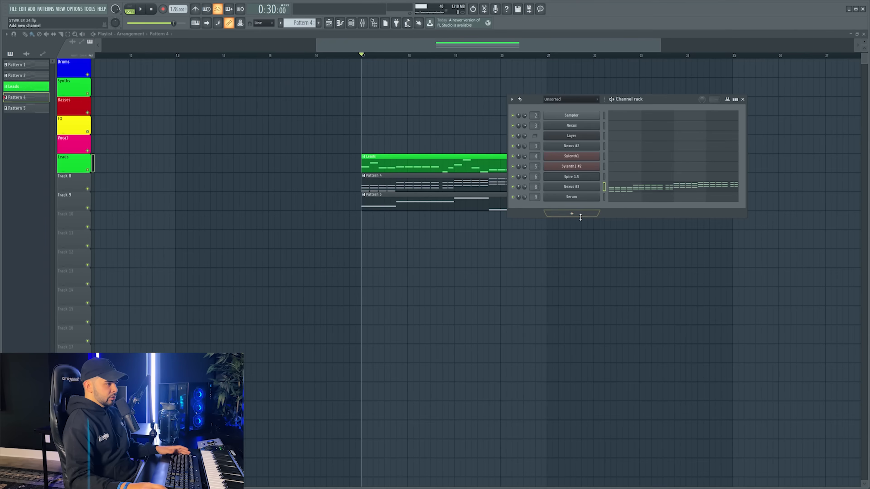
Add a fourth Nexus channel playing the Nexus #3 chord notes and load its BigPad preset.
left_click(576, 213)
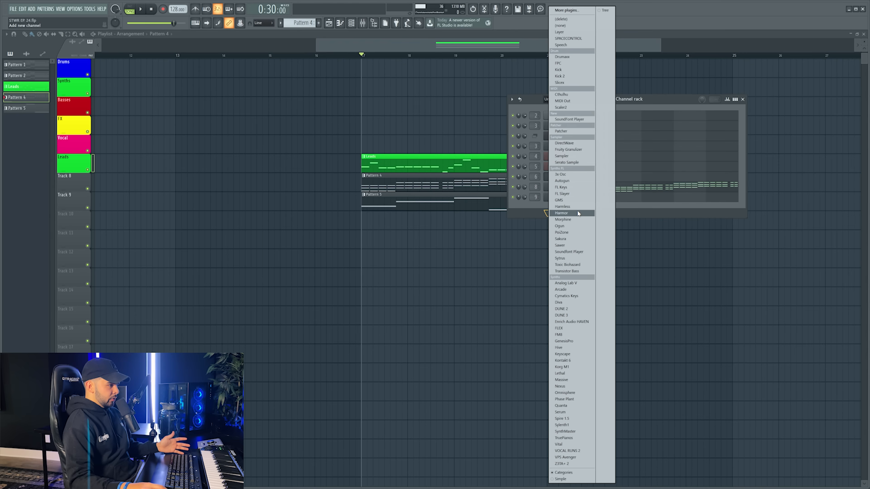
left_click(573, 387)
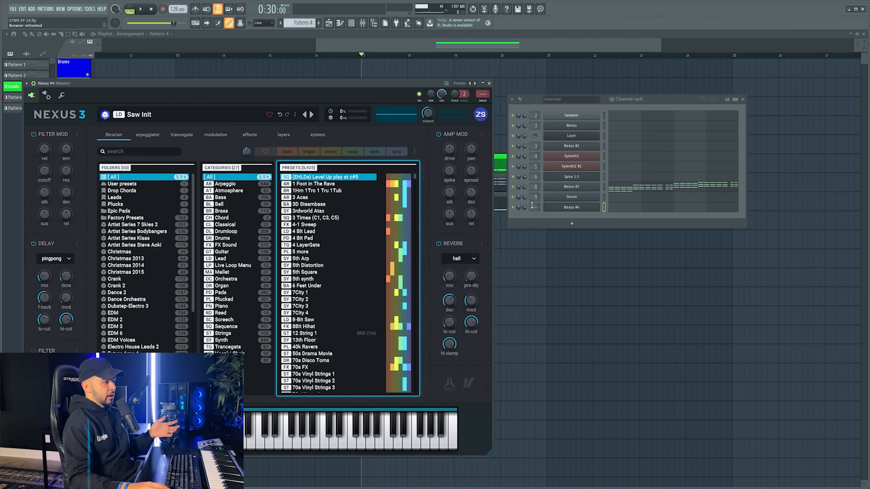
right_click(579, 208)
left_click(727, 220)
left_click(579, 210)
left_click(554, 209)
left_click(482, 101)
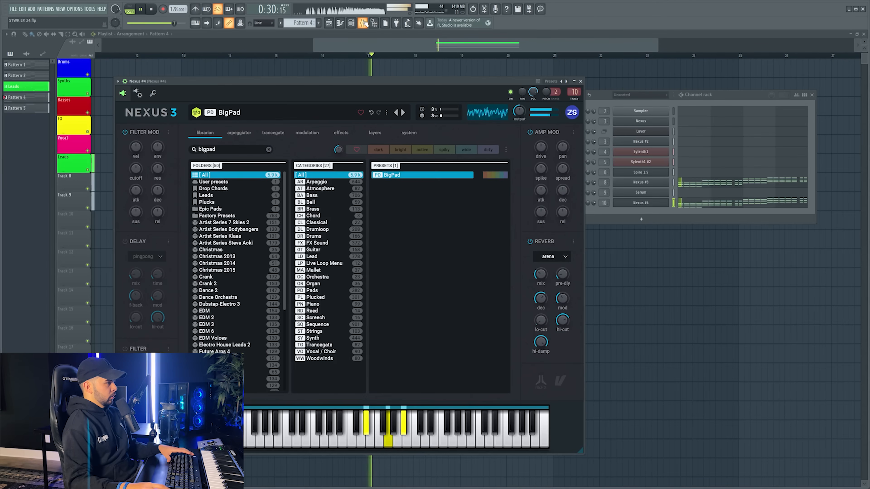
Solo the Nexus #3 track in the mixer.
left_click(362, 26)
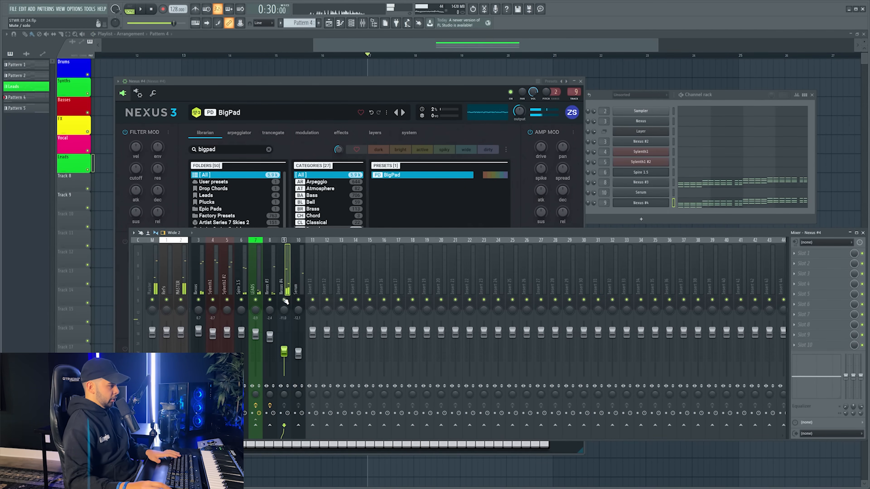
right_click(276, 307)
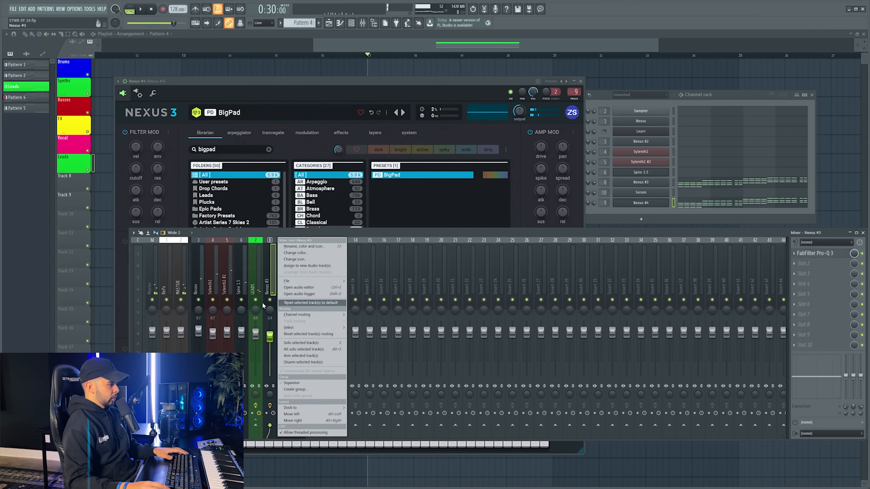
key("s")
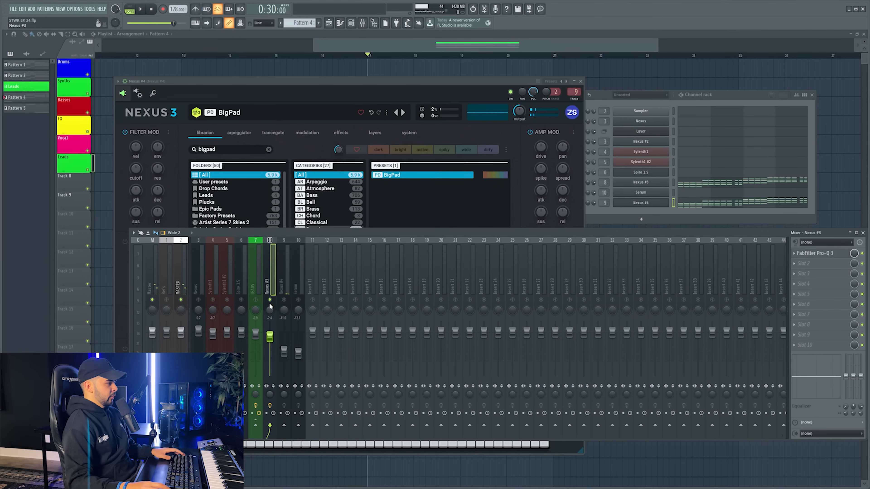
left_click(407, 225)
left_click(596, 232)
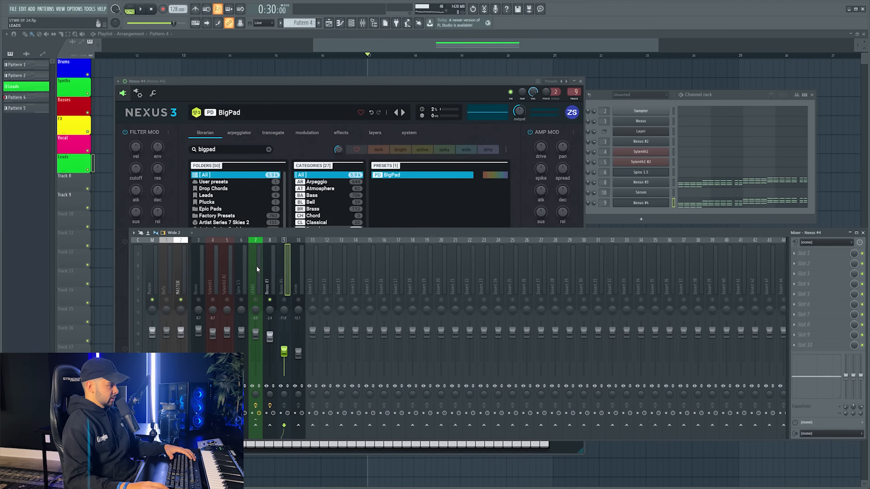
Insert Noveltech Character in the second Nexus #3 effect slot, raise its Character amount and compare it with the effect bypassed.
left_click(795, 278)
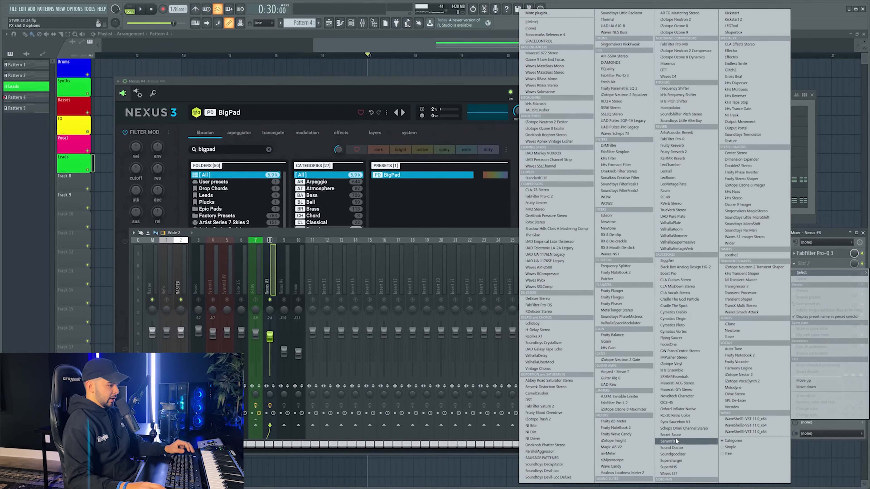
left_click(691, 397)
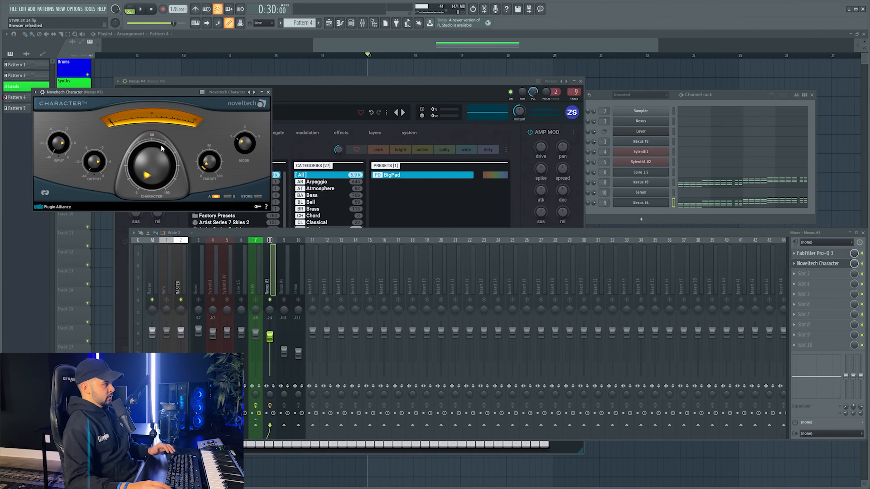
key("space")
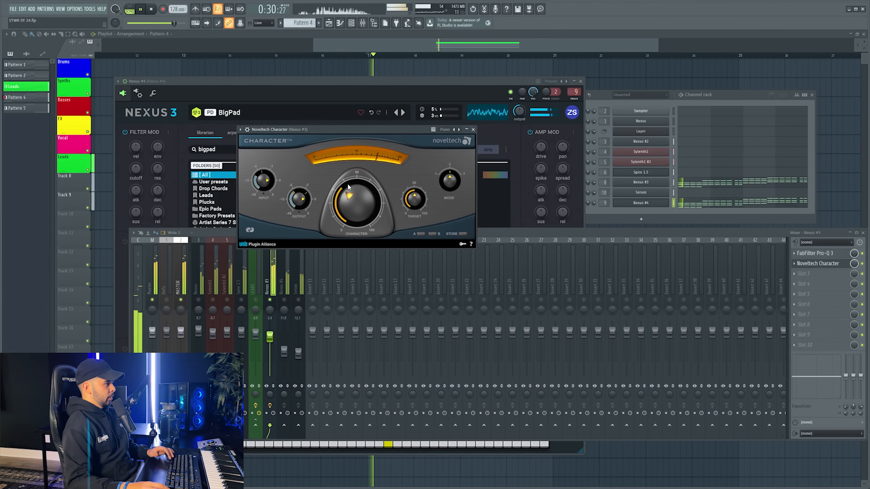
left_click(863, 266)
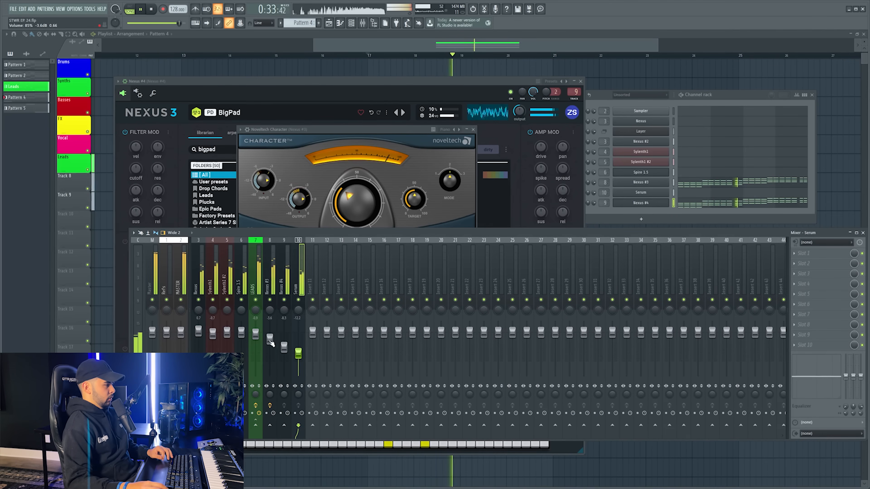
Rebalance the Nexus #3 and Nexus #4 mixer levels and close the open plugin and mixer windows.
left_click(270, 340)
left_click(285, 348)
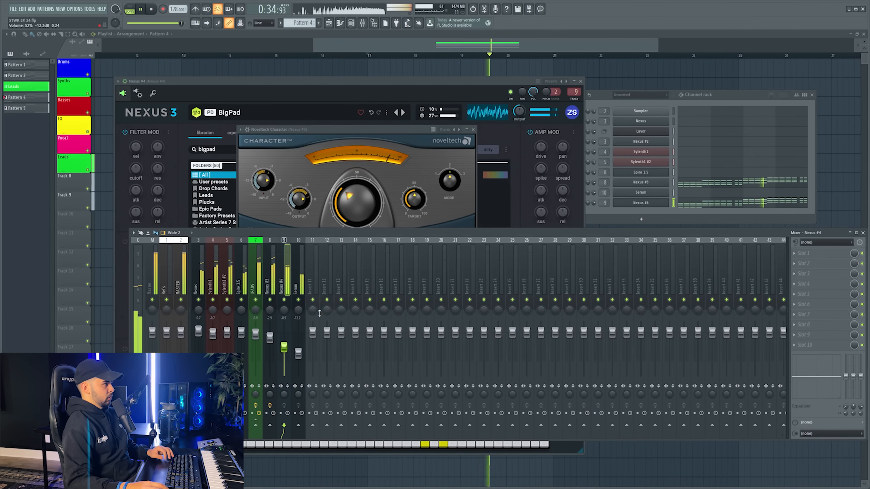
left_click(475, 129)
left_click(580, 81)
key("F12")
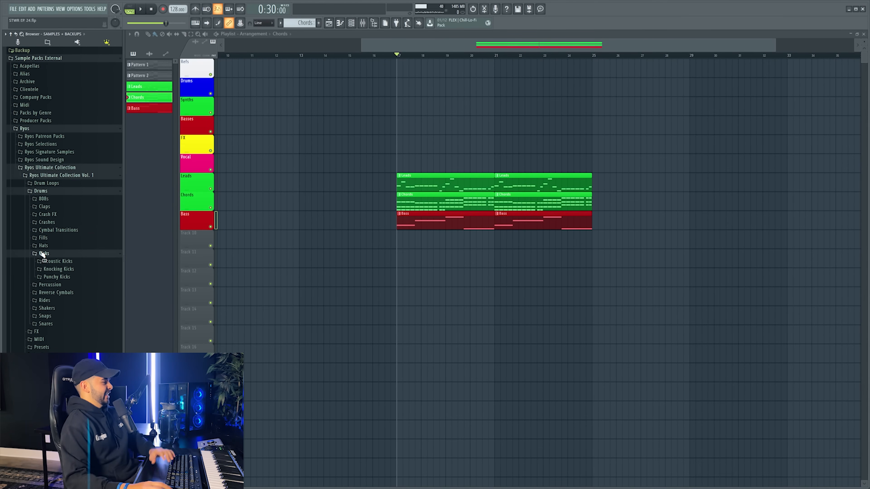
Place a sample from the Ryos Punchy Kicks folder at bar 17 on the empty track below Bass.
left_click(50, 278)
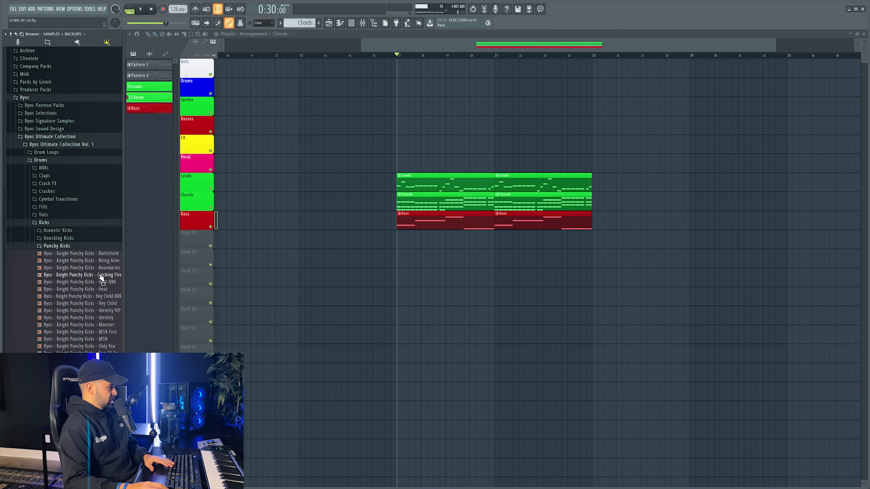
left_click_drag(407, 244, 397, 239)
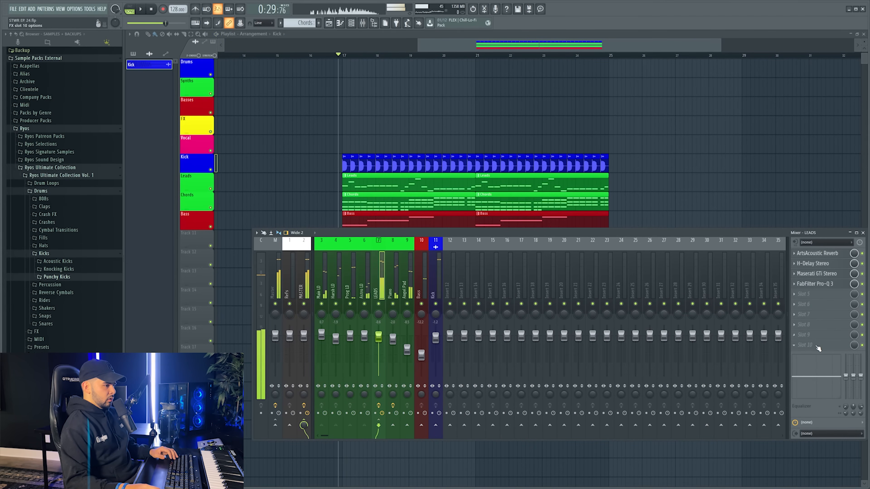
Insert Kickstart 2 on the LEADS, Chord GRP and Bass mixer tracks, with the Chord GRP mix at 80%.
left_click(817, 348)
left_click(753, 22)
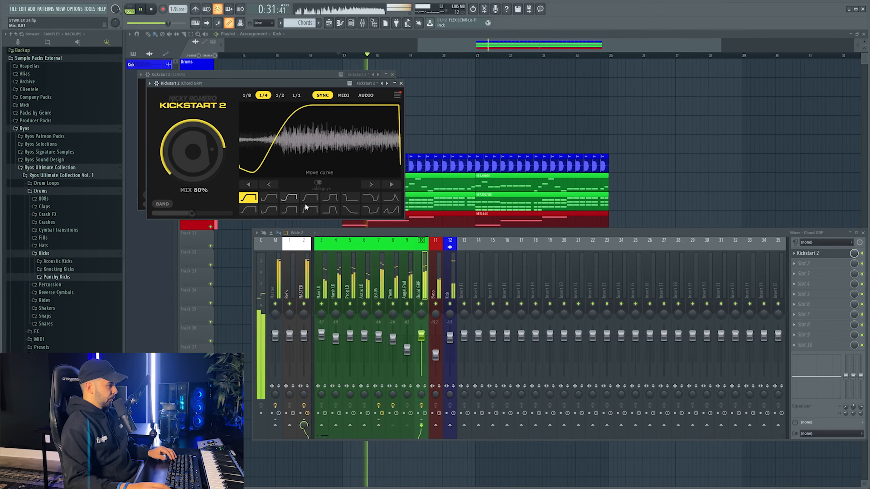
left_click(440, 278)
left_click(804, 255)
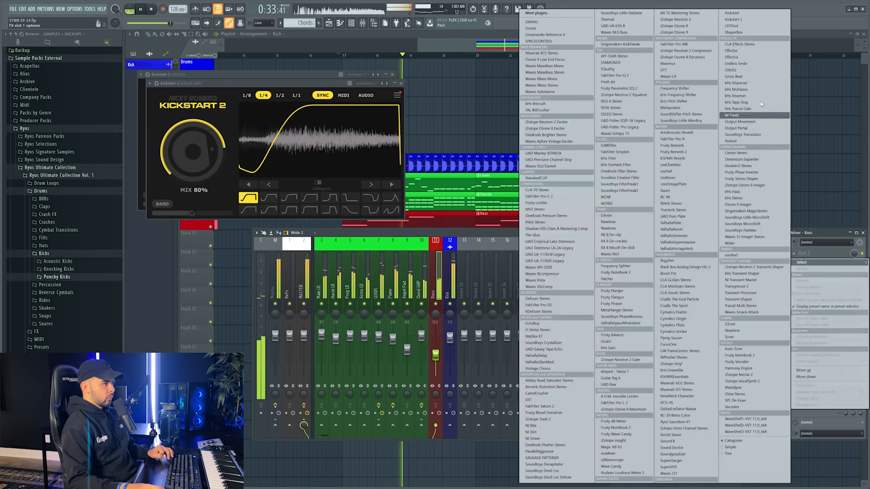
left_click(734, 22)
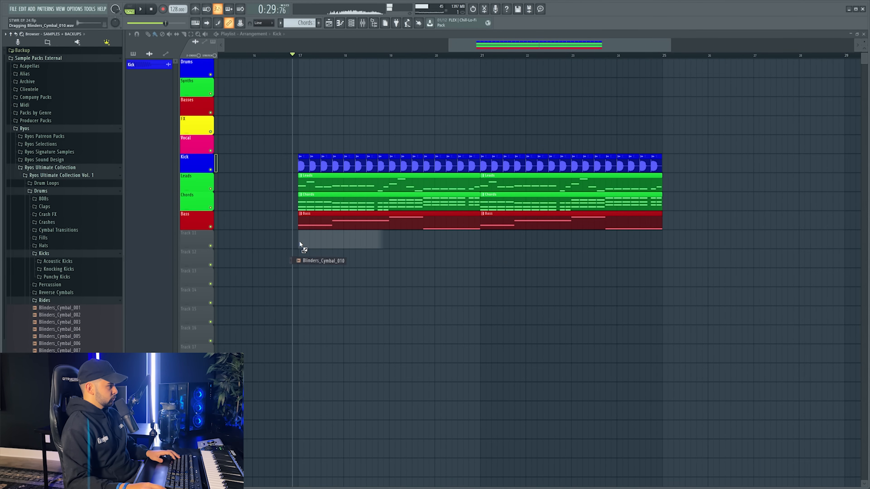
Place Blinders_Cymbal_010 at bar 17 on the empty track below Bass and repeat it on every beat up to bar 25.
left_click_drag(300, 244, 297, 244)
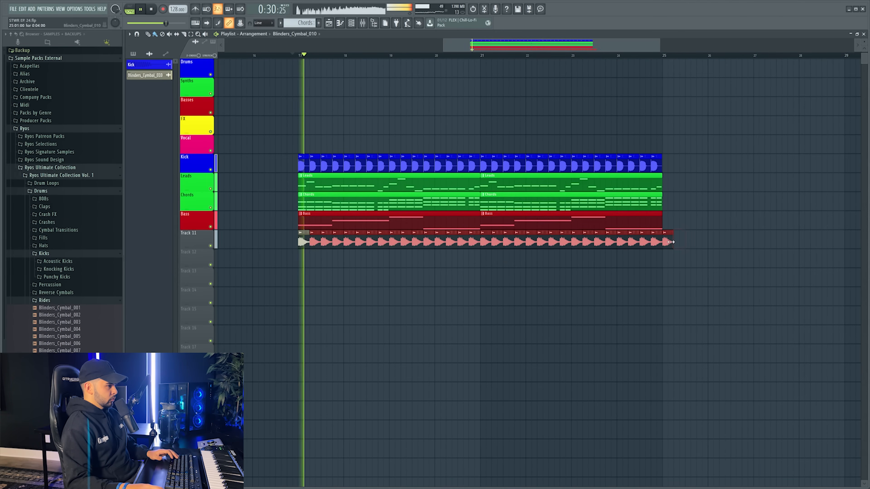
right_click(668, 240)
Swap the cymbal clip's sample for Blinders_Cymbal_005, adjust its mixer level and remove the stray kick clip below it.
double_click(656, 240)
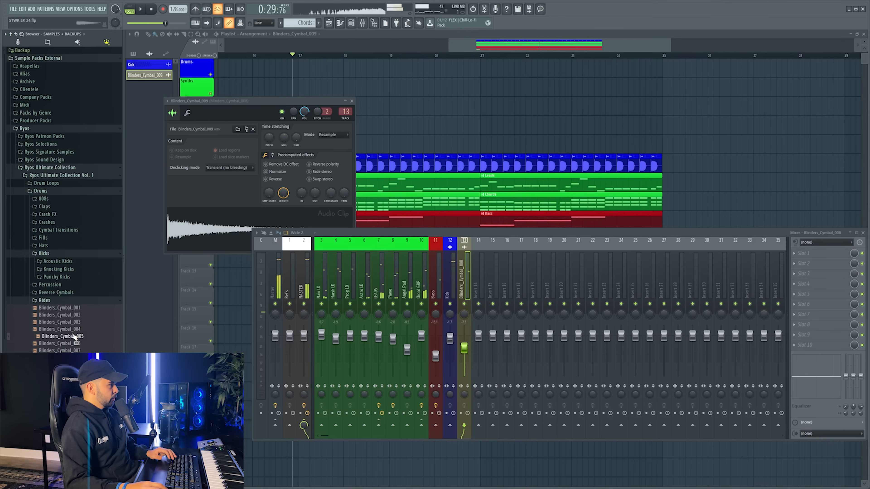
left_click_drag(184, 233, 185, 234)
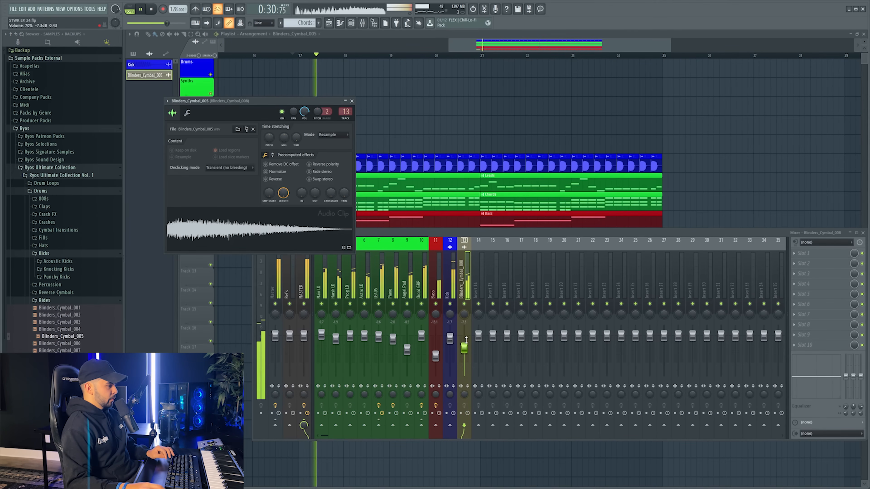
left_click_drag(466, 339, 466, 342)
left_click(470, 224)
left_click(460, 258)
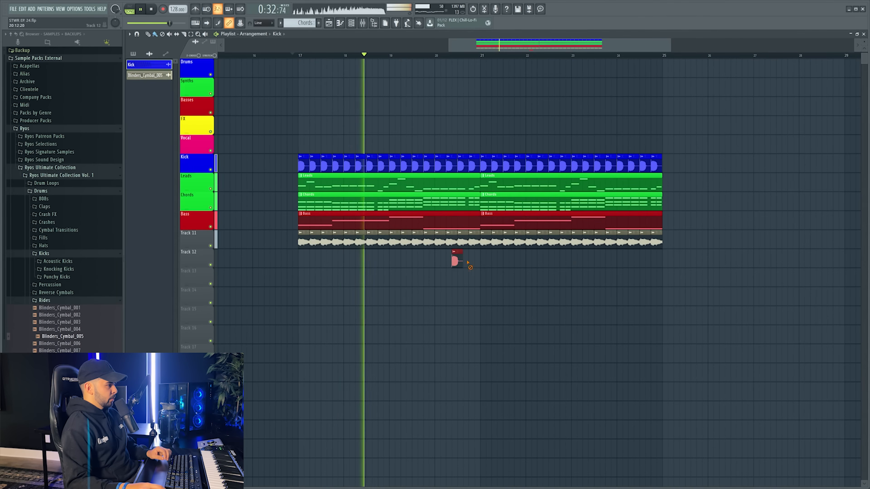
right_click(461, 257)
double_click(460, 242)
Lower the third Serum bass note to F4 and try other pitches for the first two notes during playback.
left_click_drag(315, 193, 315, 184)
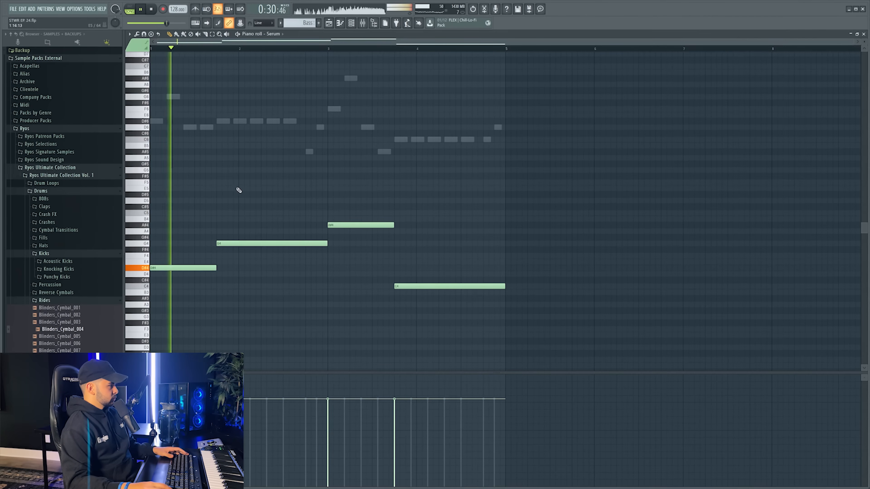
key("space")
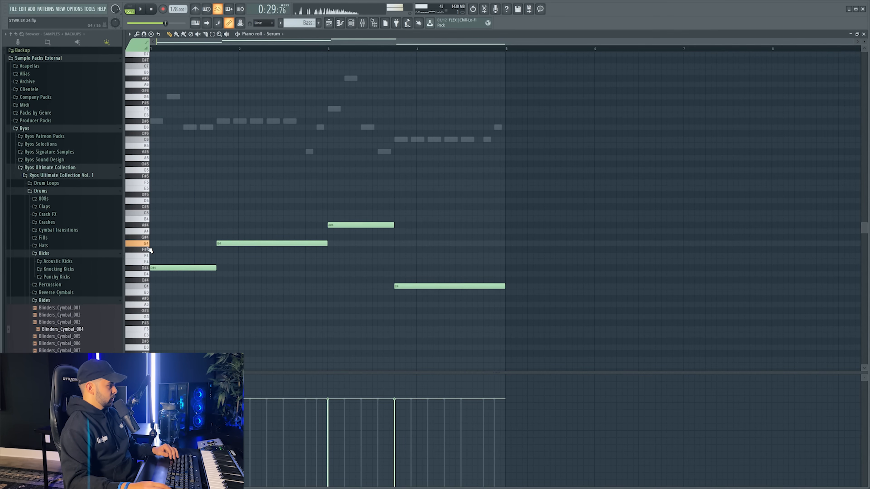
key("space")
left_click_drag(226, 244, 226, 268)
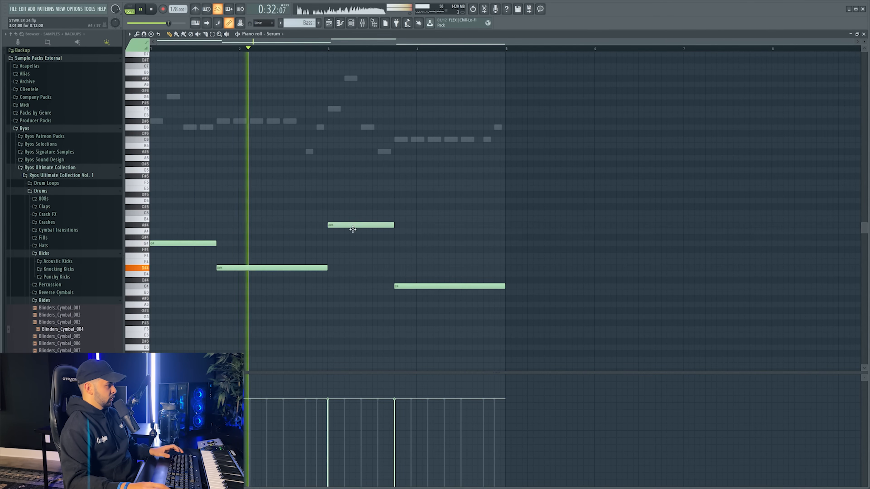
left_click_drag(355, 226, 355, 255)
key("space")
key("space")
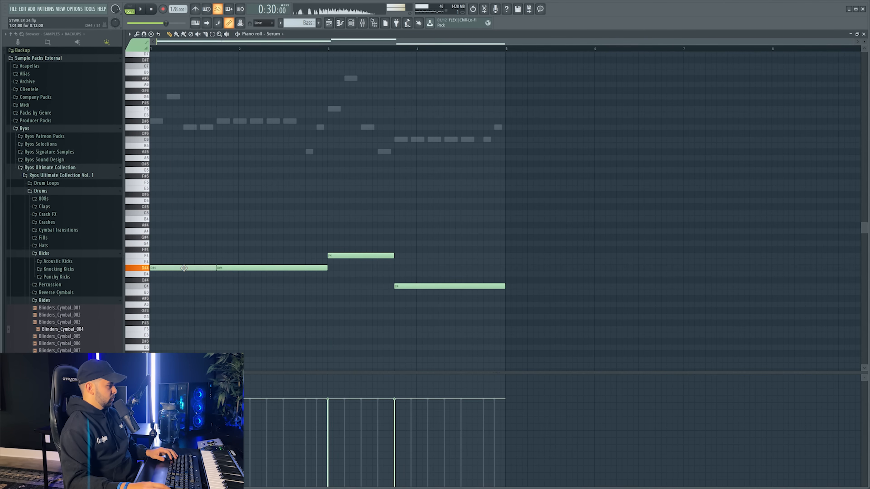
key("ctrl+z")
key("space")
Copy the Serum bass notes into the Nexus #3 channel of the Chords pattern, with the Chords track soloed.
left_click(326, 310)
right_click(326, 311)
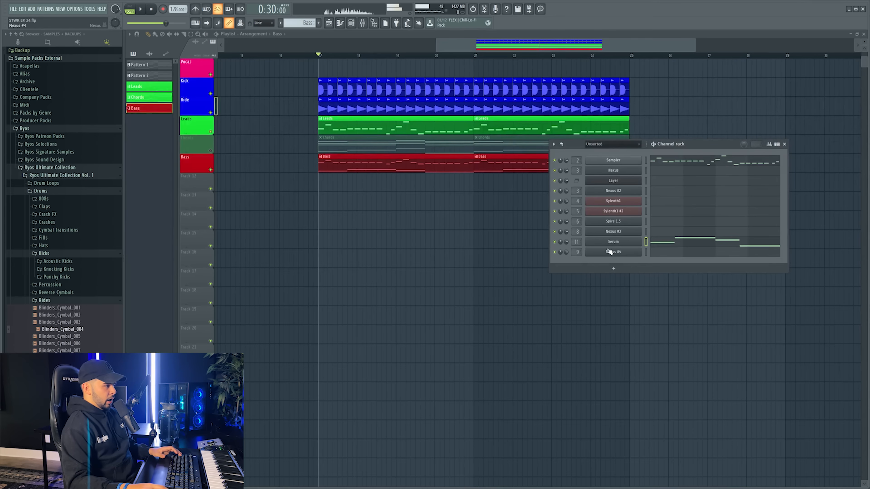
right_click(637, 242)
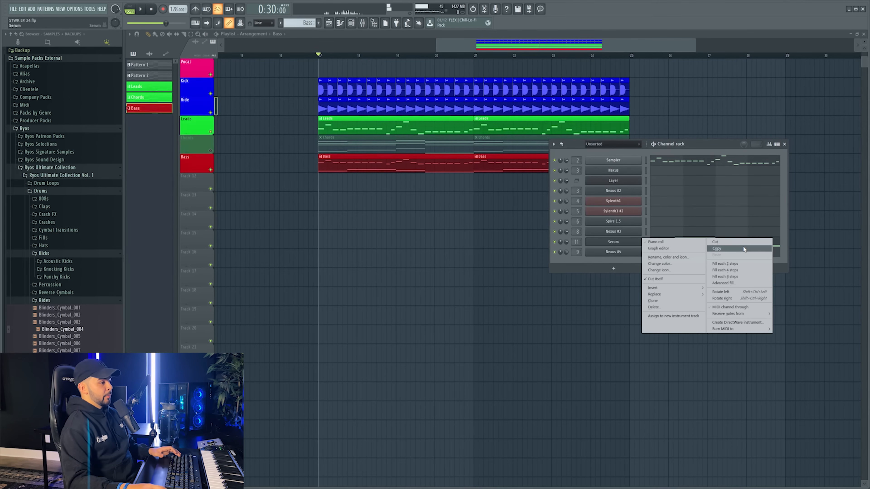
left_click(743, 249)
left_click(210, 151, "ctrl")
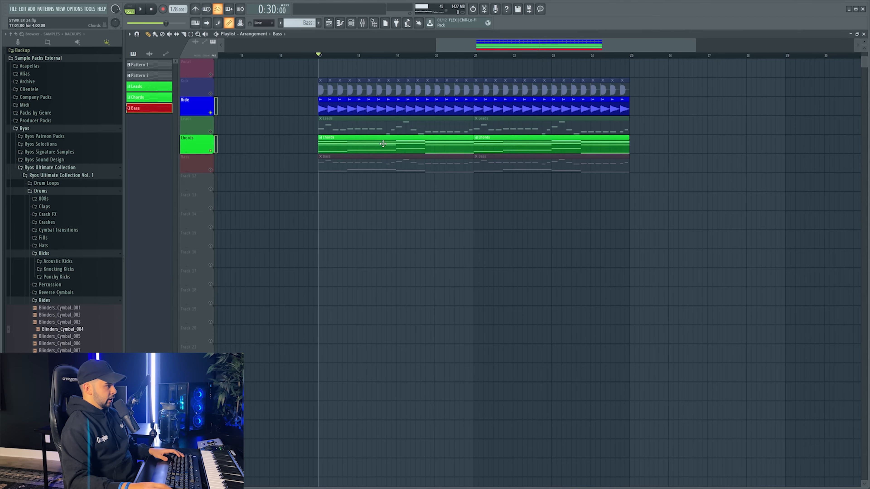
double_click(383, 142)
key("F7")
right_click(638, 230)
left_click(740, 240)
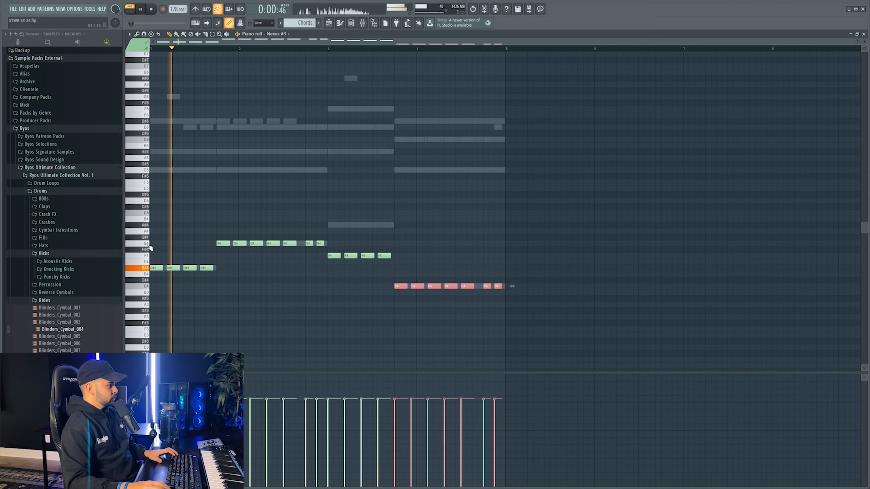
Build chords in Nexus #3 by duplicating the root notes upward, and shift the first chord's top notes down an octave.
left_click_drag(153, 210, 579, 361)
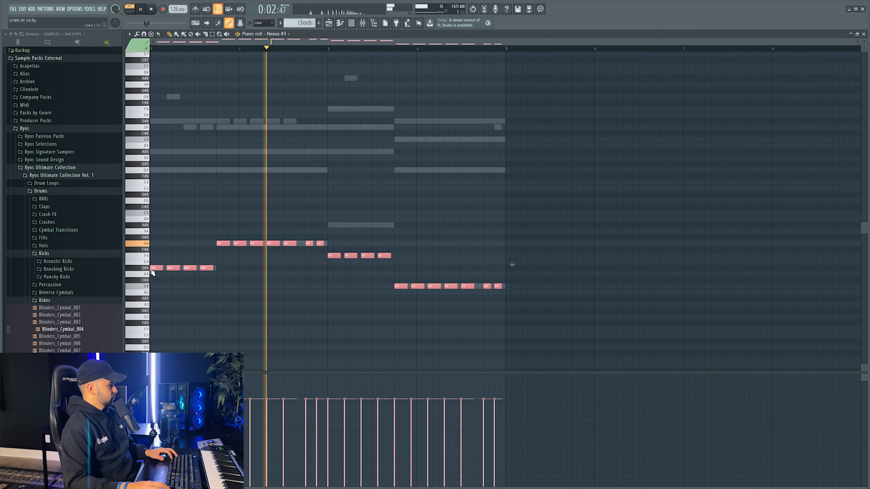
left_click_drag(152, 268, 135, 191, "shift")
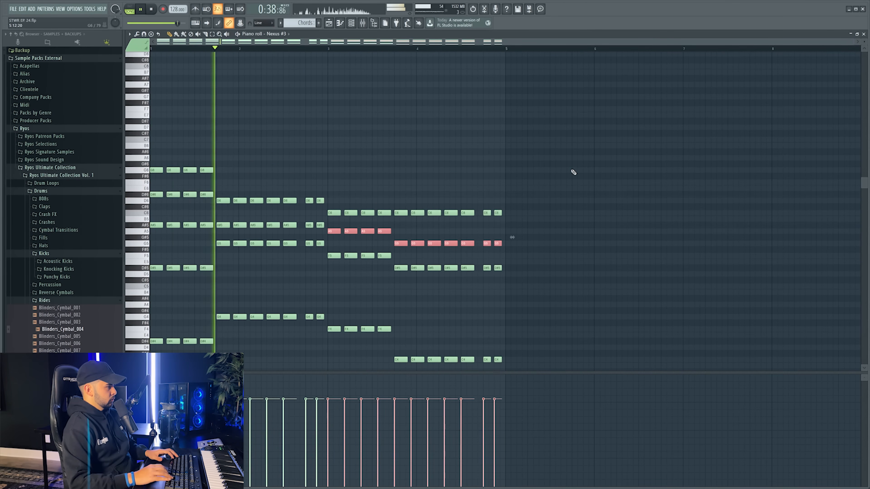
left_click_drag(231, 165, 143, 172, "ctrl")
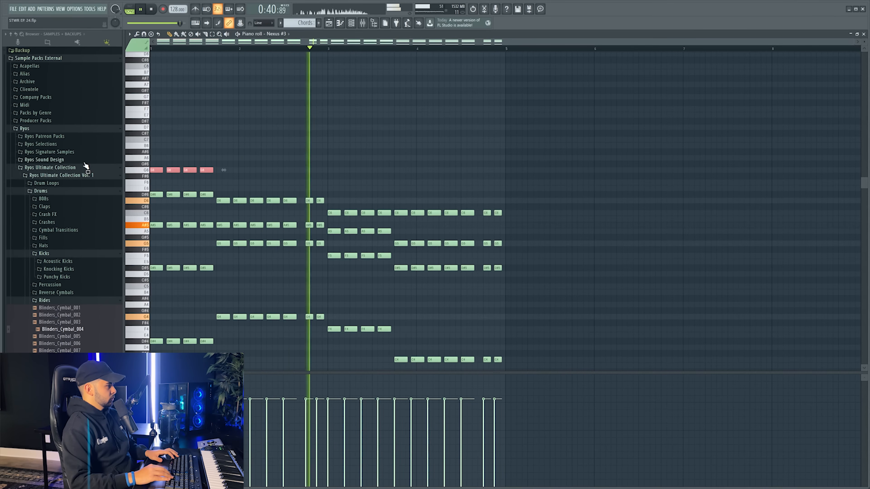
key("ctrl+Down")
scroll(298, 170, "down", 2)
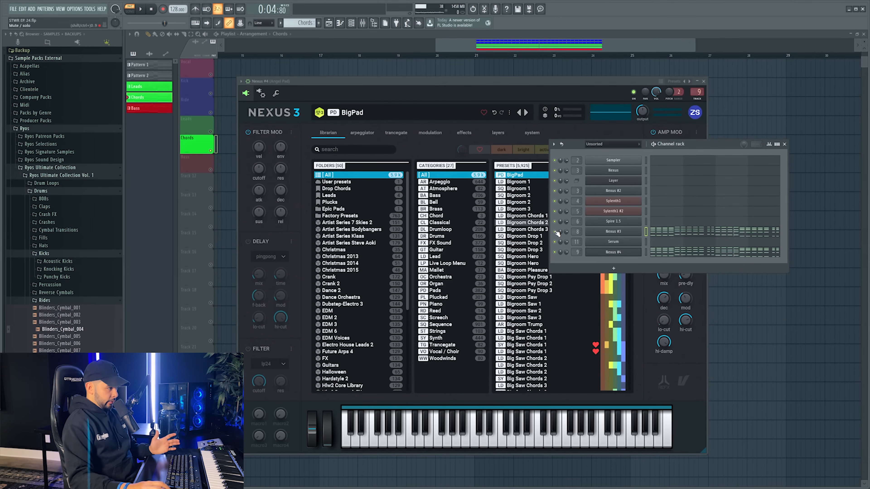
Check the chord notes in Nexus #4 and return to the arrangement to play it from bar 17.
left_click(621, 252)
left_click(621, 251)
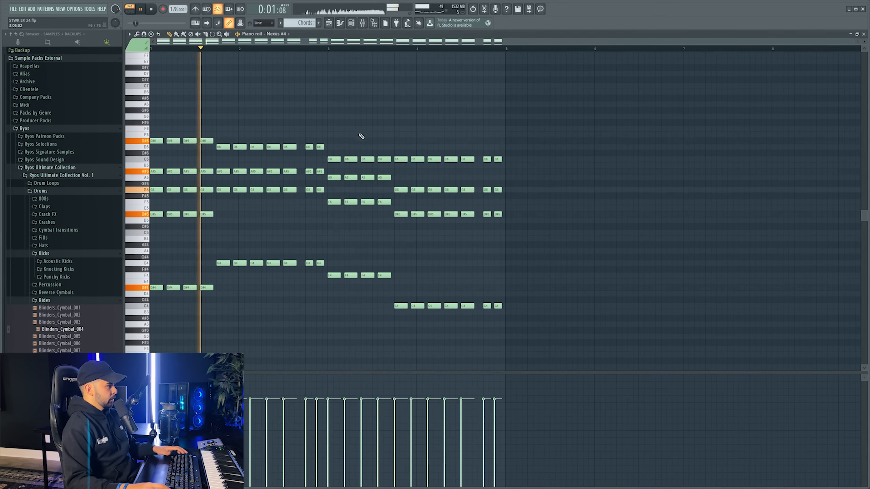
key("F7")
left_click(316, 56)
Adjust the Piano track's mixer level while the full arrangement plays.
key("F6")
key("F9")
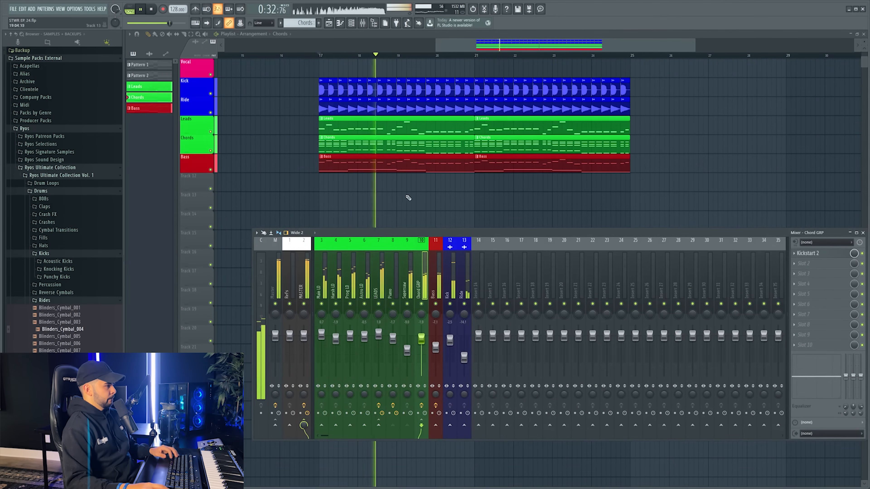
key("F9")
key("F6")
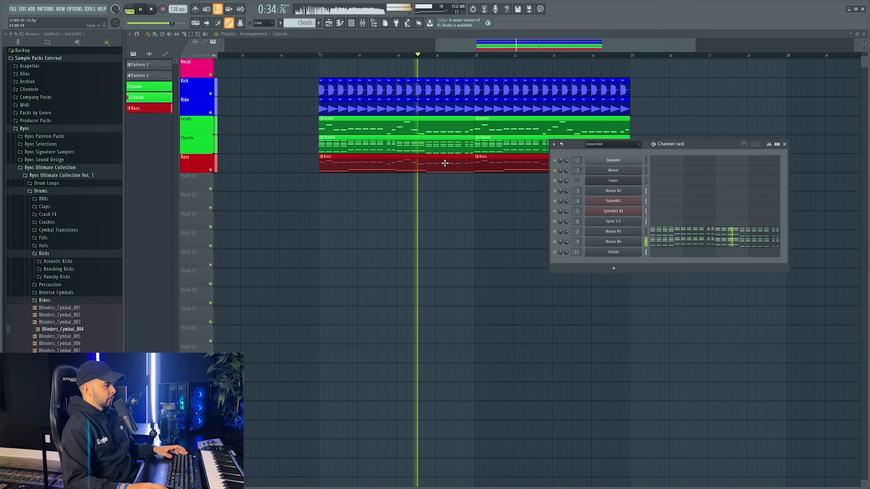
key("F9")
left_click_drag(392, 336, 393, 340)
Move the empty track below Bass up so it sits between the Ride and Leads tracks.
middle_click(260, 196)
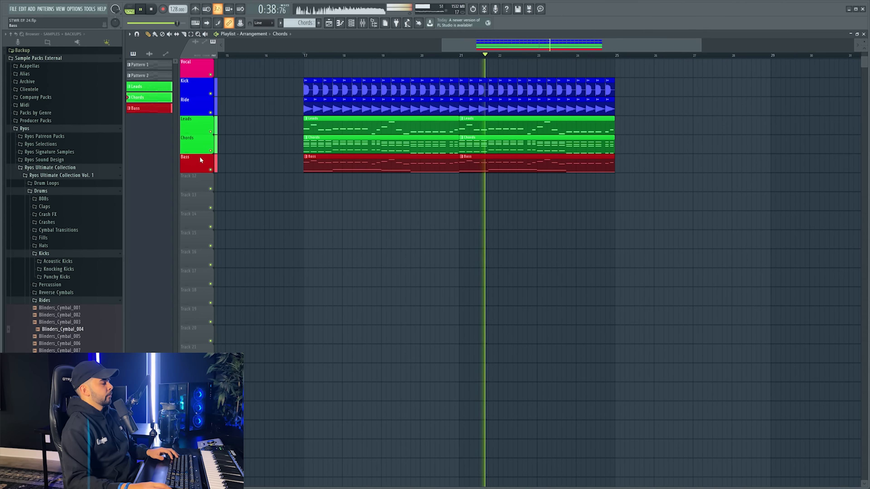
left_click_drag(204, 192, 204, 119)
key("F9")
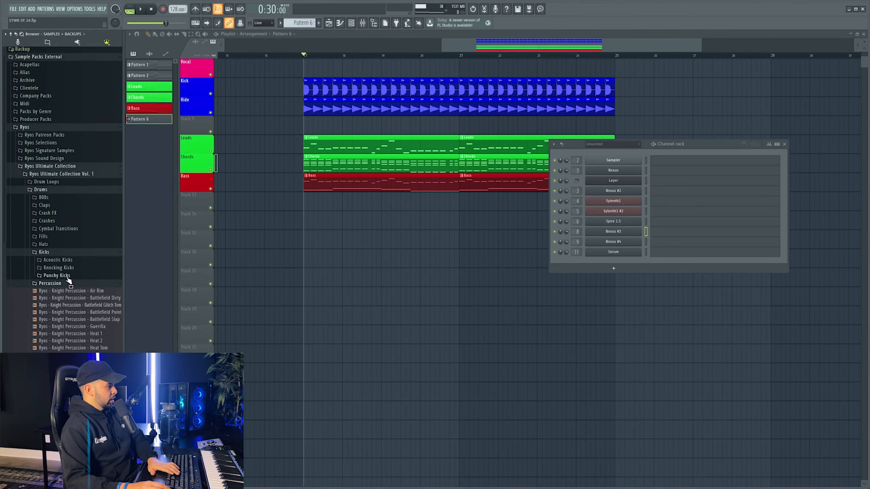
Add the Ryos - Knight Percussion - Air Rim sample as a channel and give it the lead's notes in Pattern 6.
scroll(79, 261, "down", 1)
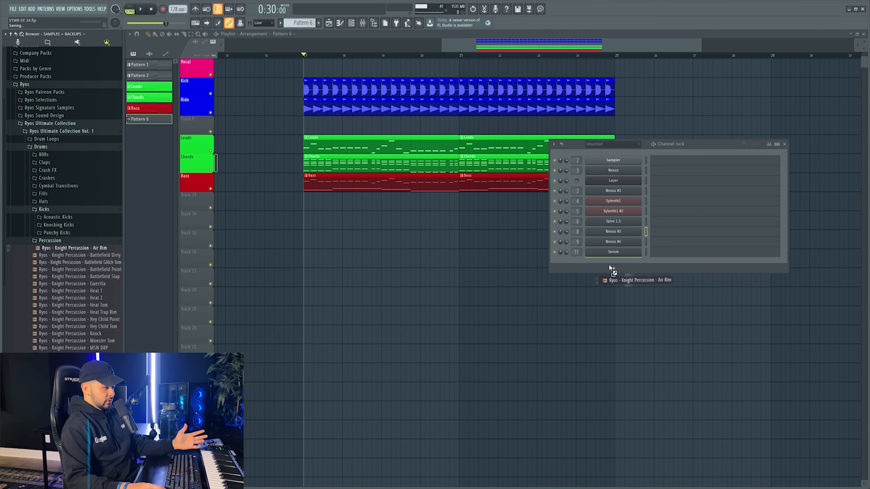
left_click_drag(608, 264, 612, 267)
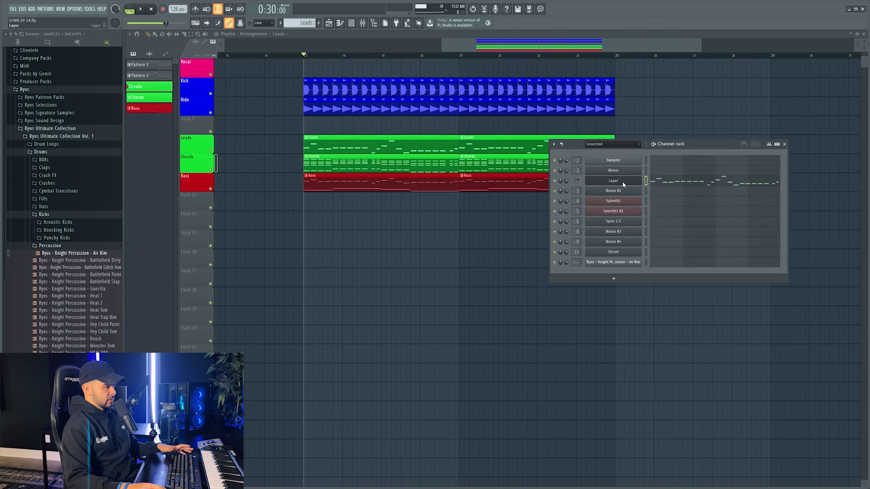
right_click(622, 185)
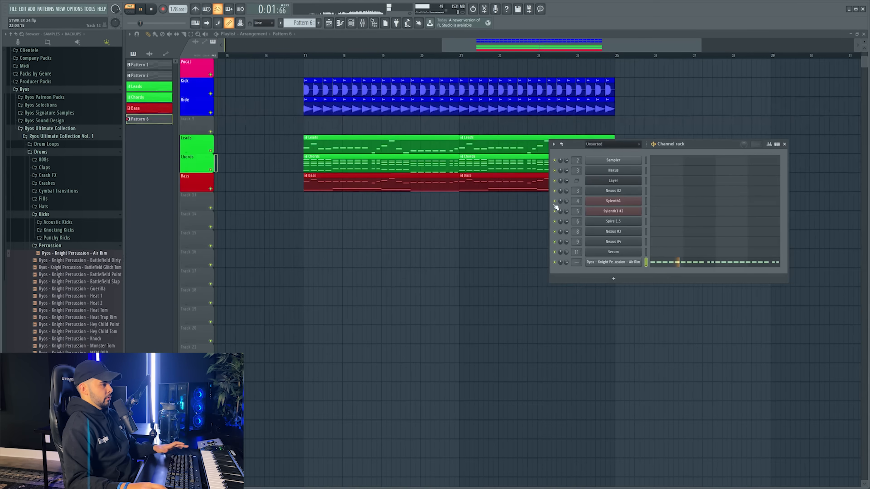
left_click(602, 262)
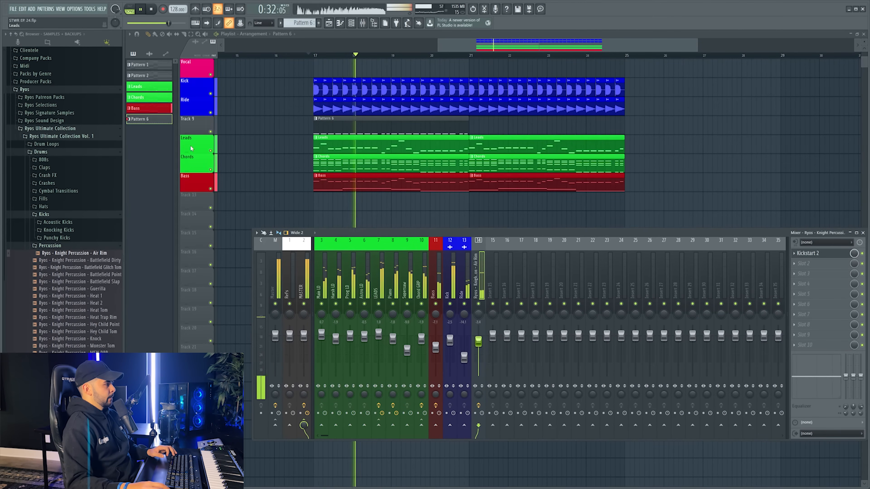
Rename the track between Ride and Leads to Rim and colour it blue.
key("F9")
right_click(184, 119)
left_click(192, 119)
left_click(192, 114)
left_click(227, 223)
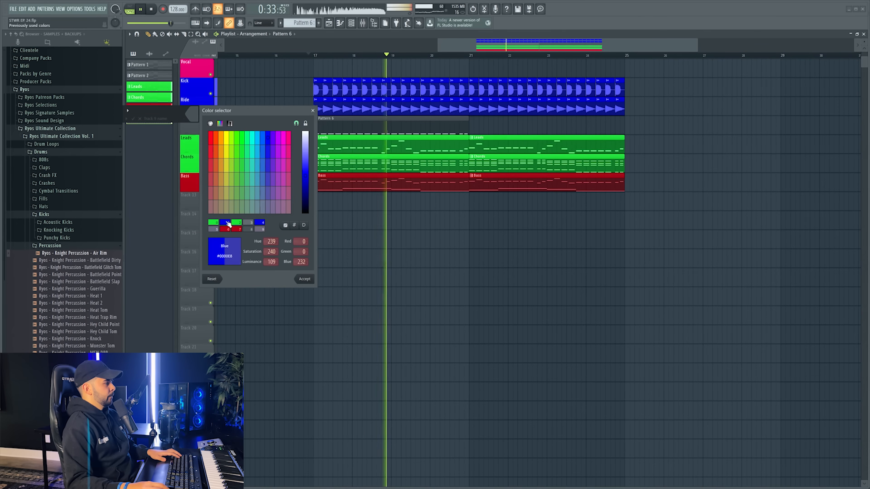
left_click(299, 279)
type("Rim")
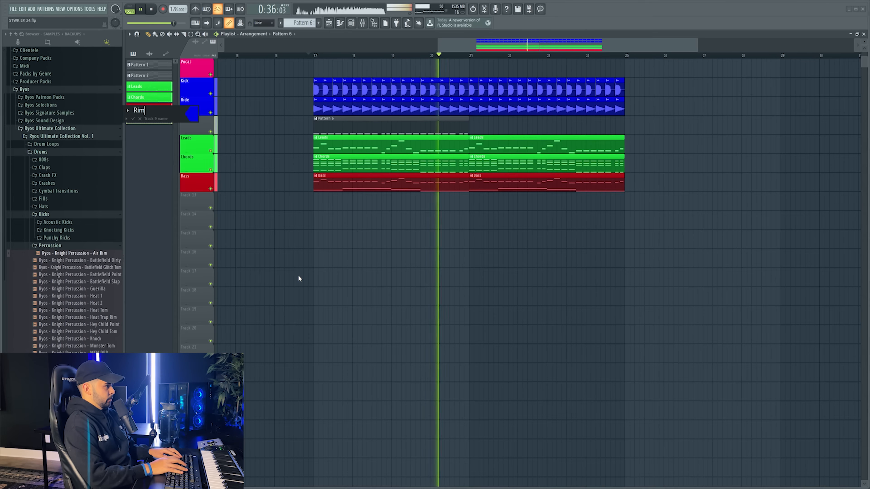
key("Return")
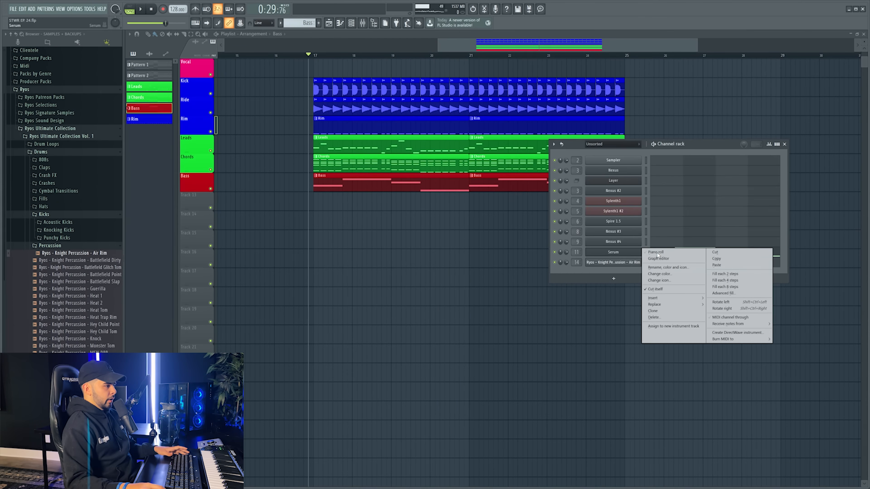
Copy the Serum bass notes to Spire 1.5 #2, move them into a separate pattern, and name its mixer track Sub.
left_click(725, 261)
key("F6")
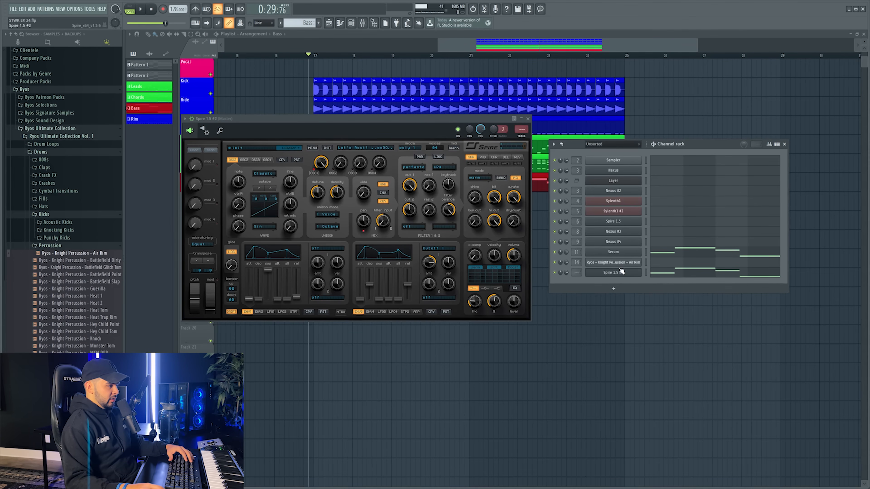
right_click(622, 272)
left_click(736, 275)
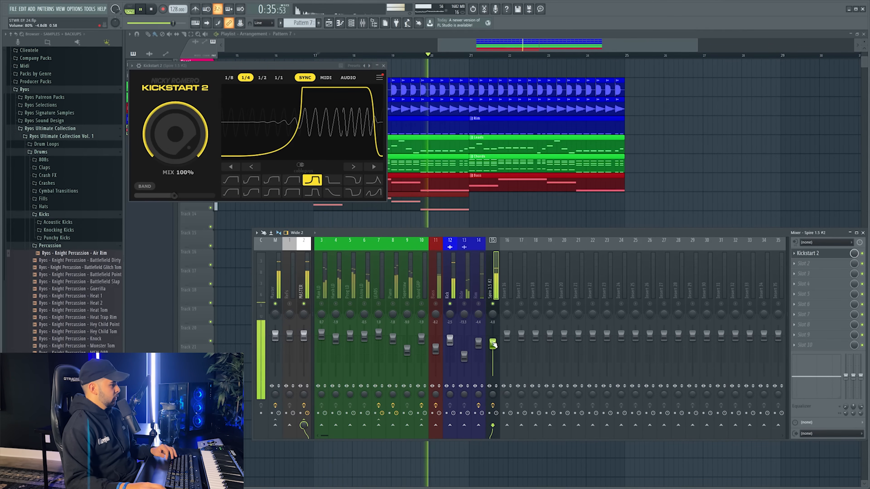
right_click(495, 244)
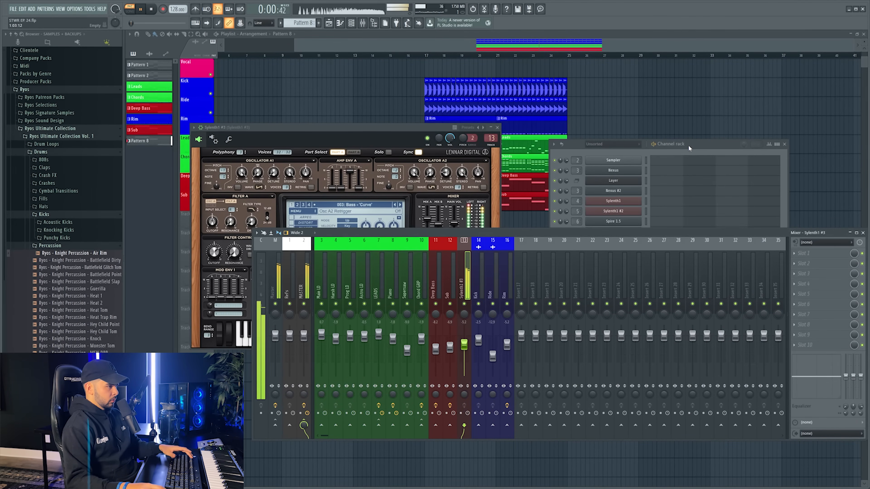
Insert FabFilter Pro-Q 3 on the Sylenth1 #3 mixer track and apply a low cut.
left_click_drag(688, 145, 702, 83)
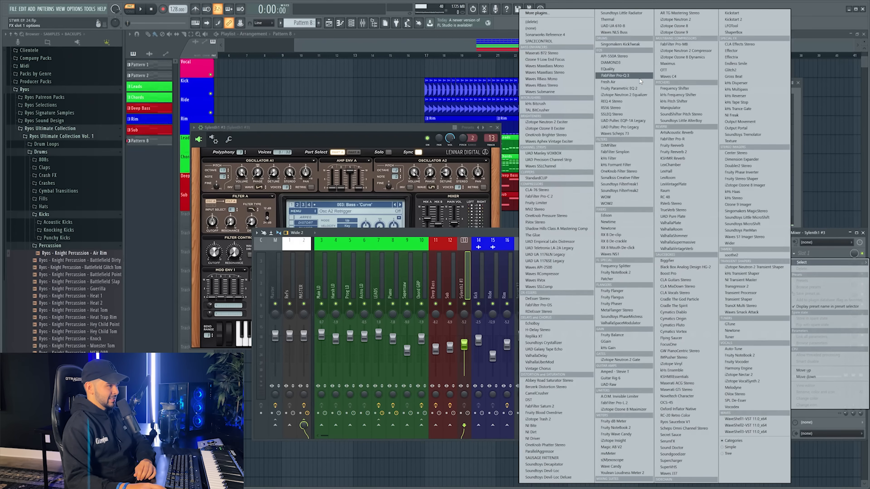
left_click(640, 77)
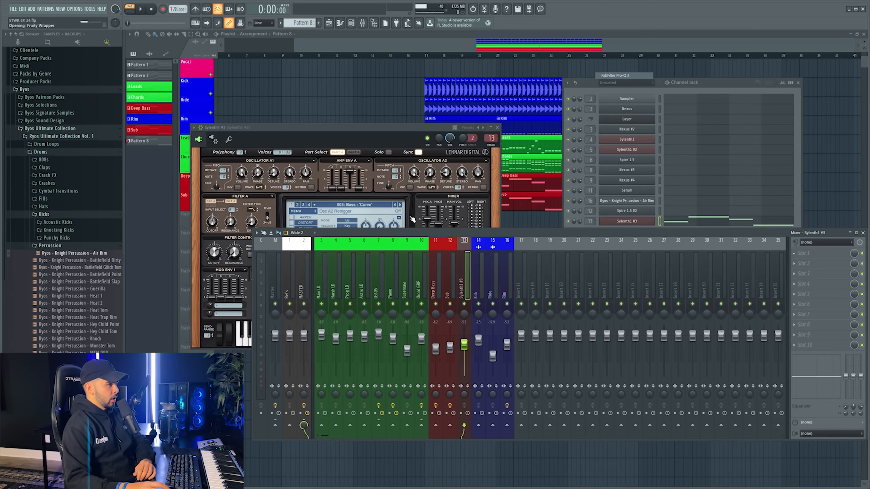
mouse_move(267, 169)
left_mouse_down()
mouse_move(264, 181)
mouse_move(276, 169)
left_mouse_up()
left_click(208, 212)
Insert iZotope Trash 2 on the Sylenth1 #3 mixer track and audition distortion types, settling on Crunchy Grunge.
left_click(793, 264)
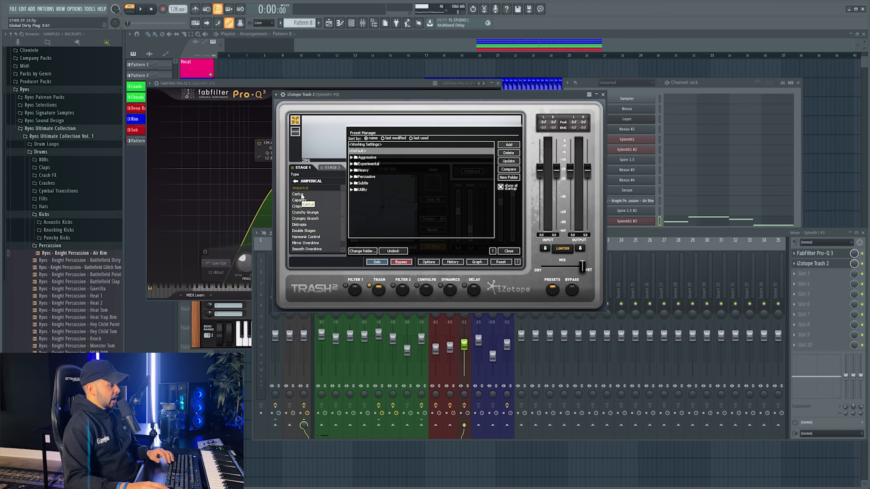
key("space")
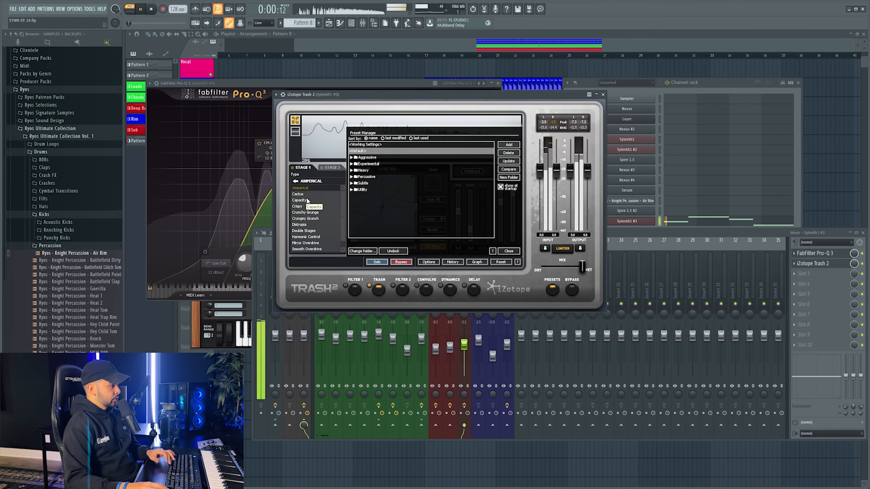
left_click(309, 206)
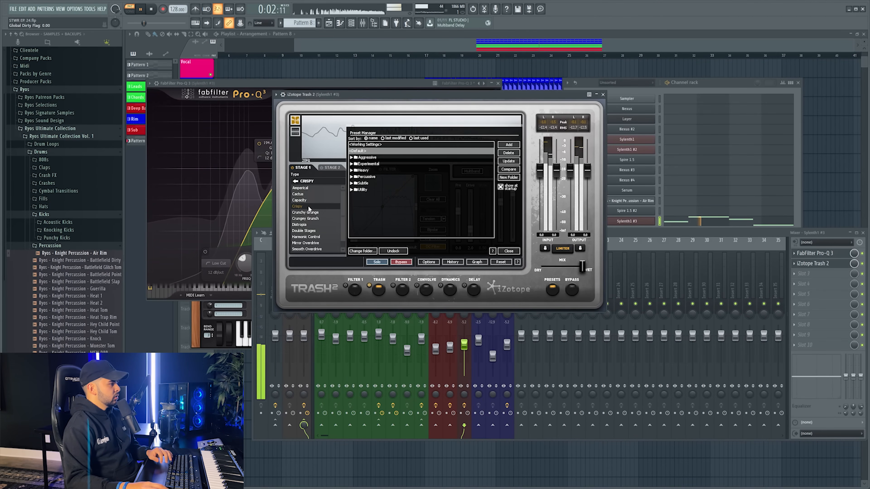
left_click(309, 221)
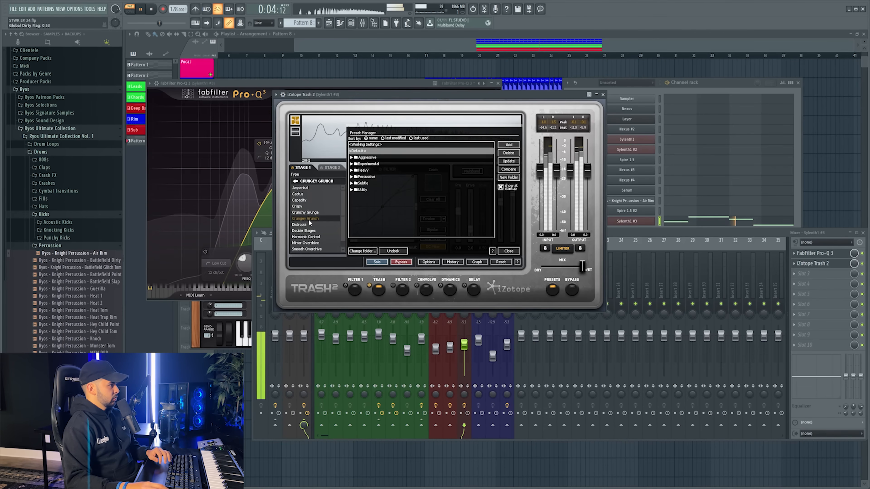
key("space")
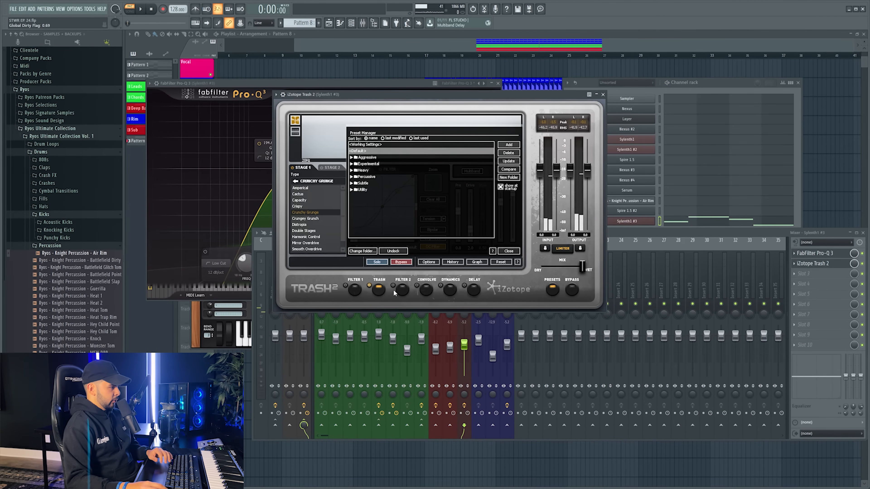
Enable Trash 2's Convolve module and audition amp impulse responses during playback, settling on Cambridge 1x12.
left_click(417, 285)
key("space")
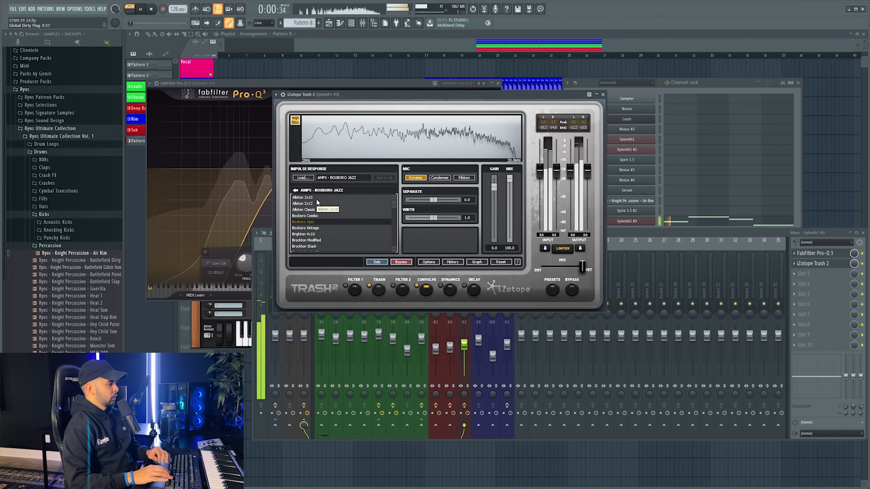
key("Down")
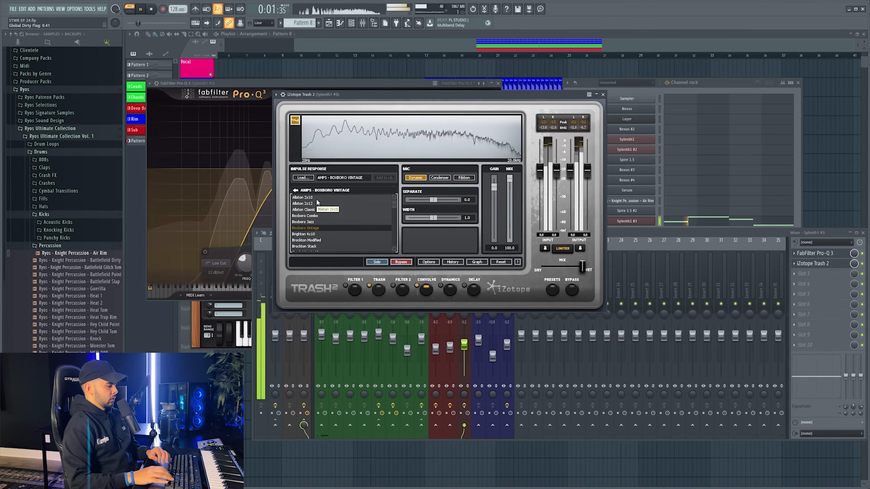
key("Down")
key("Down")
key("Down")
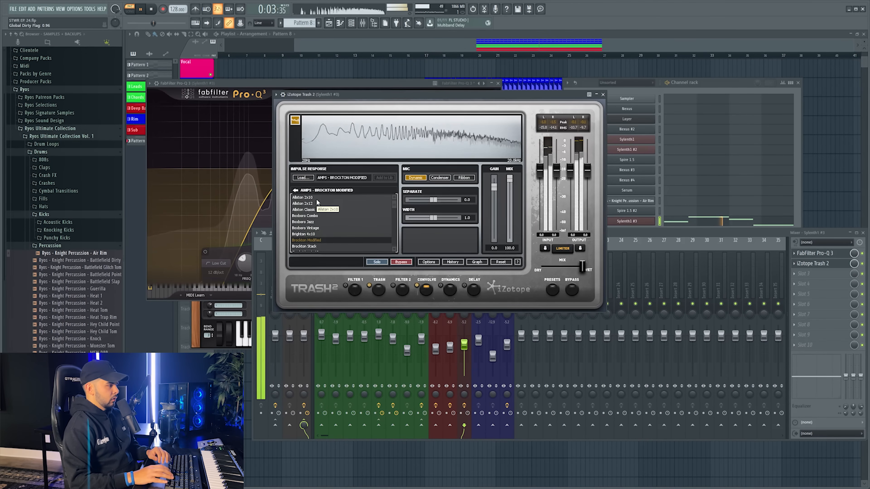
key("Down")
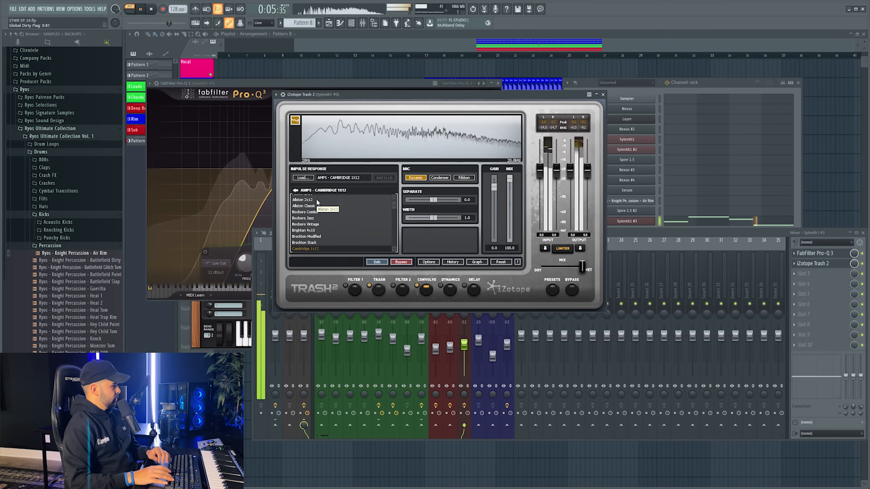
scroll(369, 225, "down", 1)
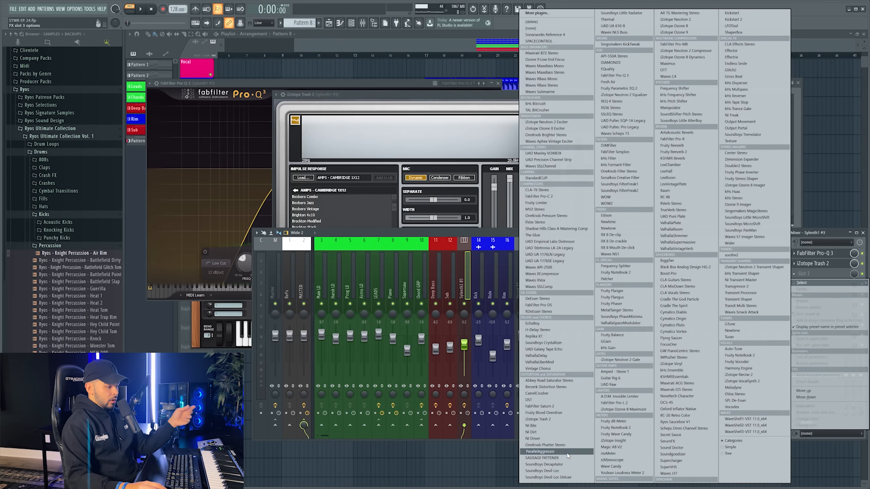
Insert Soundtoys Decapitator after Trash 2 and choose the T saturation style while auditioning the bass.
left_click_drag(571, 464, 570, 463)
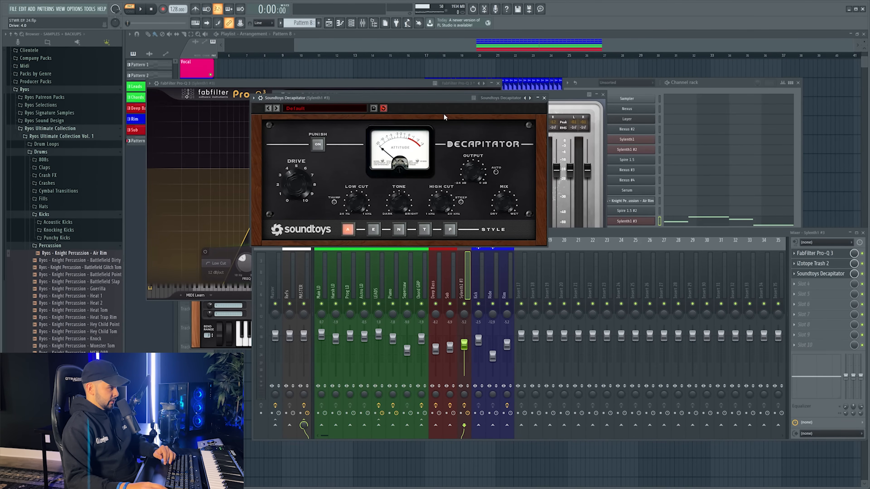
key("space")
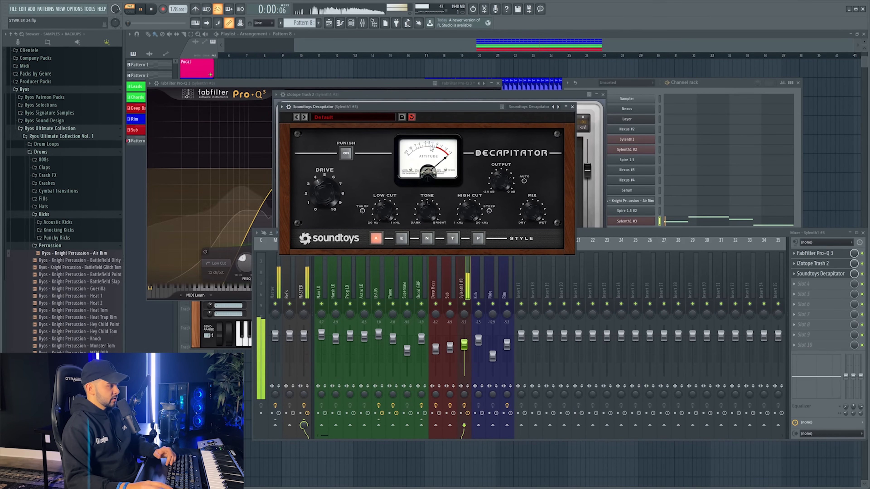
left_click(401, 240)
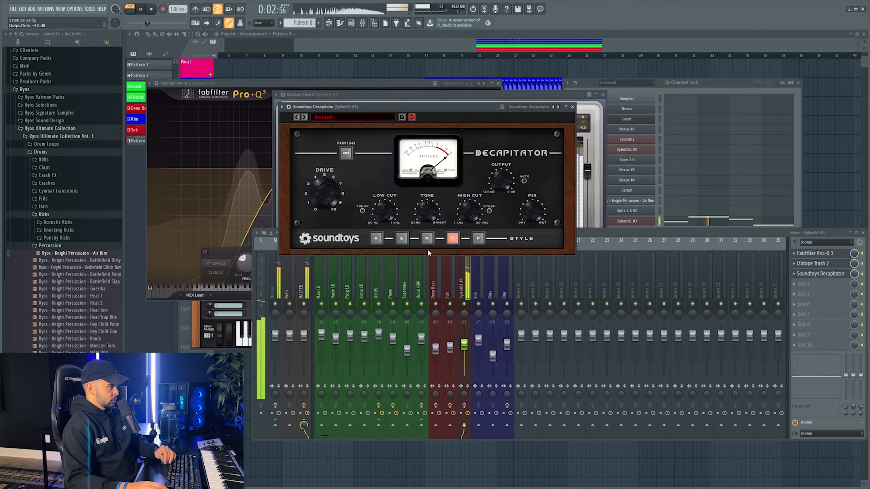
key("space")
Insert Fruity Parametric EQ 2 after Decapitator, boost band 4 by about 3.4 dB and shift it higher in the mids.
left_click(799, 282)
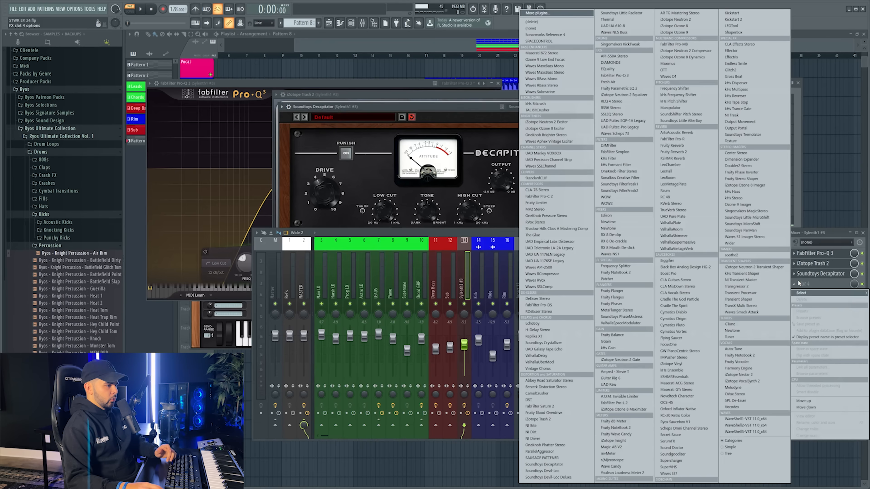
left_click(616, 88)
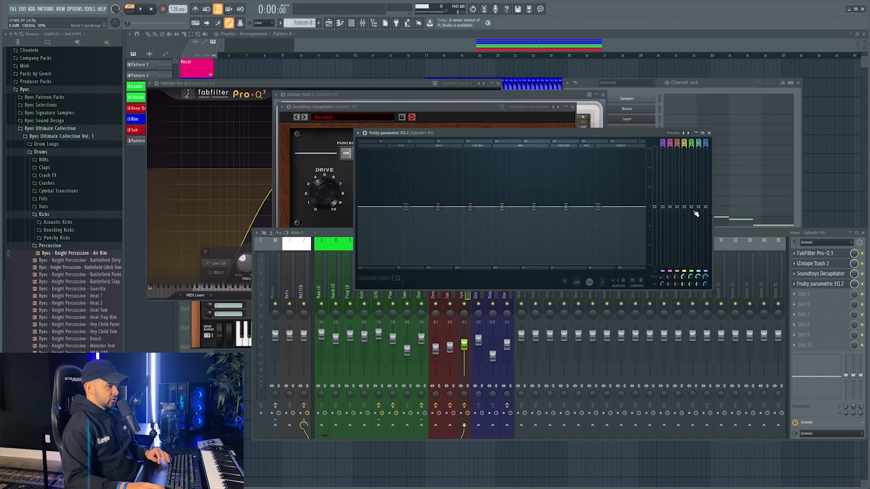
left_click_drag(684, 207, 684, 194)
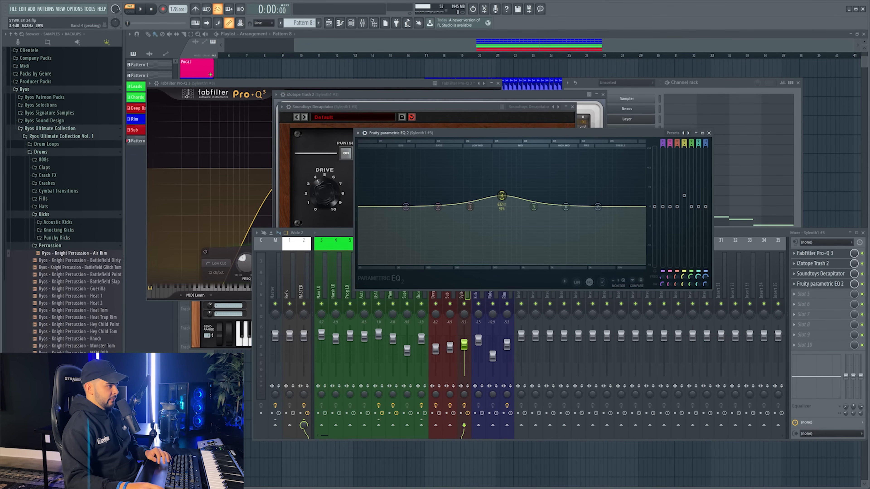
right_click(684, 196)
left_click(615, 196)
left_click_drag(502, 196, 502, 196)
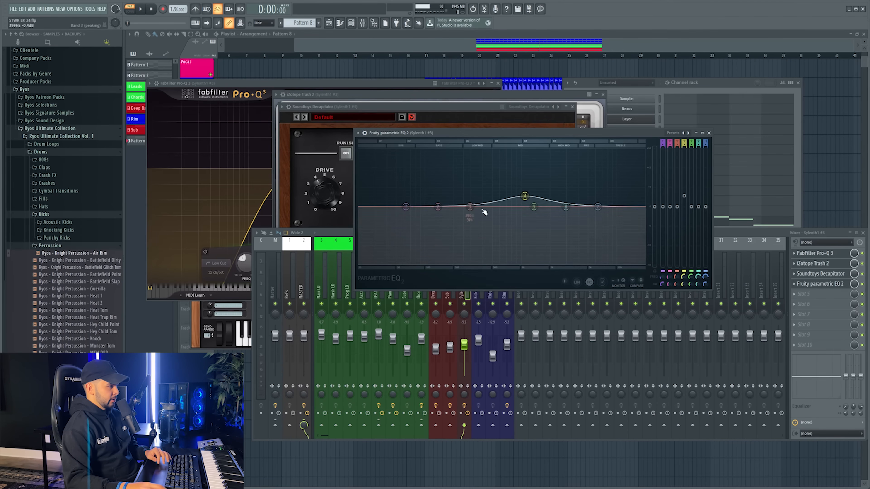
Dip the low mids with EQ band 3, boost band 4 further, and pull band 1 fully down to remove the lows.
key("space")
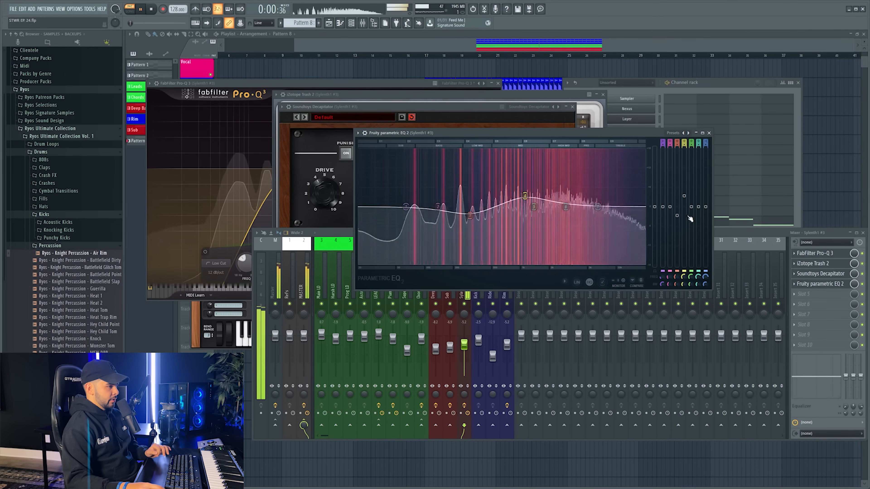
left_click_drag(677, 217, 677, 224)
left_click_drag(470, 223, 465, 229)
mouse_move(525, 196)
left_mouse_down()
mouse_move(556, 160)
mouse_move(508, 162)
mouse_move(522, 162)
mouse_move(528, 187)
left_mouse_up()
left_click_drag(662, 207, 663, 265)
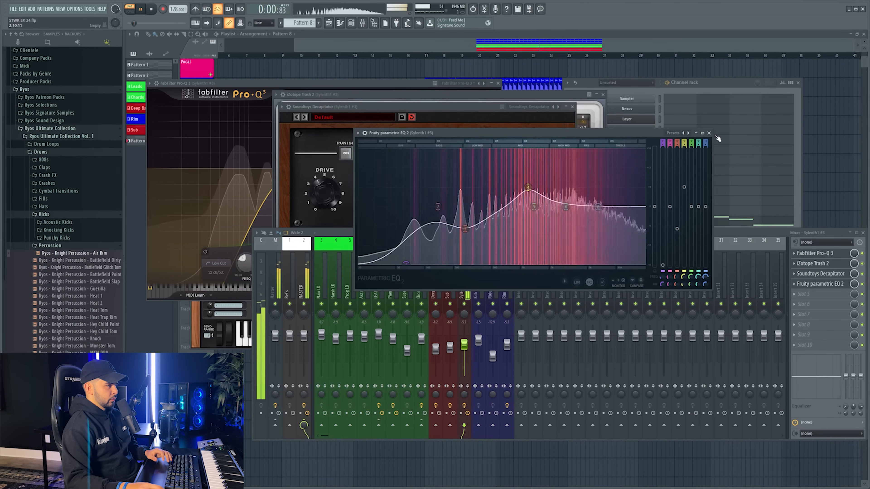
left_click(709, 133)
key("space")
Insert a second FabFilter Pro-Q 3 after the parametric EQ and cut about 4.3 dB with a bell near 211 Hz.
left_click(801, 294)
mouse_move(802, 303)
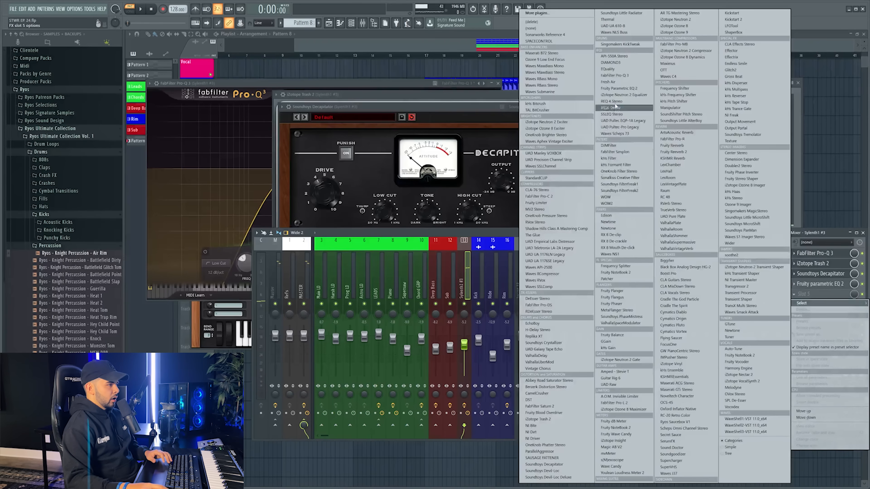
left_click(621, 77)
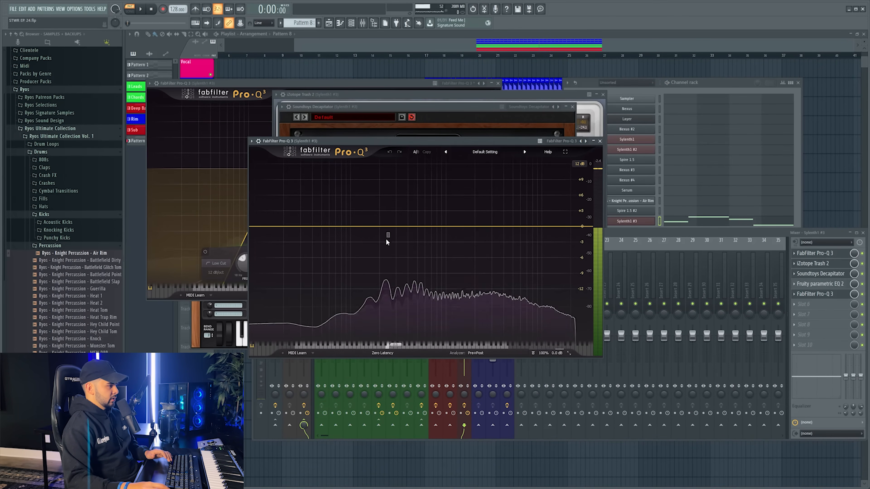
double_click(385, 242)
key("space")
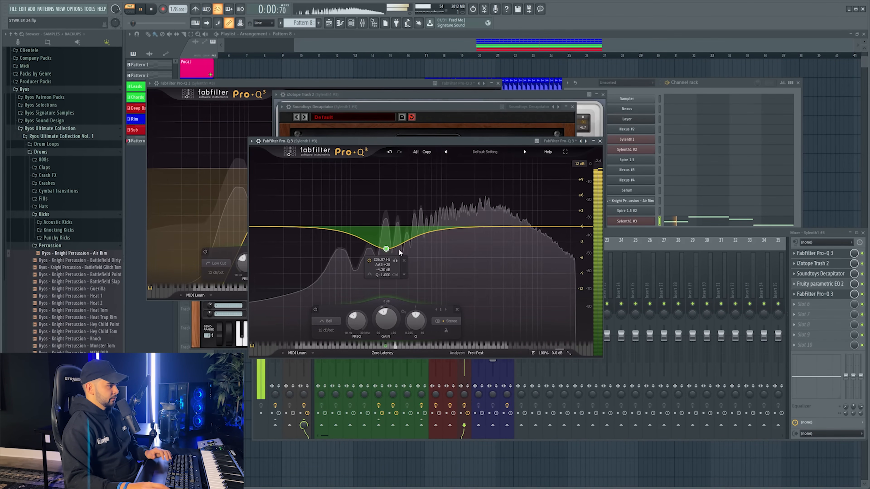
left_click_drag(396, 262, 391, 261)
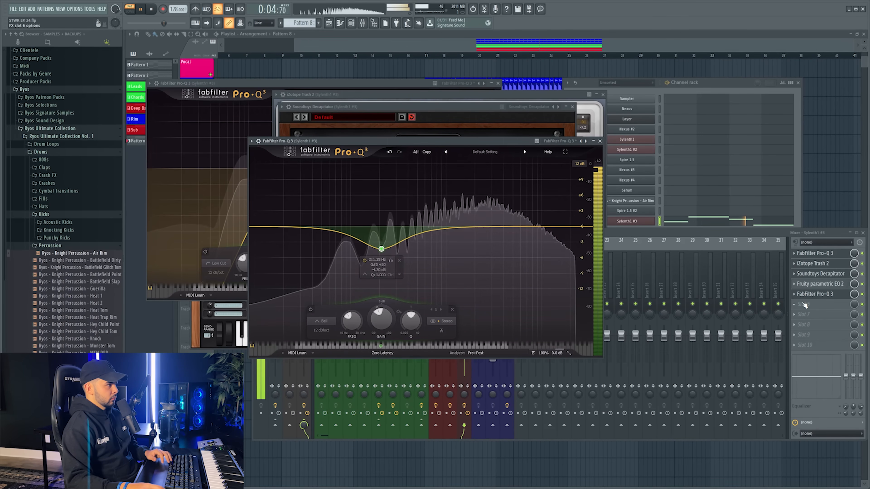
Add a second bell band in Pro-Q 3 with a cut of about 2 dB and set its frequency to 4000 Hz.
left_click_drag(496, 227, 517, 237)
left_click(457, 320)
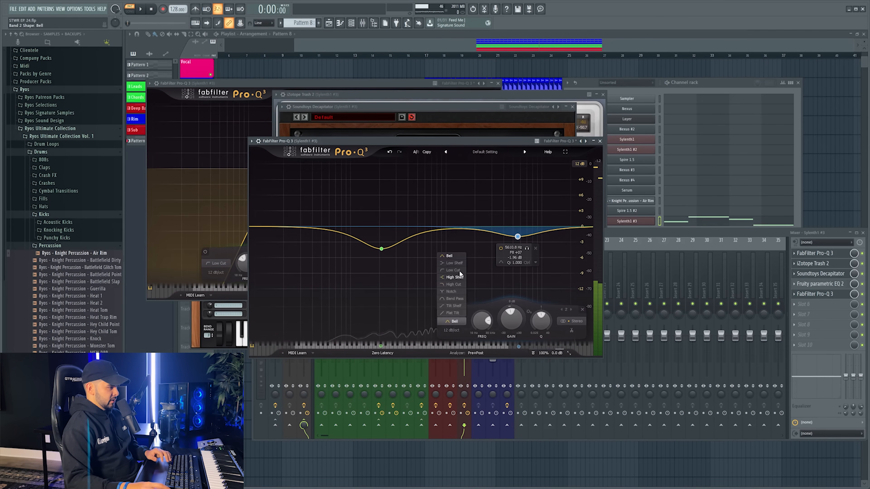
left_click(506, 246)
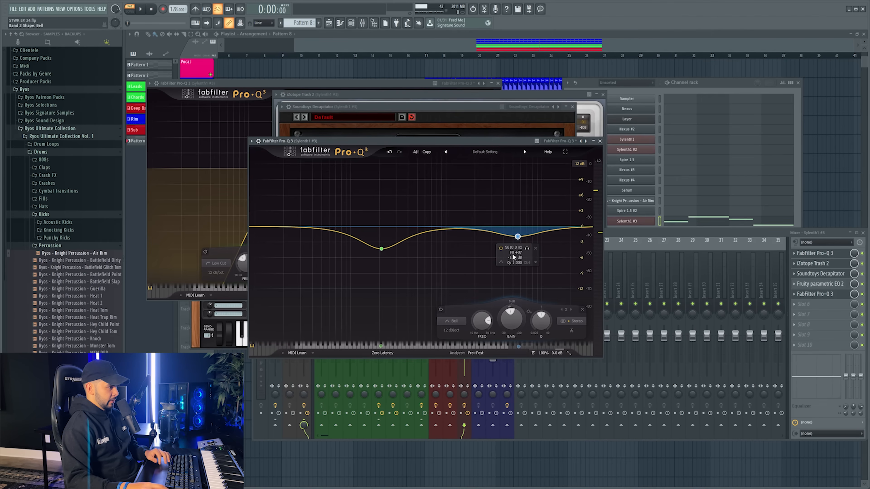
type("4000")
key("Return")
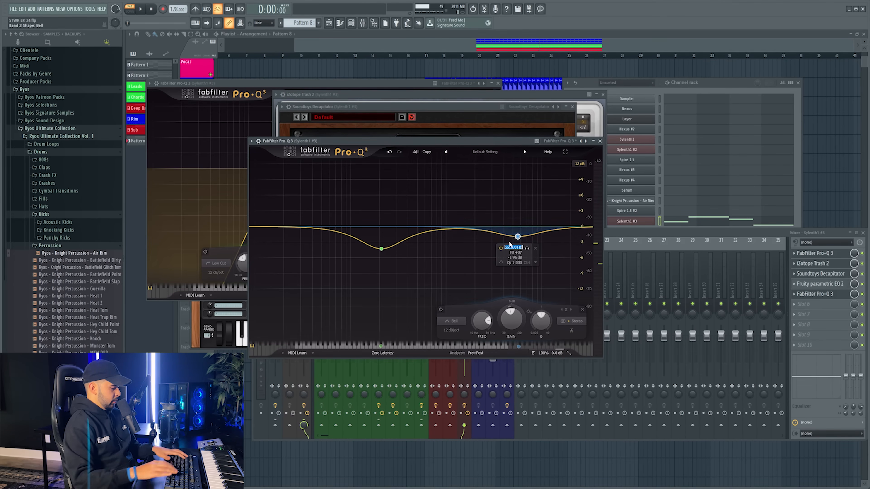
Make the second band dynamic, move it to about 2430 Hz at 0 dB gain, and audition the bass.
key("space")
right_click(503, 237)
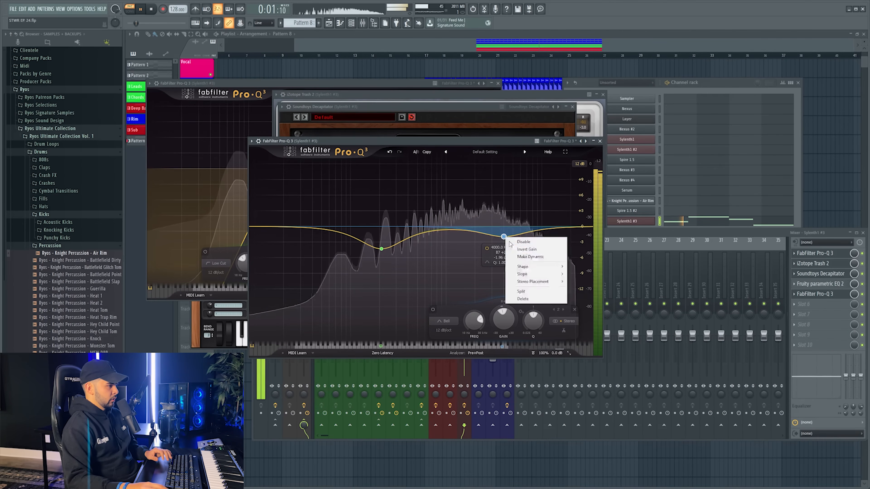
left_click(531, 257)
left_click_drag(504, 238, 483, 227)
key("space")
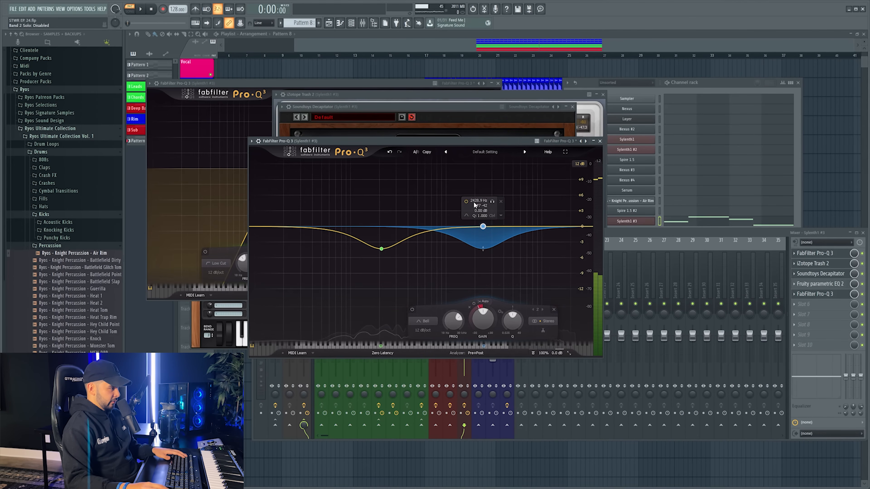
key("space")
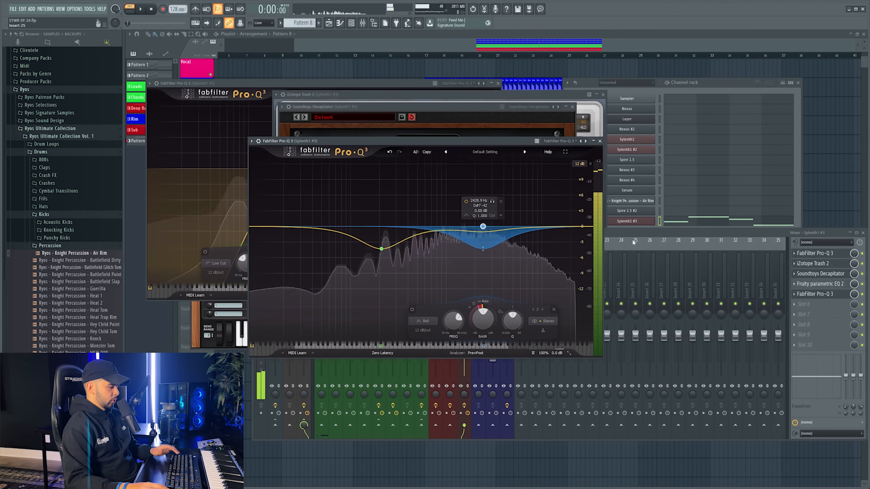
Insert Kickstart 2 after the second Pro-Q 3 on the Sylenth1 #3 mixer track.
left_click(718, 234)
left_click(833, 303)
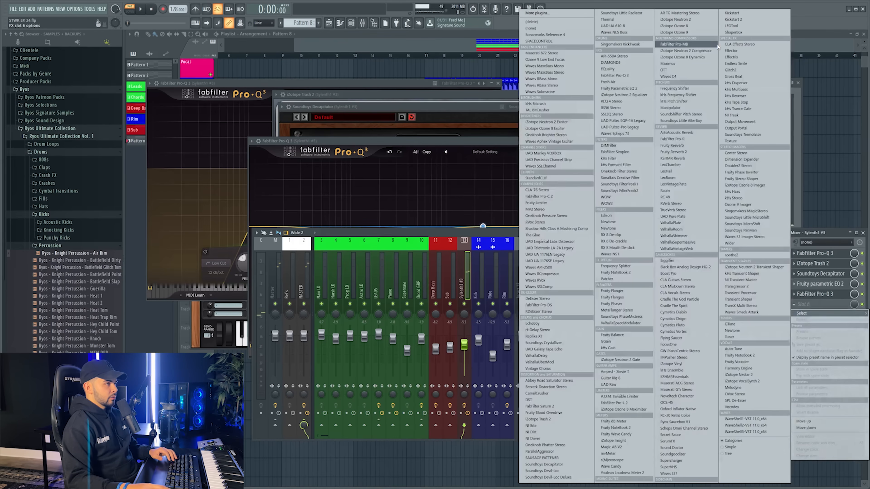
left_click(733, 20)
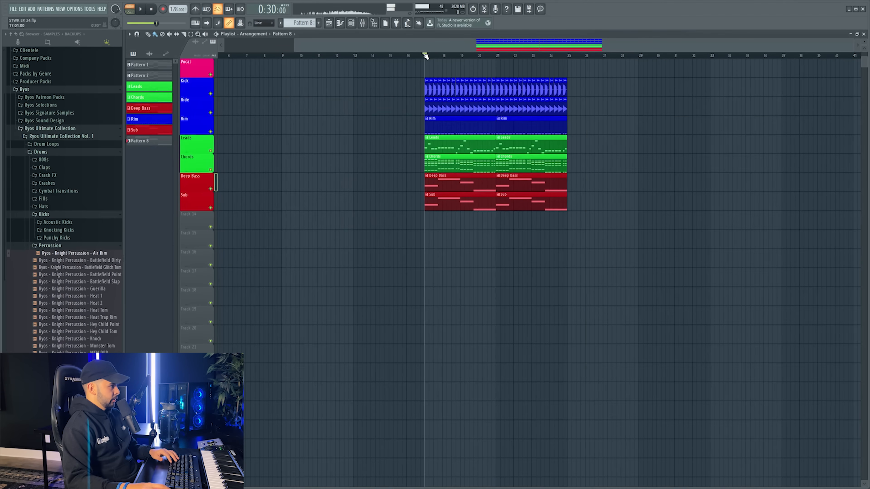
Place Pattern 8 on Track 14 at bar 17 and raise the Sylenth1 #3 mixer volume to 89% while playing the drop.
key("space")
key("F9")
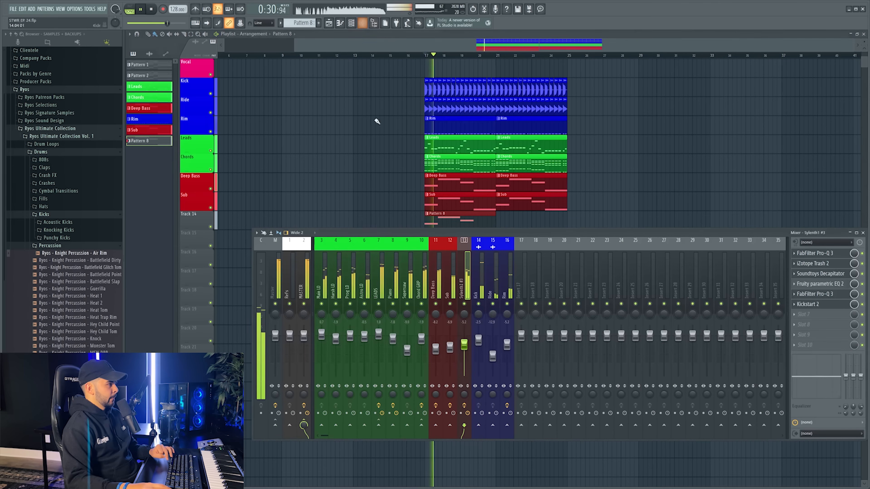
left_click_drag(467, 345, 467, 341)
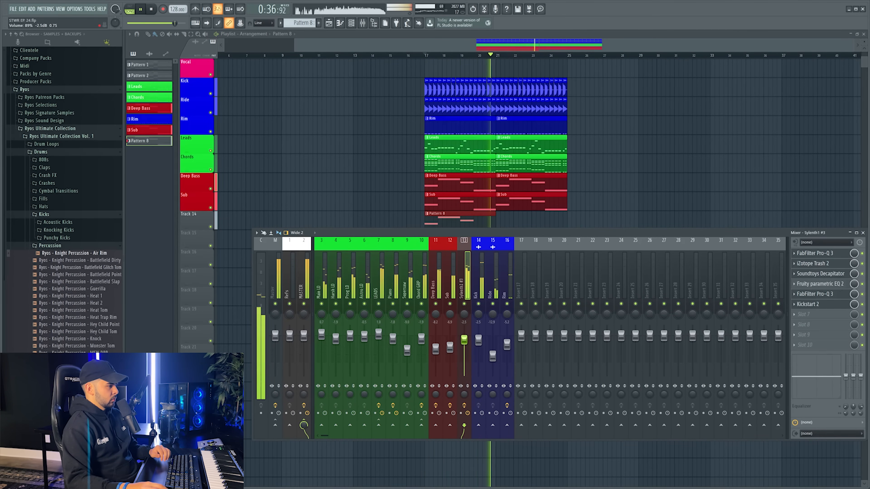
Switch the Sylenth1 #3 channel to the bass preset "Cox" and close its plugin window.
left_click(618, 222)
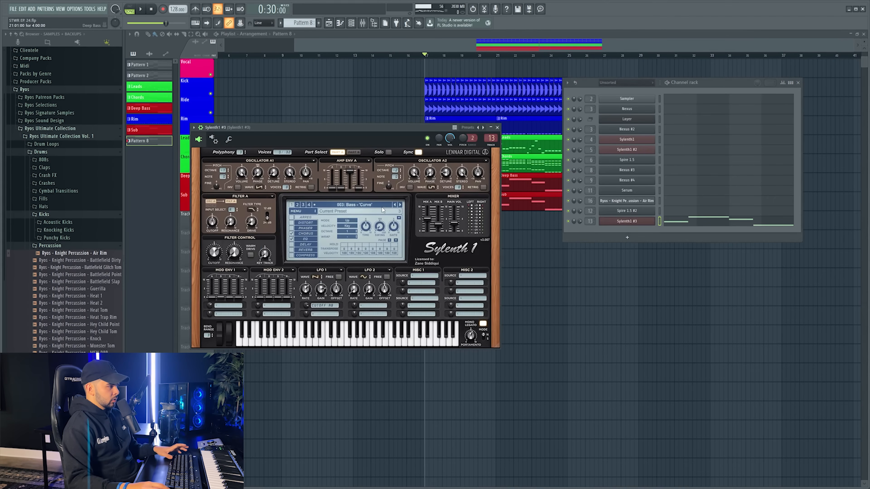
left_click(383, 209)
left_click(394, 205)
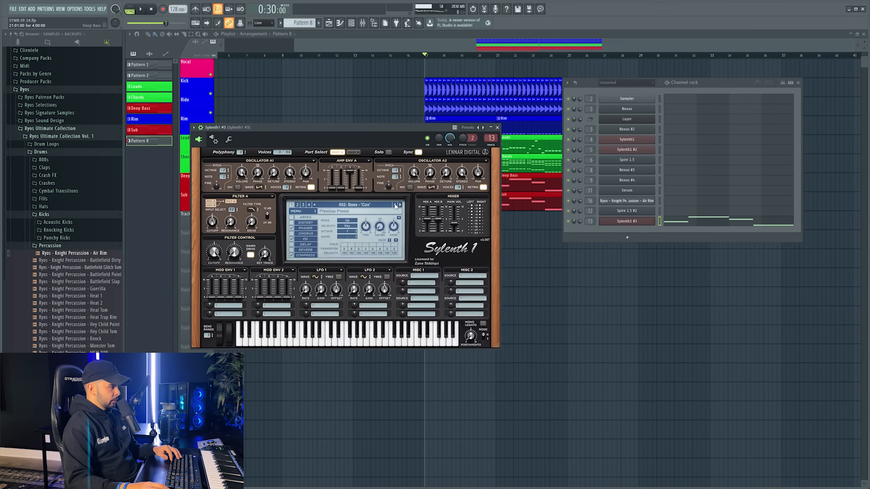
left_click_drag(373, 128, 472, 126)
left_click(495, 202)
Lower the Sylenth1 #3 mixer volume while playing the drop and add a second Pattern 8 clip on Track 14 at bar 21.
key("space")
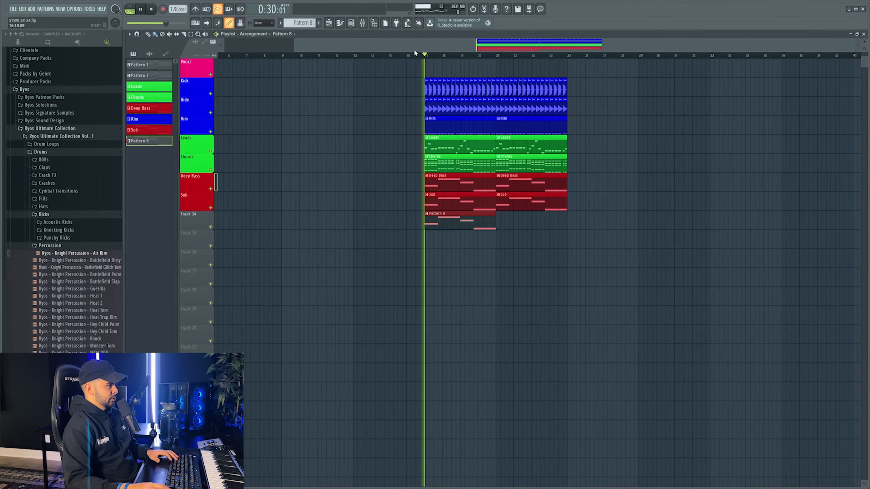
key("F9")
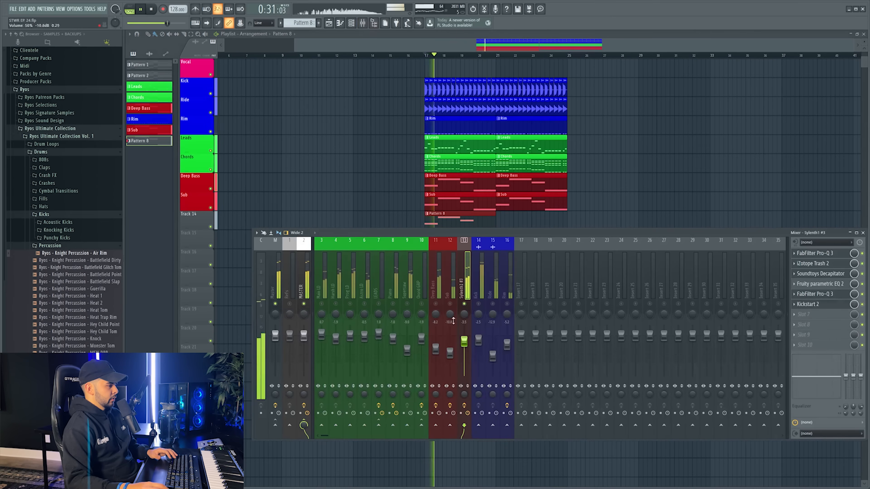
left_click_drag(464, 344, 464, 346)
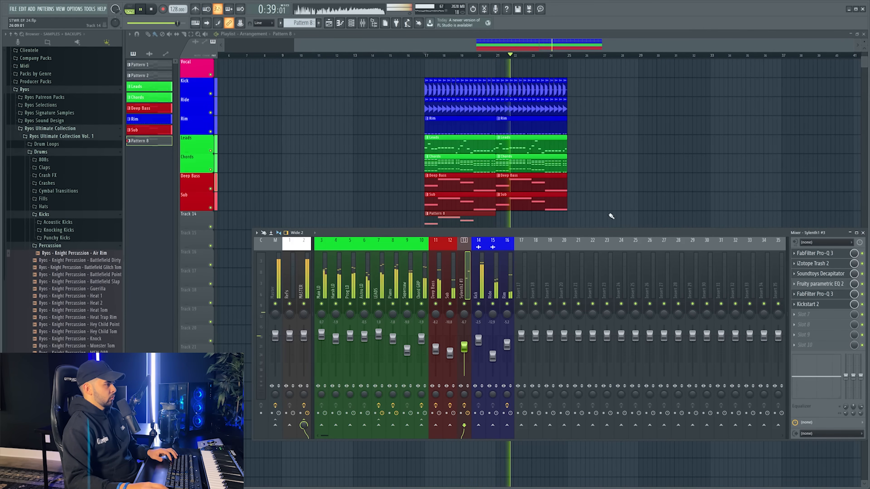
scroll(612, 216, "down", 4)
key("F9")
left_click(517, 141)
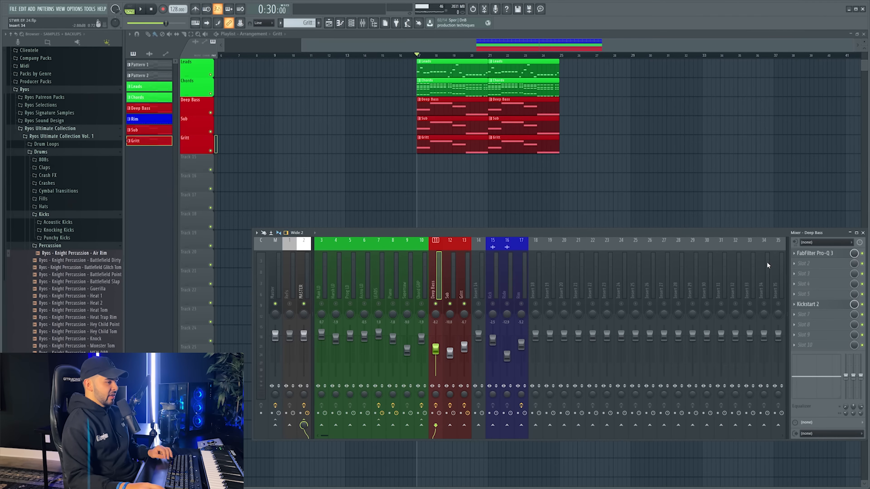
Insert a second Pro-Q 3 on the Deep Bass mixer track and add a low-mid bell cut of about 3.5 dB.
left_click(803, 264)
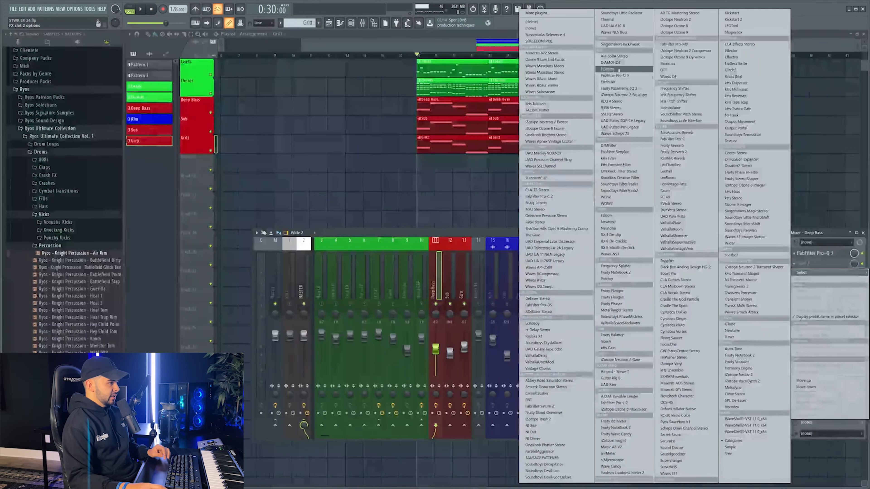
left_click(623, 77)
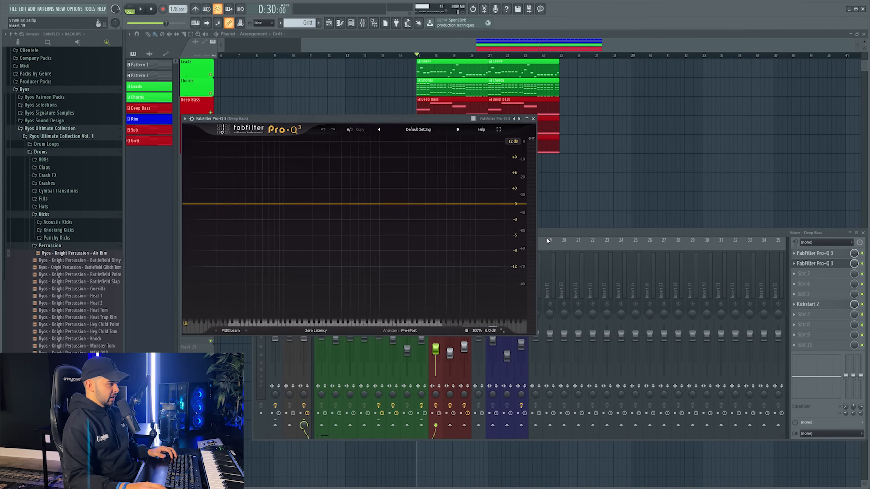
key("space")
left_click_drag(335, 204, 345, 236)
left_click(339, 234)
left_click(573, 235)
key("space")
Toggle solo on the Gritt mixer track to compare the basses, close Pro-Q 3 and raise the Deep Bass volume slightly.
right_click(461, 302)
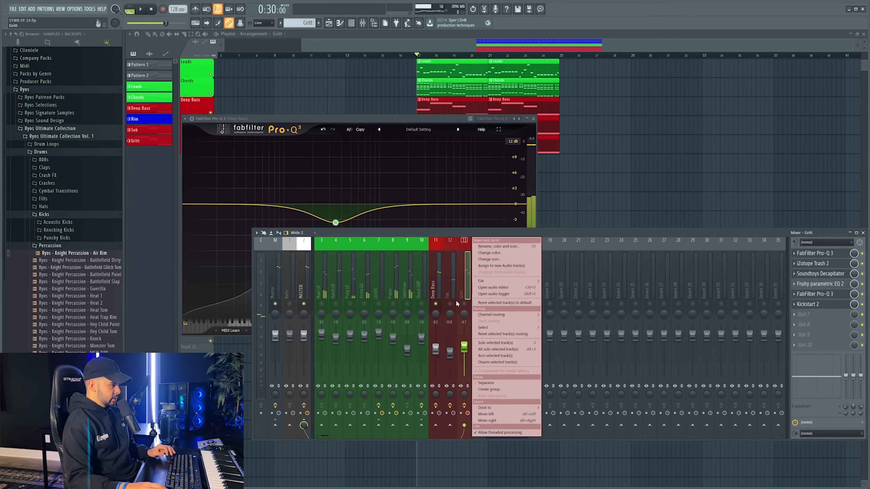
right_click(464, 304)
right_click(463, 303)
key("space")
left_click(533, 118)
left_click(436, 349)
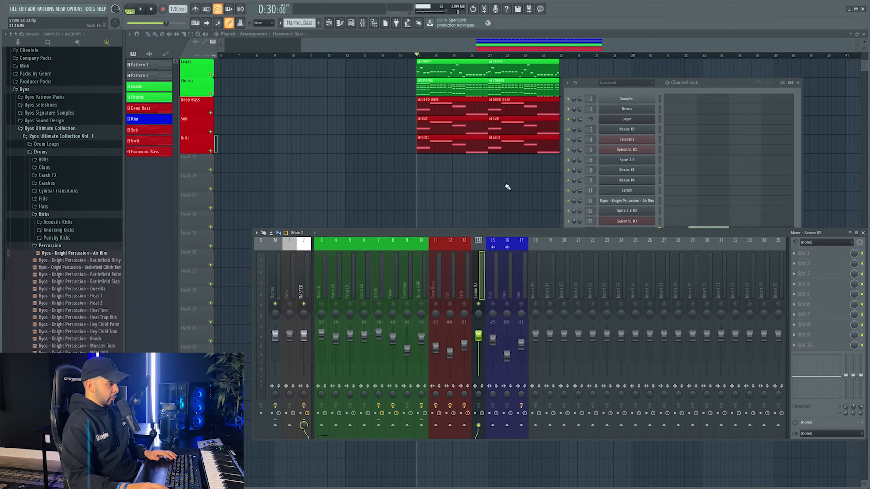
Rename the Serum #2 mixer track as Harmonic Bass and color it fire brick red (#B20016).
right_click(485, 243)
left_click(506, 248)
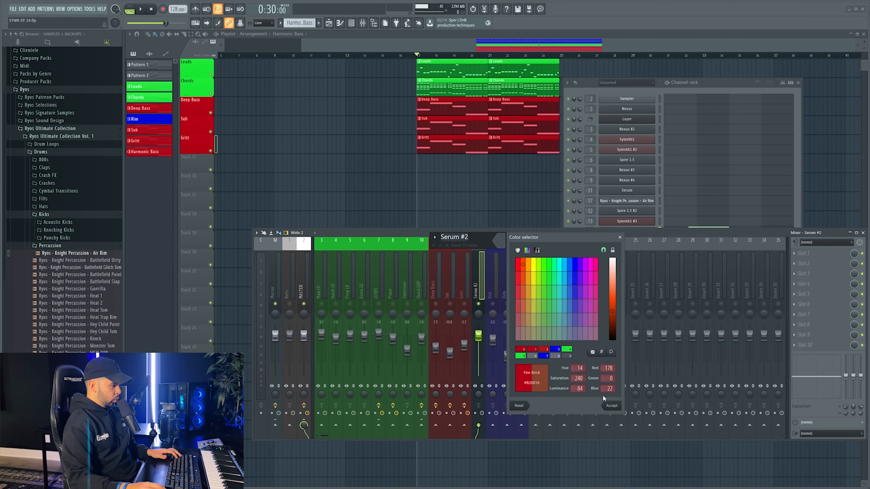
left_click(612, 406)
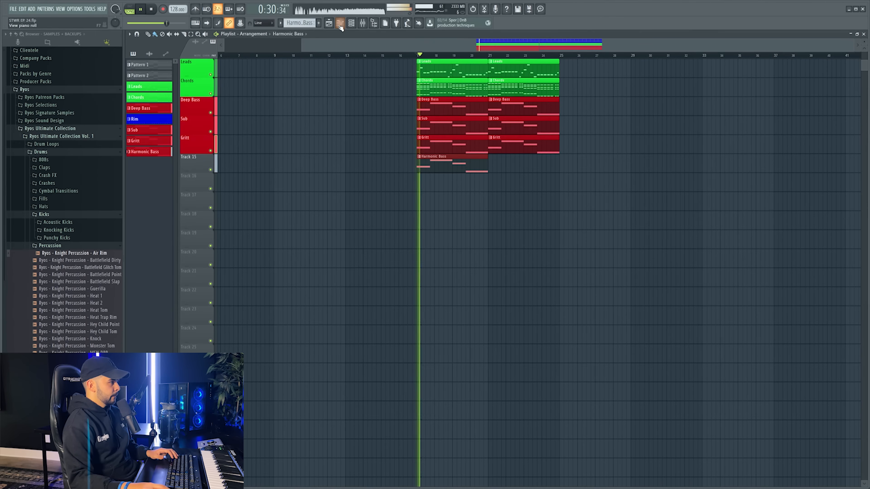
Add a low cut at about 90 Hz in Pro-Q 3 on the Harmonic Bass mixer track during playback.
left_click(363, 23)
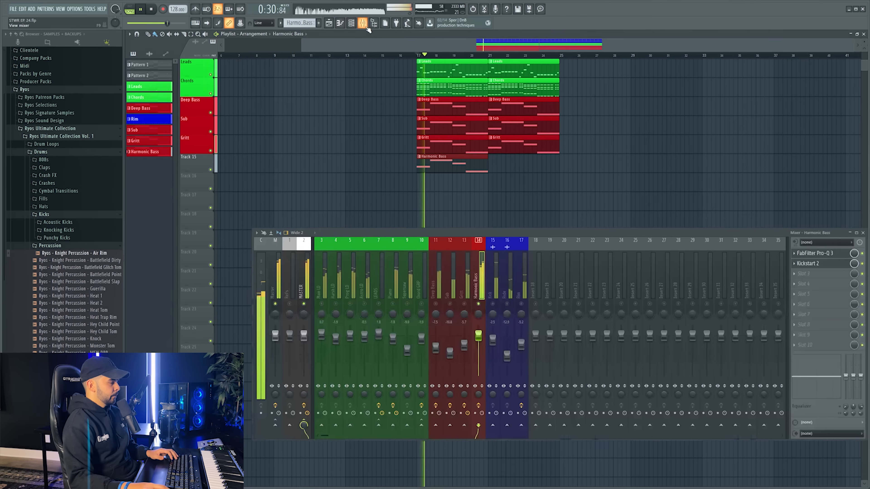
left_click(815, 253)
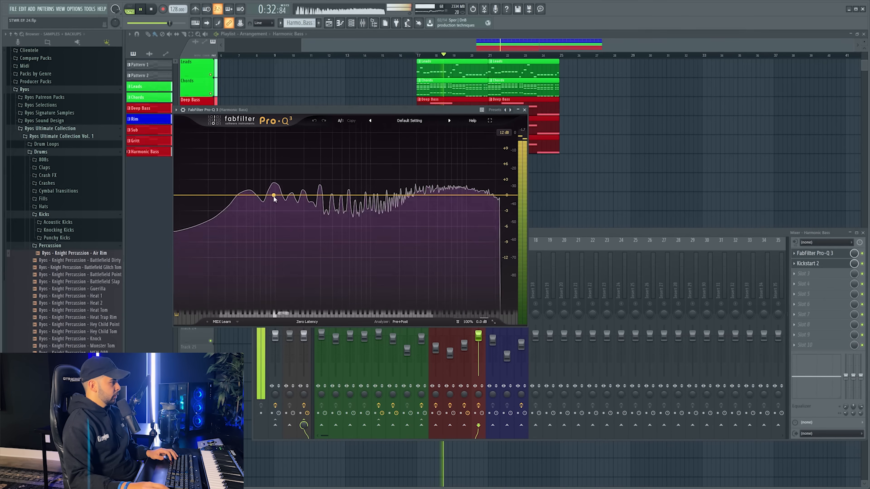
left_click_drag(274, 195, 270, 204)
left_click(212, 290)
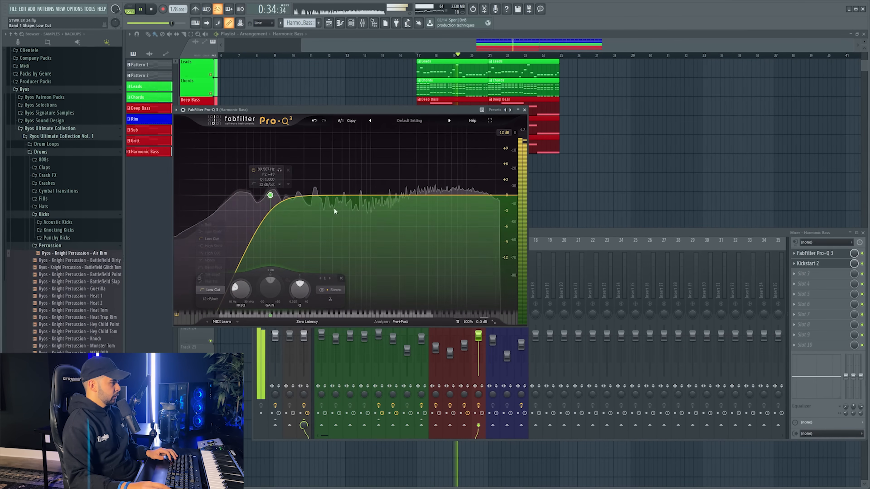
left_click(524, 110)
Lower the Harmonic Bass mixer volume while auditioning the drop and add a second Harmonic Bass clip at bar 21.
right_click(479, 304)
key("space")
left_click_drag(479, 336, 479, 345)
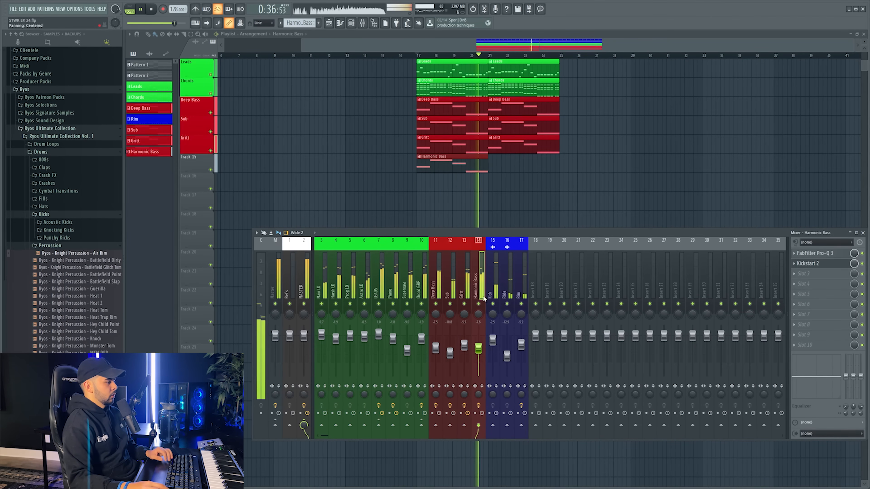
key("F9")
left_click(479, 175)
key("space")
right_click(491, 175)
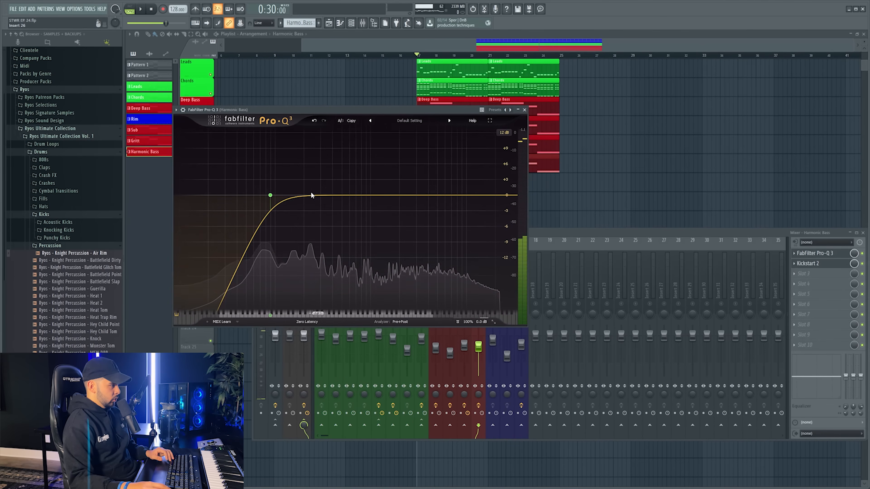
Boost the Harmonic Bass with a Pro-Q 3 bell of about 4.4 dB near 154 Hz and audition it in the drop.
left_click_drag(316, 196, 302, 150)
key("space")
left_click(594, 239)
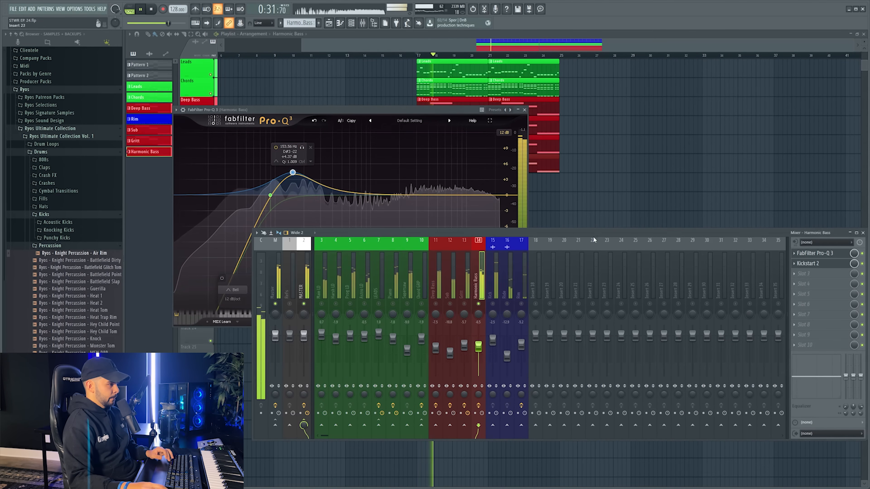
right_click(479, 304)
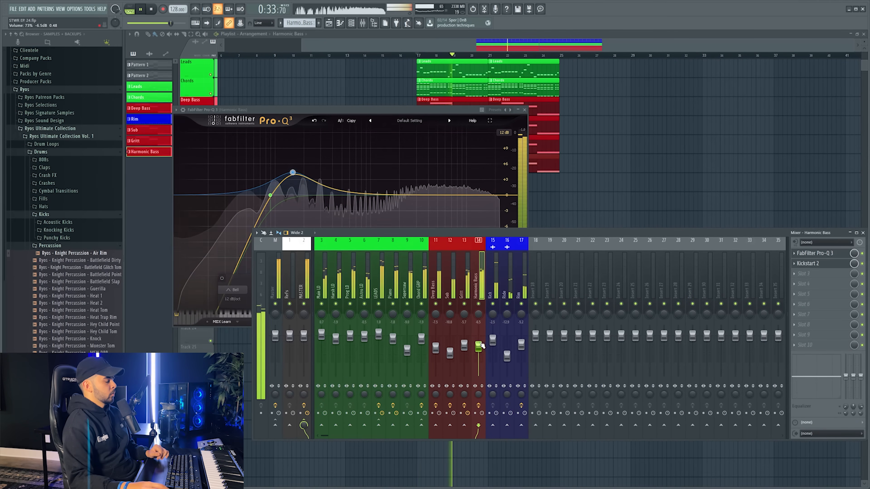
left_click(524, 109)
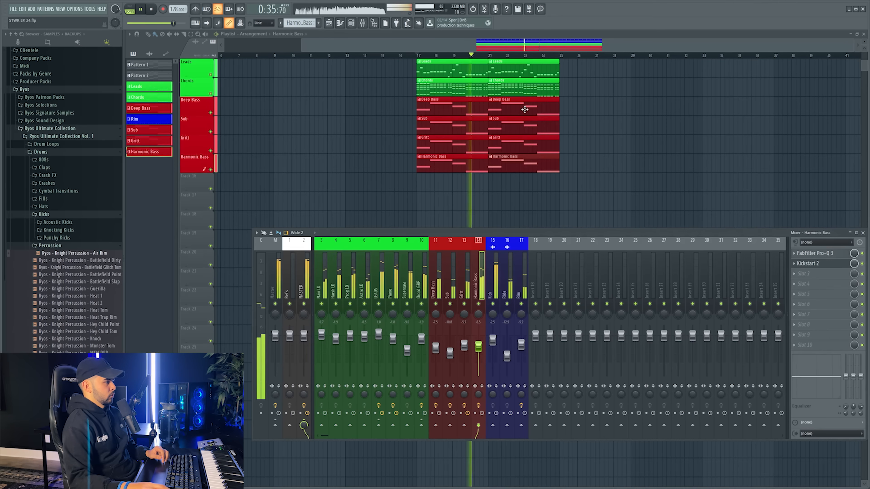
key("space")
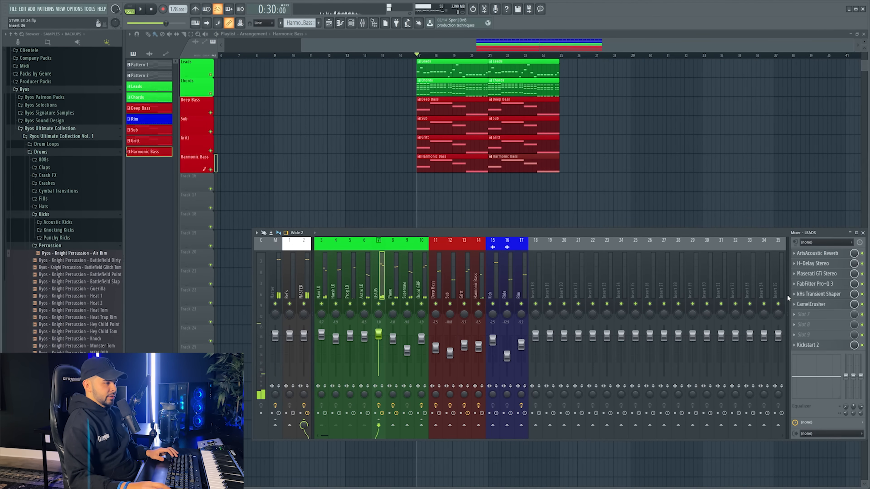
Insert soothe2 after CamelCrusher on the LEADS mixer track and delete Maserati GTi Stereo from its effects.
left_click(800, 315)
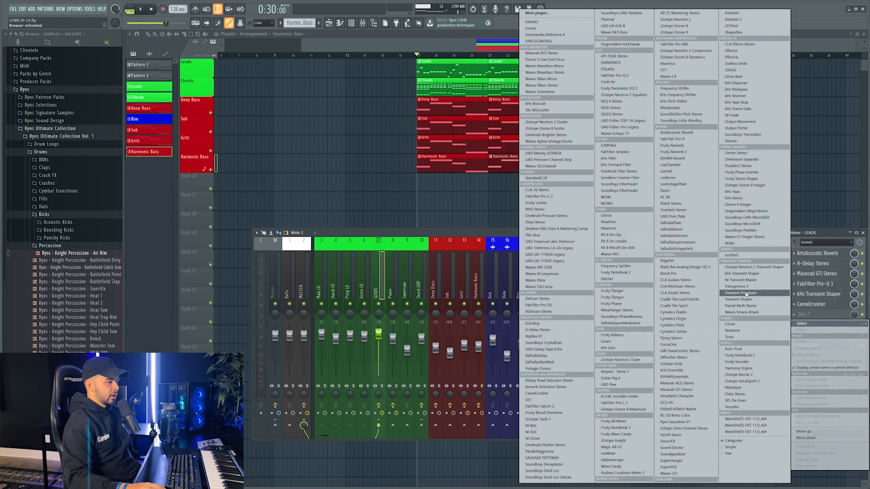
left_click(733, 255)
key("space")
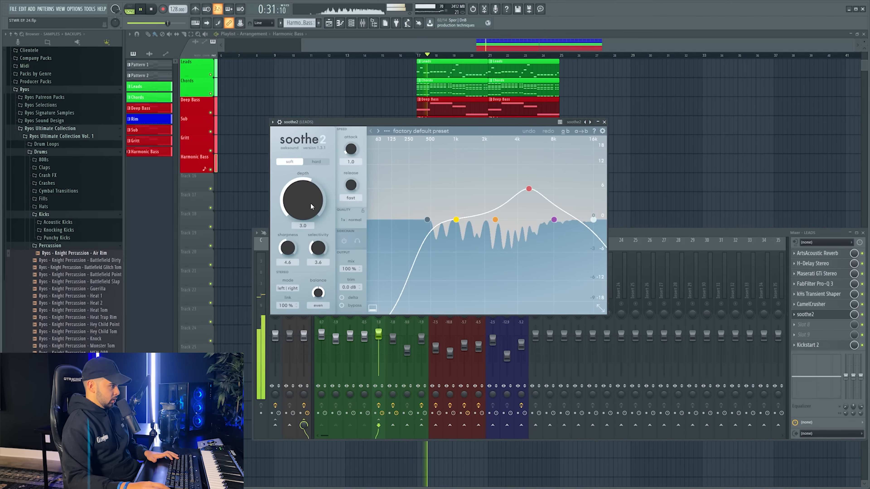
left_click(342, 297)
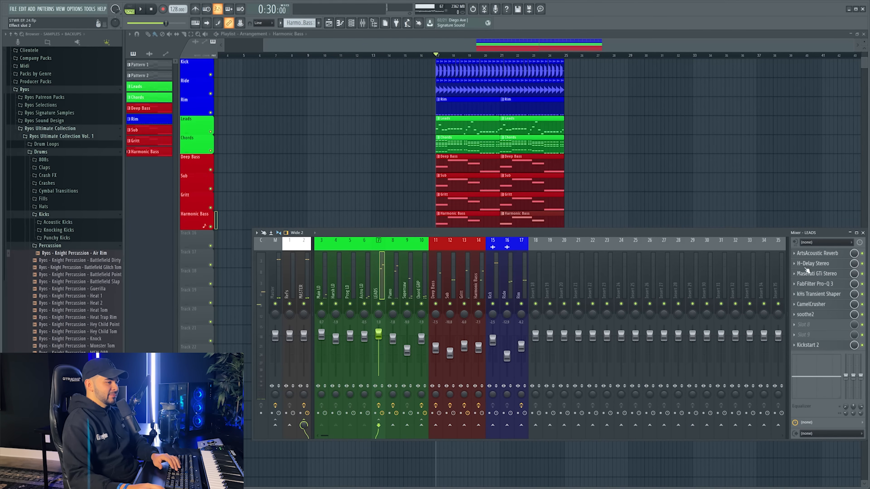
left_click(792, 274)
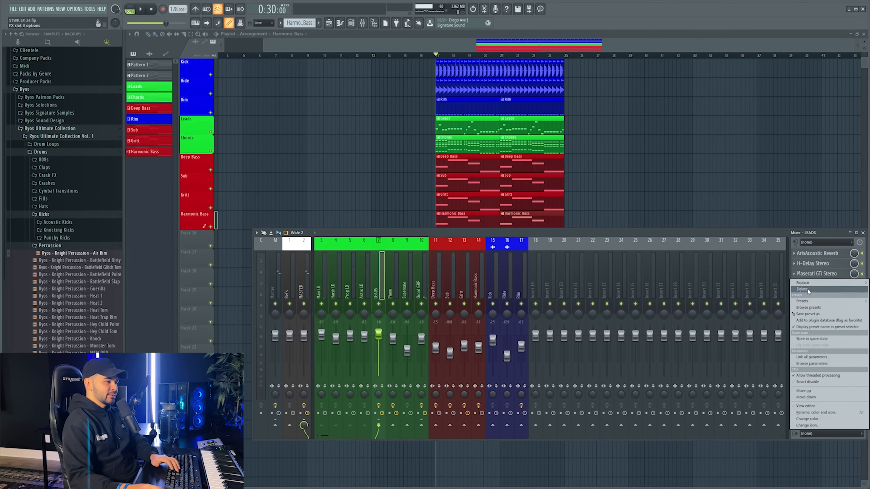
left_click(807, 290)
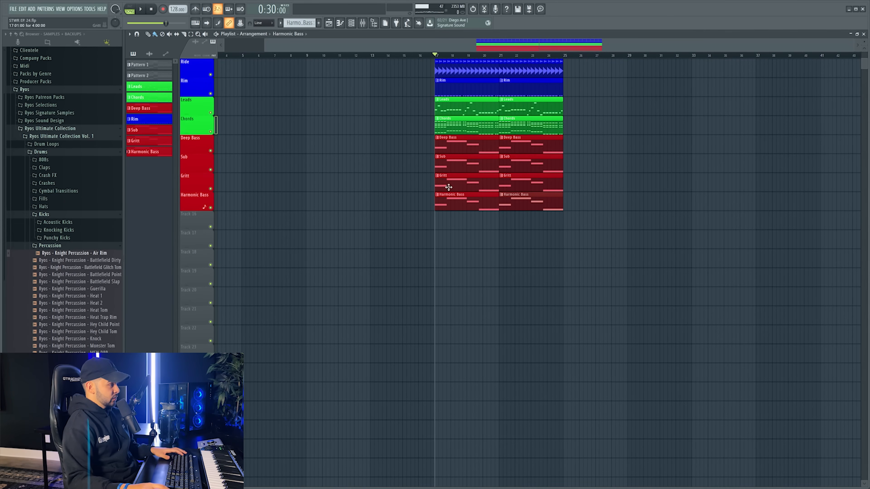
Insert an empty playlist track between Chords and Deep Bass.
scroll(447, 188, "up", 3)
right_click(188, 195)
left_click(209, 275)
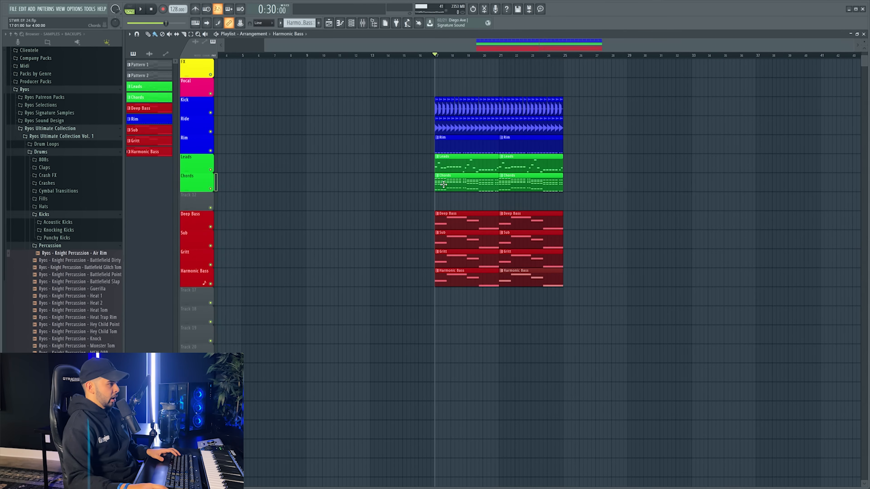
Copy the Chords pattern's notes into Spire 1.5 #3 in Pattern 10 and play them back.
double_click(442, 183)
right_click(640, 173)
mouse_move(681, 177)
left_click(723, 174)
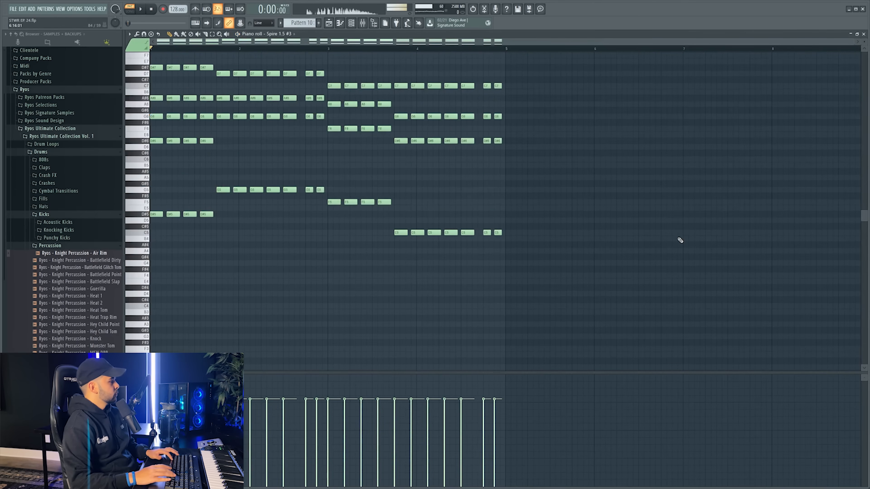
key("space")
key("Escape")
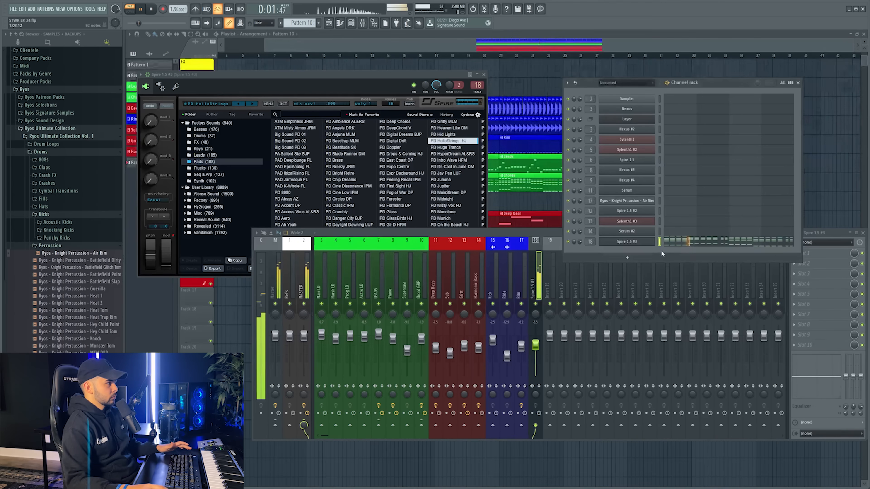
Insert Kickstart 2 on the Spire 1.5 #3 mixer track and choose a ducking curve for the strings pad.
left_click(824, 254)
left_click(751, 20)
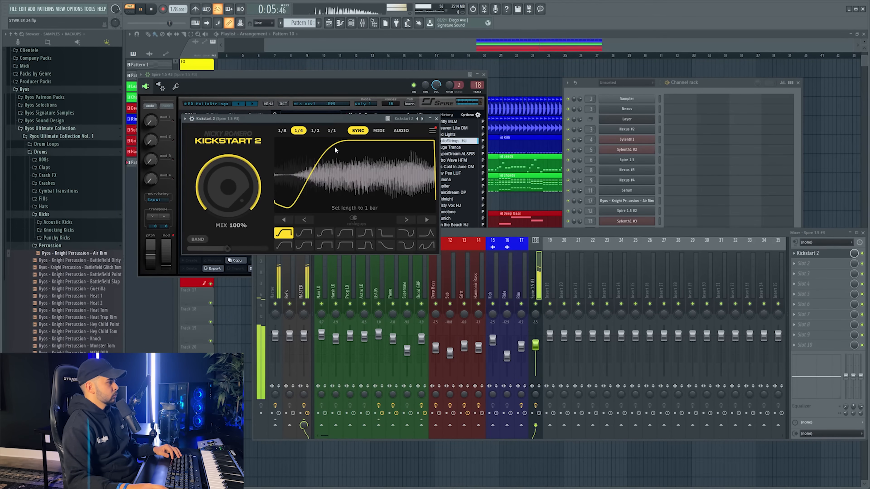
left_click(304, 245)
left_click(295, 90)
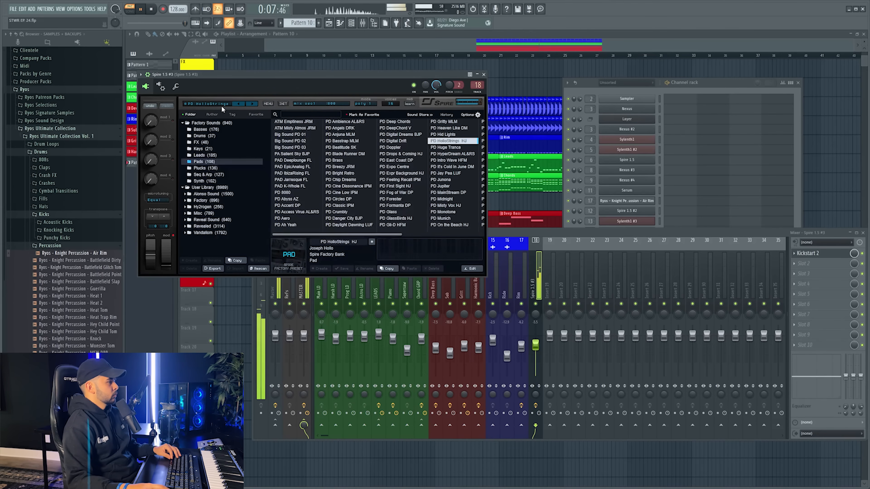
left_click(215, 107)
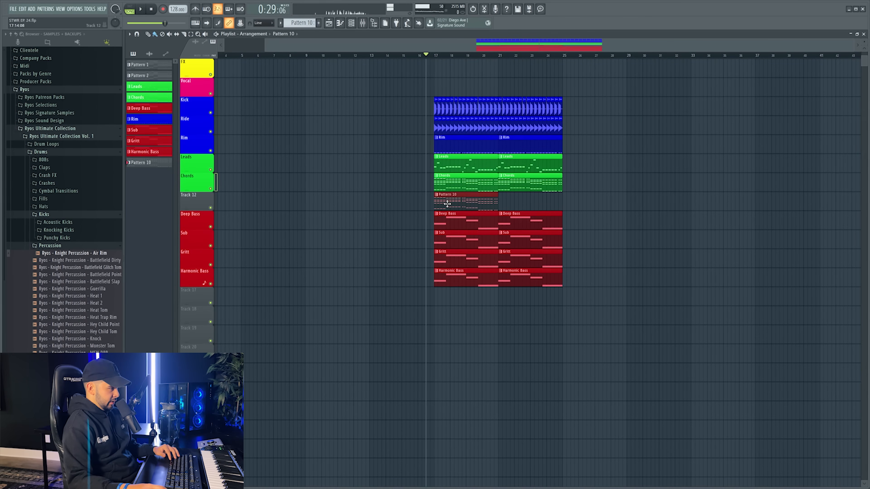
Play the drop from bar 17, set the Spire 1.5 #3 mixer volume to 84% and toggle its solo to compare.
left_click(435, 61)
key("space")
key("F9")
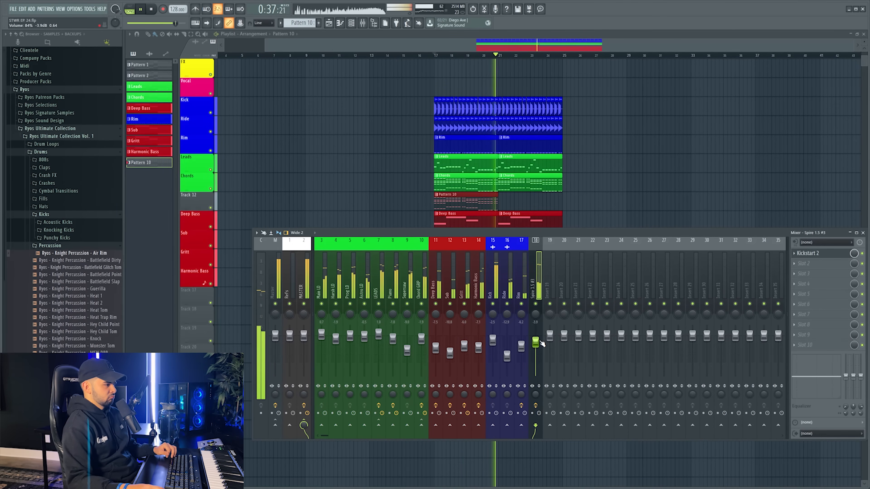
right_click(537, 313)
right_click(540, 303)
right_click(535, 304)
Stop playback and insert FocusOne after Kickstart 2 on the Spire 1.5 #3 mixer track.
key("space")
key("space")
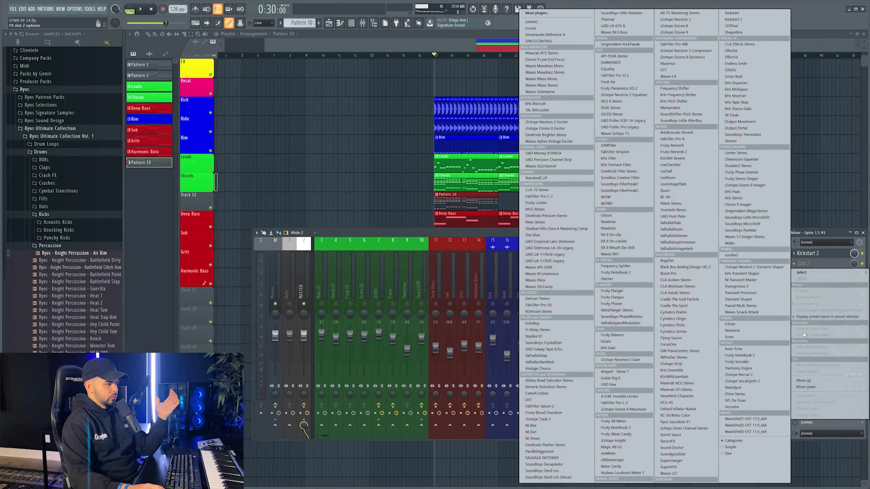
left_click(688, 347)
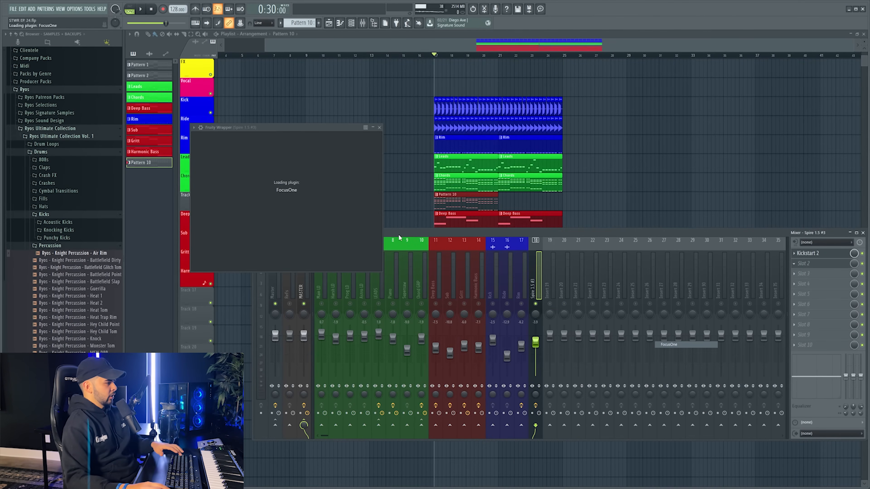
Play the drop to hear FocusOne ahead of Kickstart 2 on the Spire 1.5 #3 mixer track.
key("space")
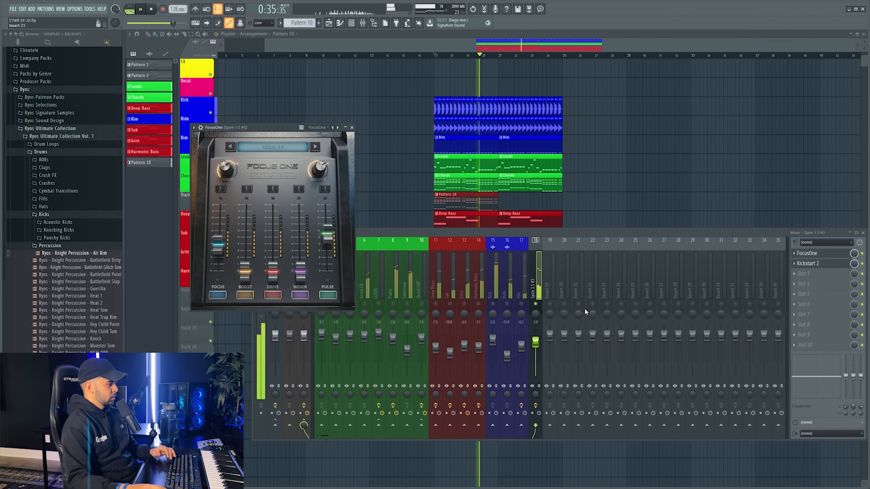
left_click(548, 310)
key("space")
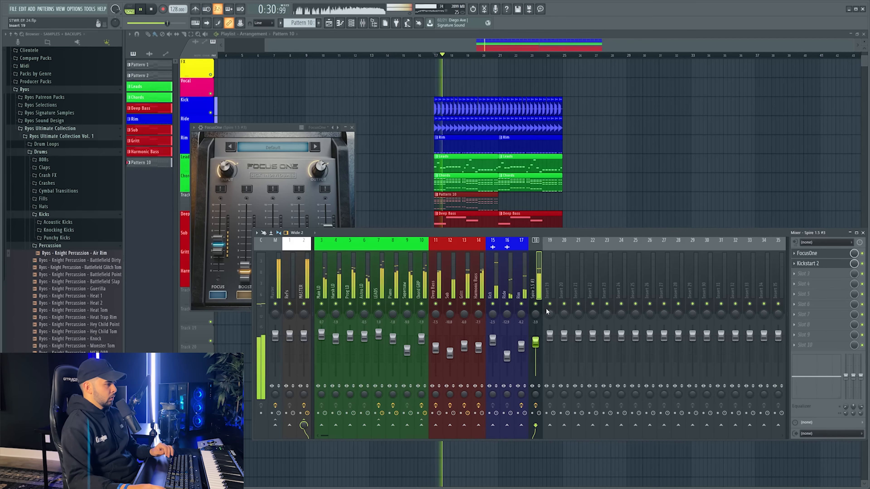
Rename the Spire 1.5 #3 mixer track as Rolling Pad and colour it green.
right_click(541, 278)
left_click(576, 260)
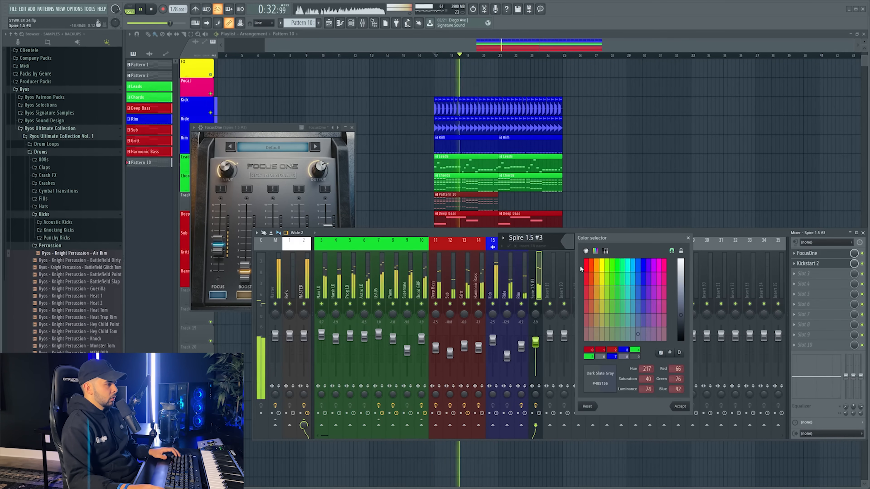
type("Rolling")
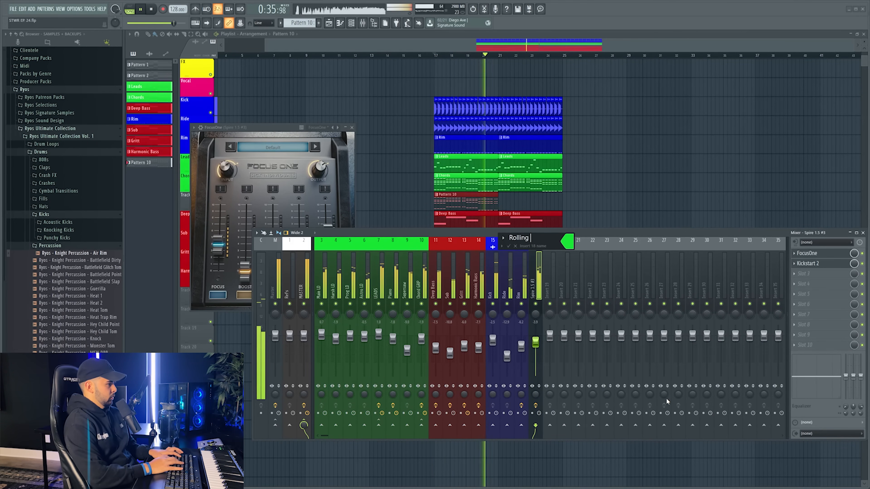
key("Return")
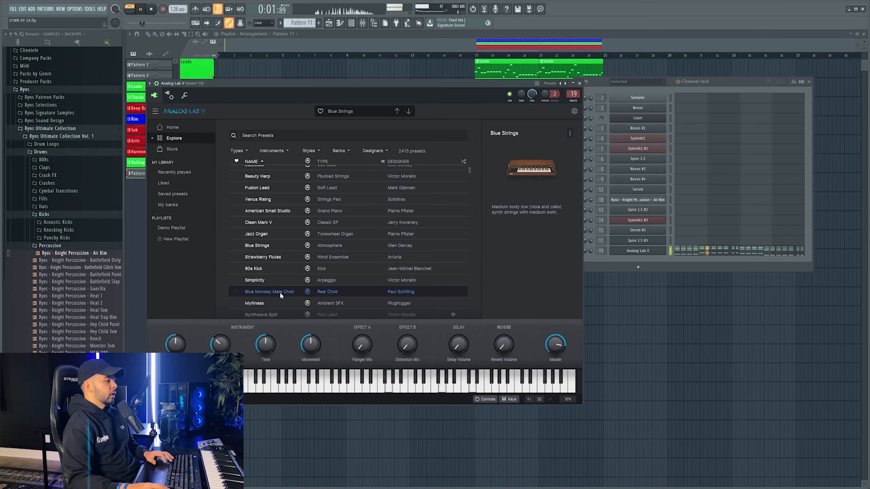
Load the Blue Monday Male Choir preset in Analog Lab V and bring up the mixer.
left_click(280, 292)
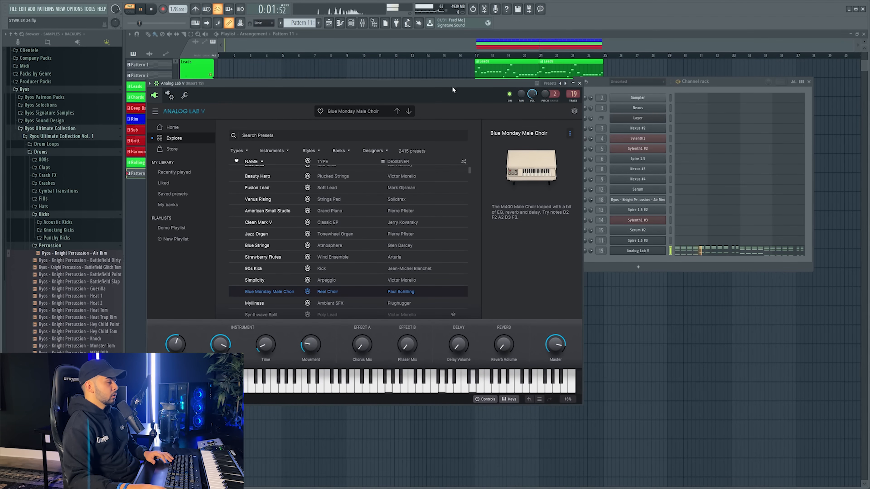
left_click(362, 22)
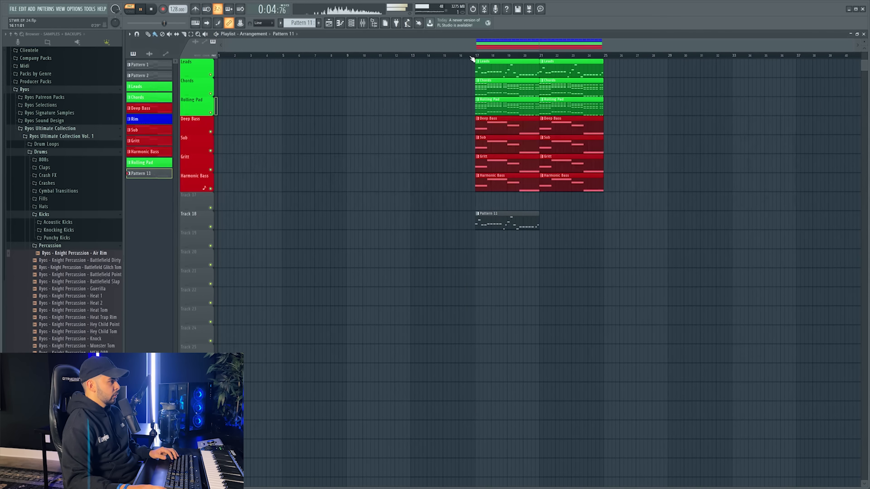
Place Pattern 11's playlist track beneath Leads, name it Choir Layer in green, and apply that name and colour to its pattern clip.
right_click(206, 82)
left_click(216, 82)
left_click(210, 74)
left_click(230, 190)
left_click(324, 238)
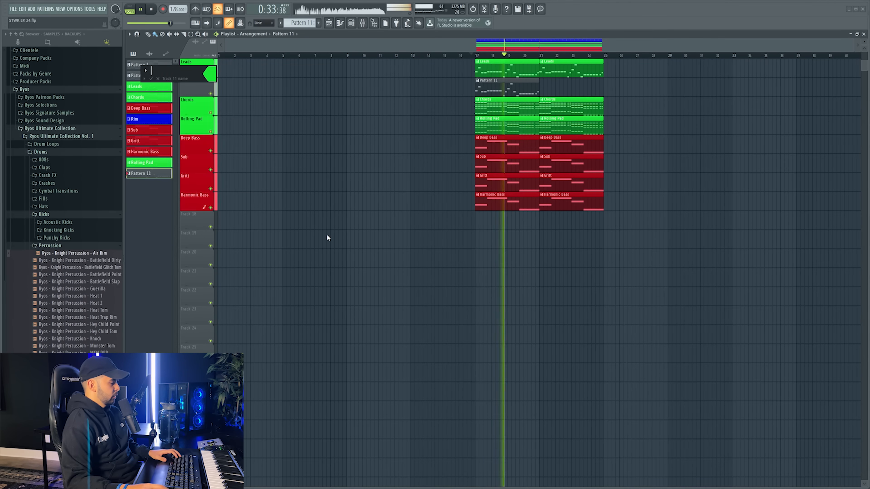
type("Choir Layer")
key("Return")
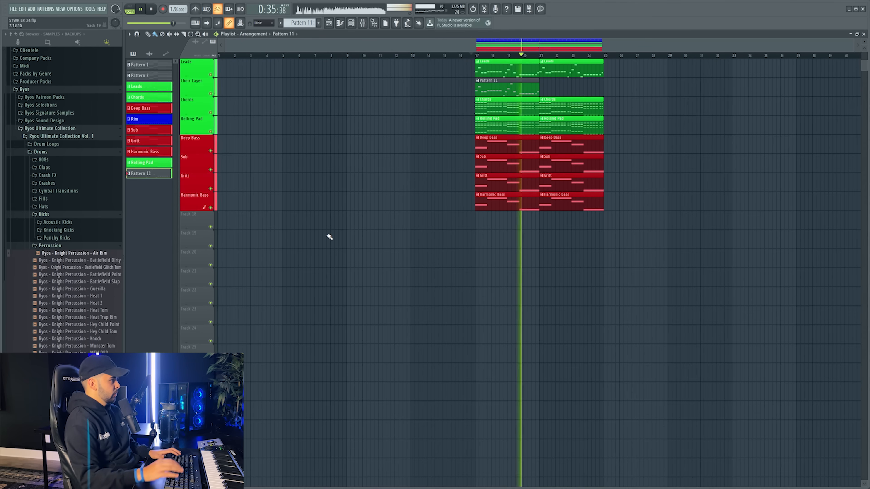
right_click(205, 81)
left_click(221, 107)
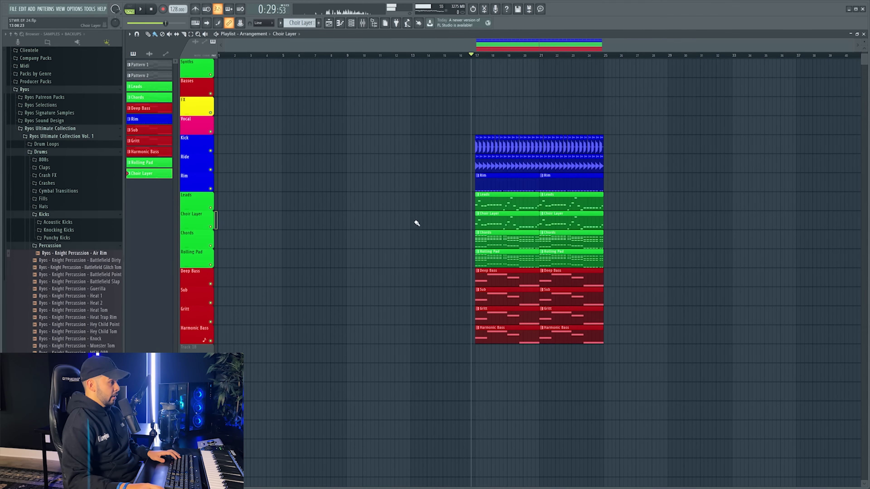
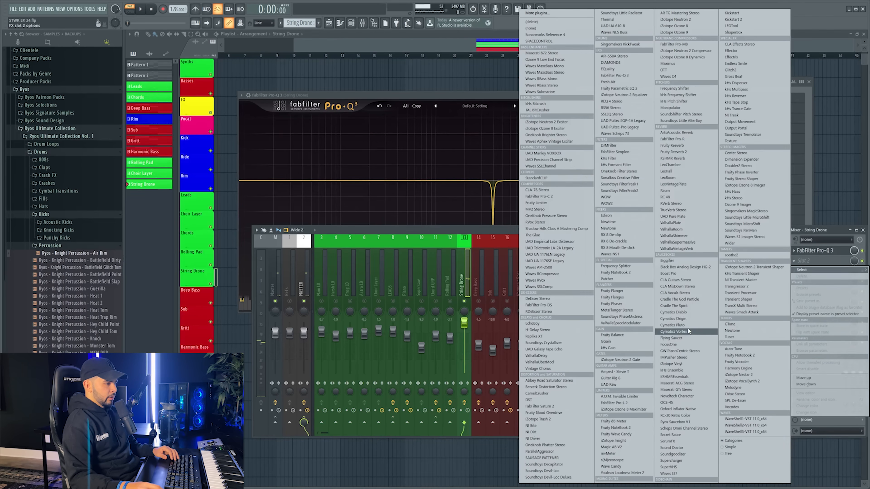
Insert FocusOne after FabFilter Pro-Q 3 on the String Drone mixer track and play the pattern through it.
left_click(681, 345)
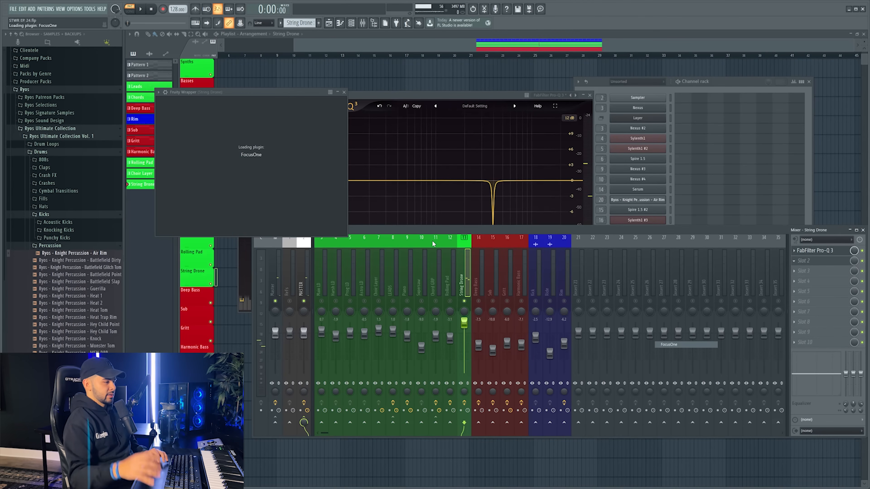
key("space")
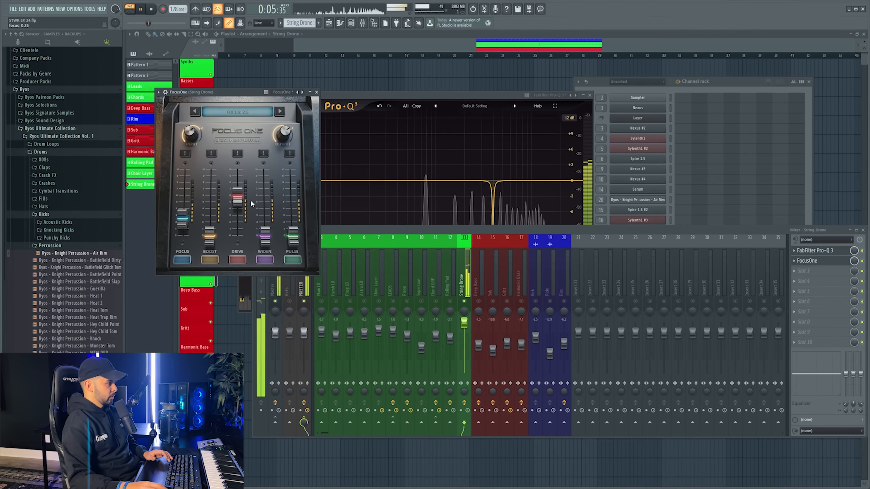
Undo the stray String Drone clip, play the drop from just before bar 17 and lower the String Drone mixer volume slightly.
left_click(399, 55)
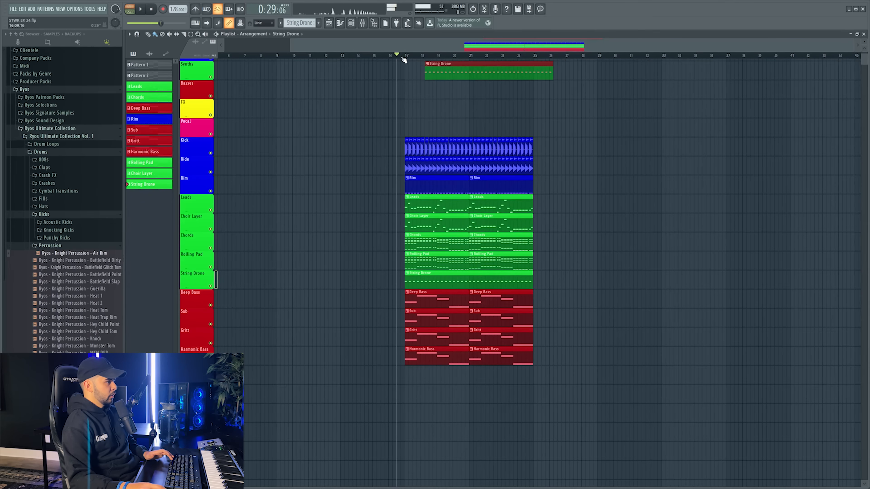
key("ctrl+z")
key("space")
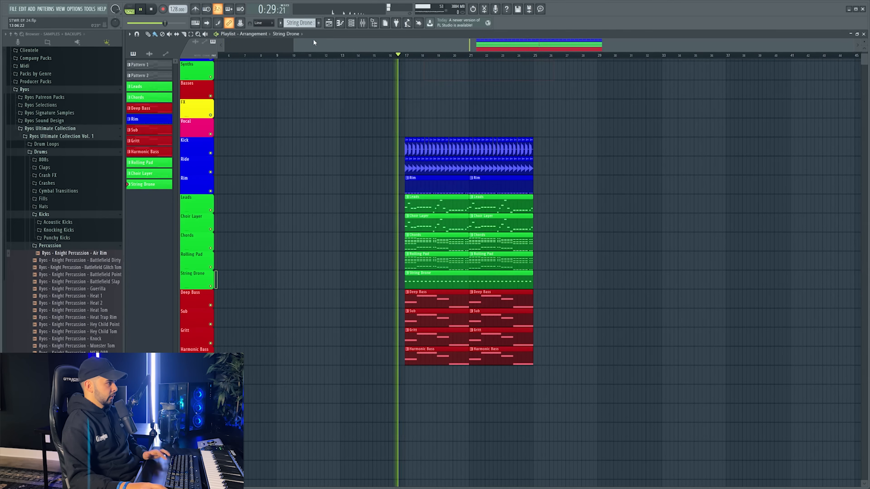
key("F9")
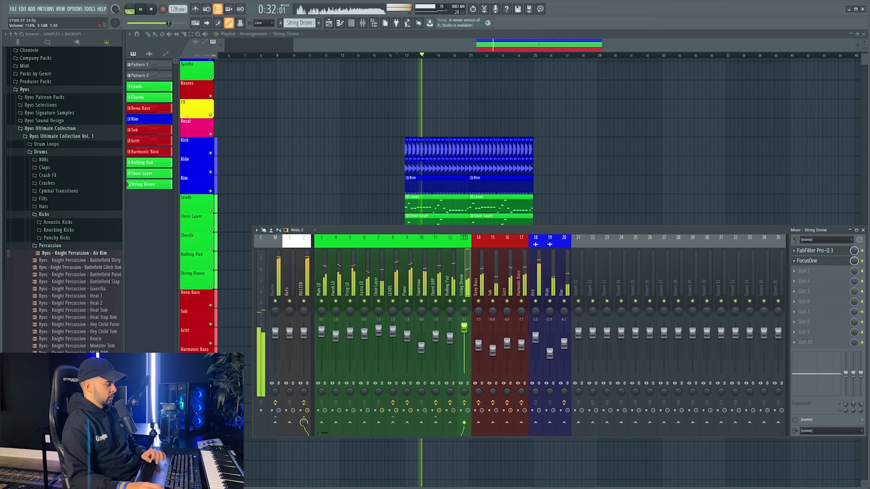
left_click_drag(465, 329, 466, 332)
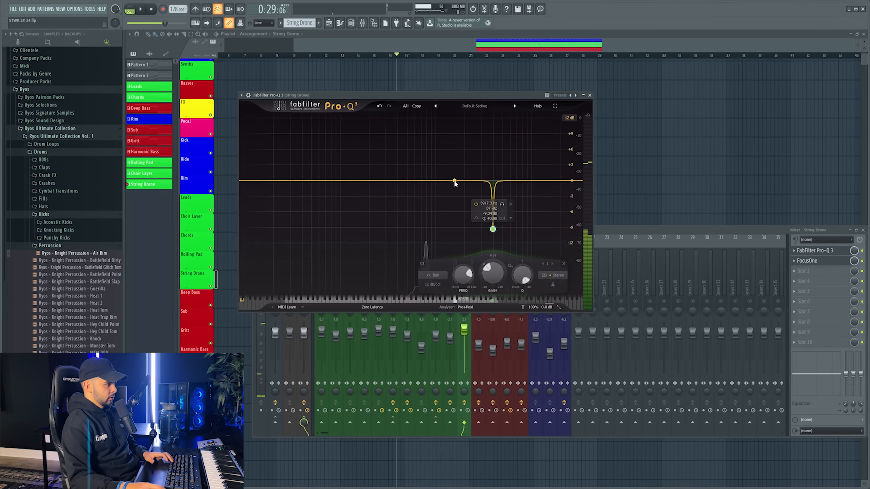
Add a 24 dB/oct low cut at about 450 Hz to String Drone's FabFilter Pro-Q 3 and check it in the drop.
left_click(455, 181)
left_click(391, 275)
left_click(390, 226)
key("space")
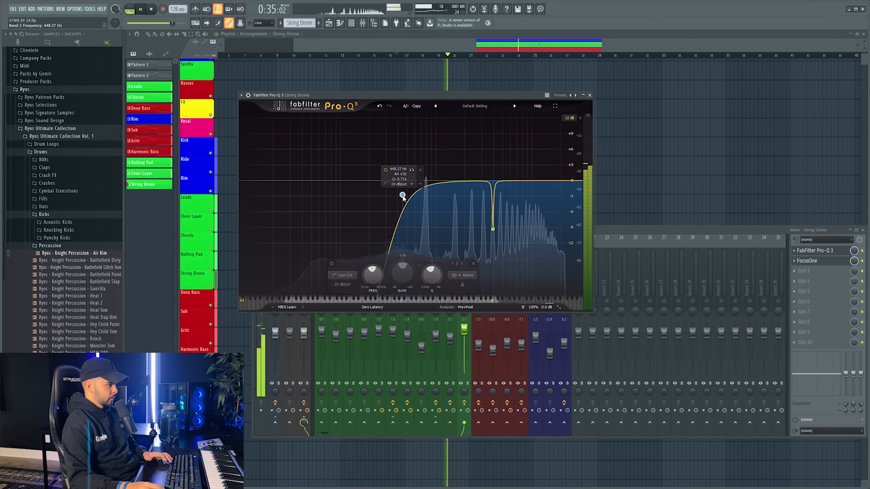
left_click_drag(403, 198, 405, 199)
left_click(633, 228)
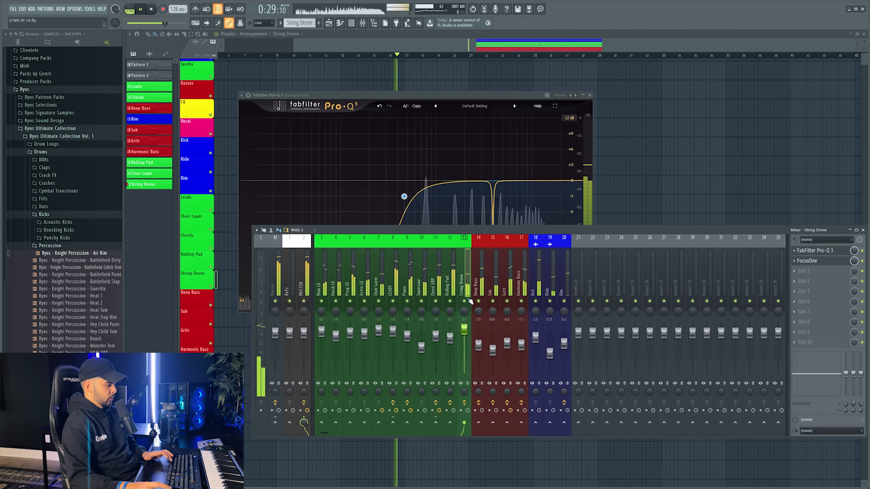
left_click(583, 95)
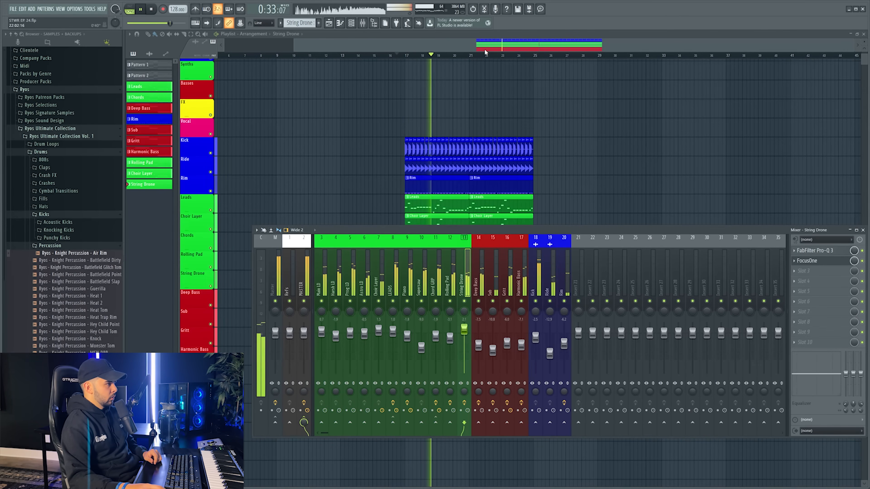
key("F9")
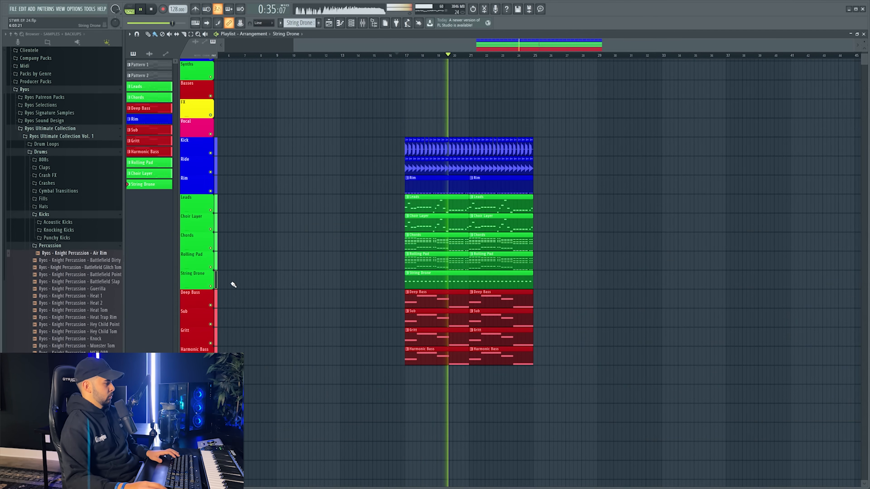
left_click(362, 23)
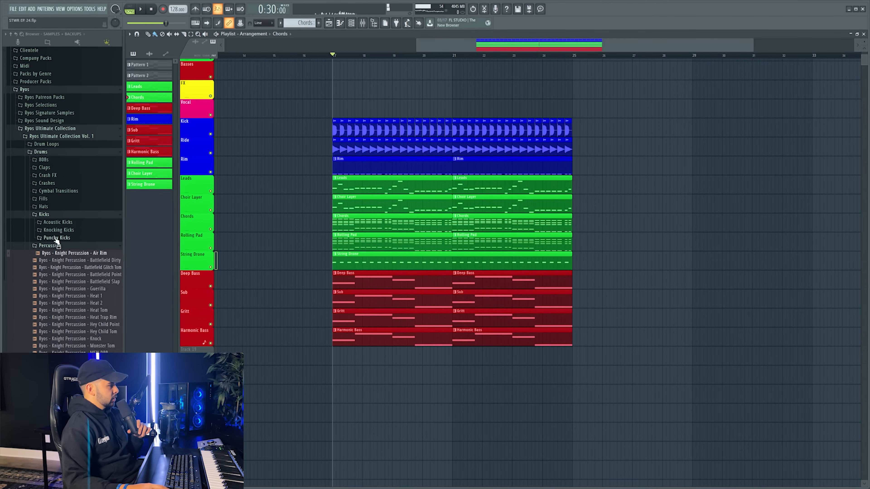
Collapse the Kicks and Percussion sample folders and place the Drop Splash sample at bar 17 on the track below Harmonic Bass.
left_click(45, 217)
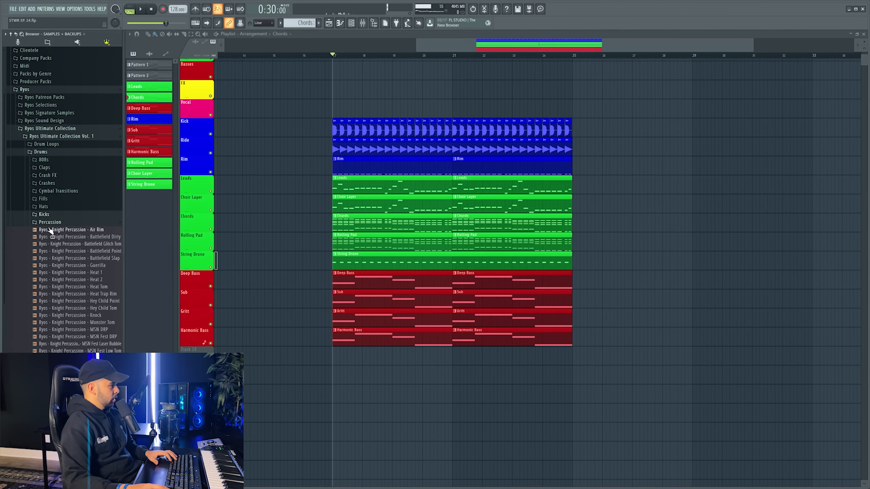
left_click(51, 224)
scroll(333, 237, "up", 2)
scroll(334, 274, "down", 4)
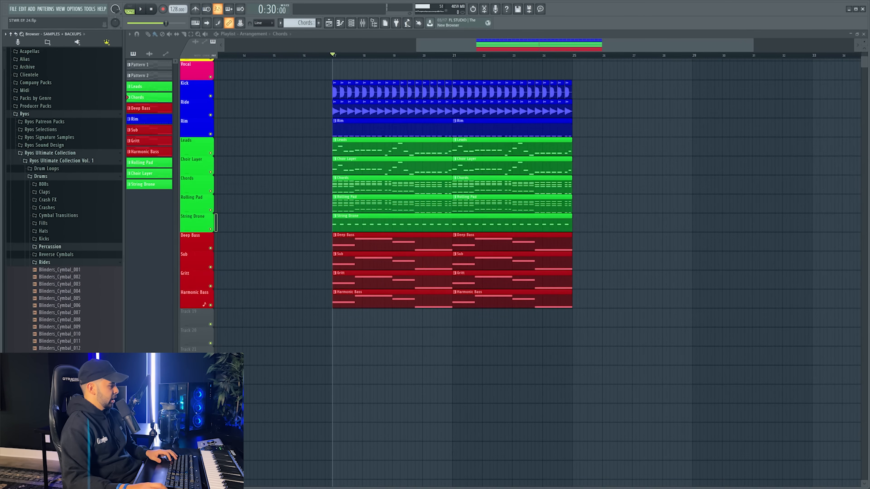
scroll(64, 199, "down", 4)
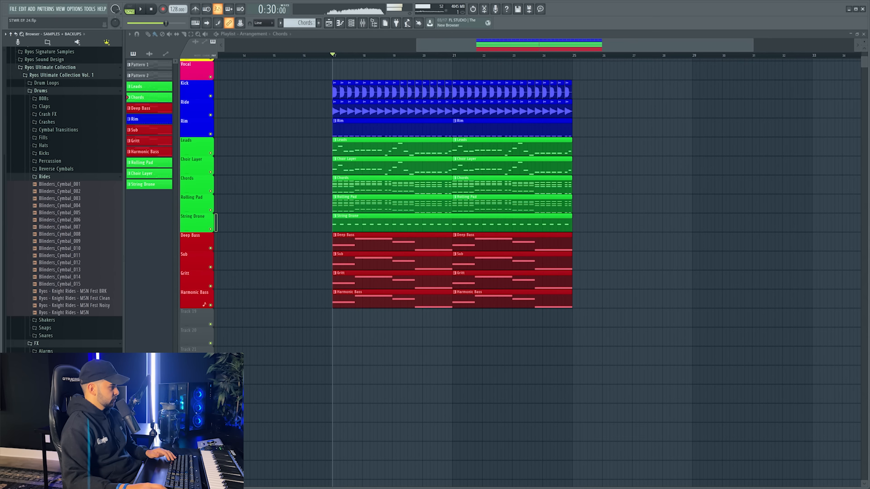
left_click_drag(374, 337, 349, 325)
Audition the Crash FX samples and place Ryos - Knight Crash FX - Hey Child at bar 17 below Drop Splash.
scroll(58, 170, "up", 2)
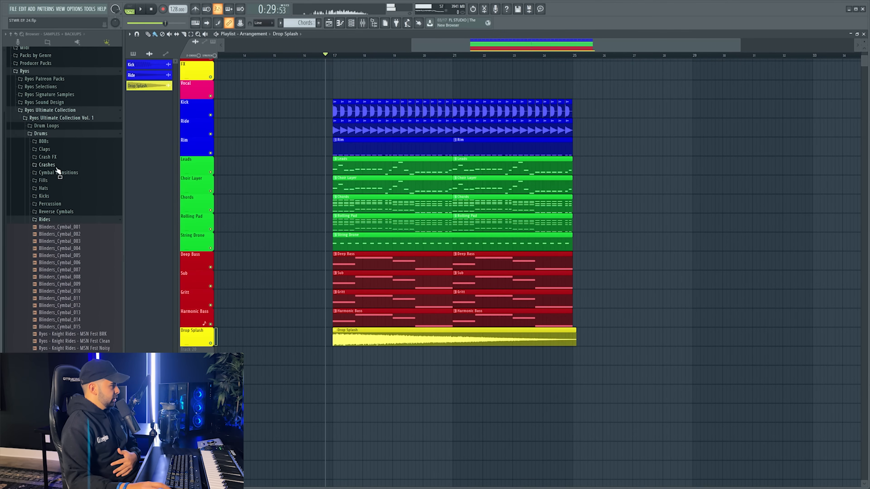
left_click(48, 157)
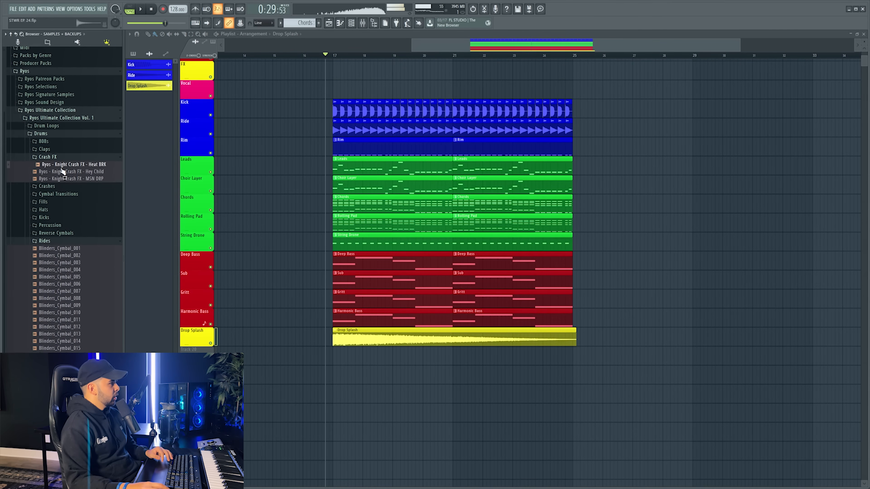
left_click_drag(388, 268, 352, 357)
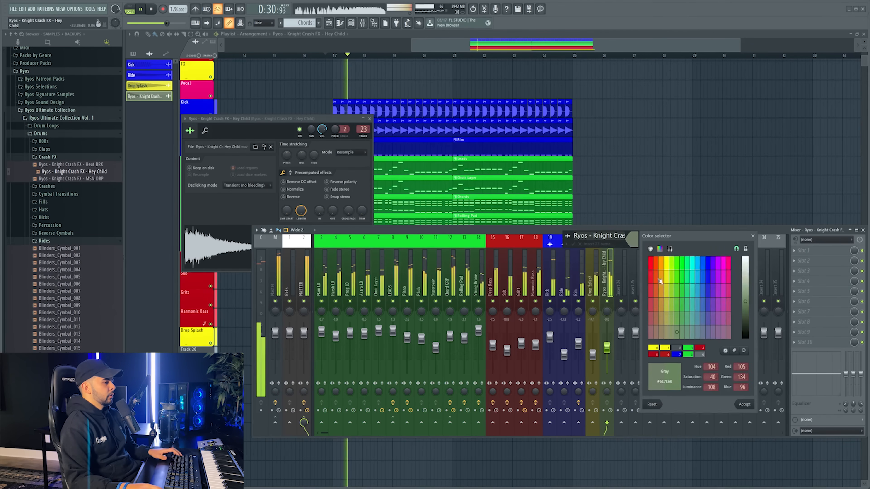
Name the Hey Child crash's mixer track Crash FX, colour it blue, and open the options of its playlist track.
left_click(655, 348)
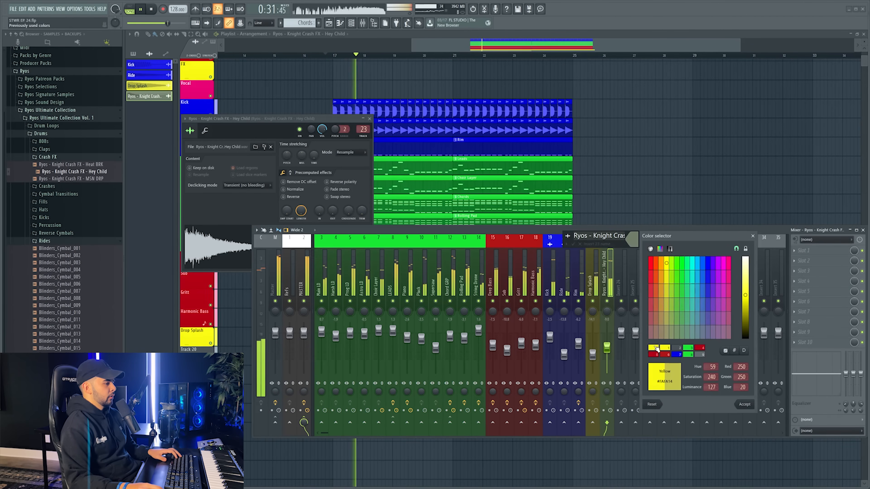
left_click(676, 355)
left_click(741, 405)
type("C")
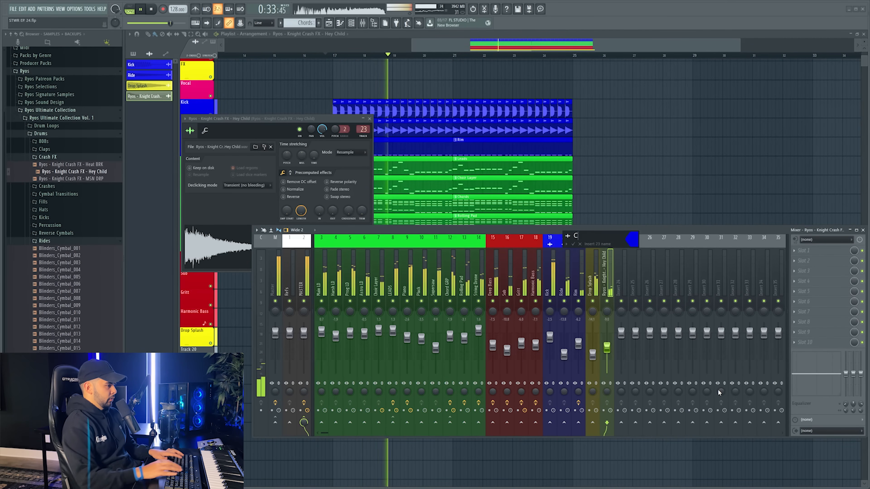
type("arsh FX")
key("Return")
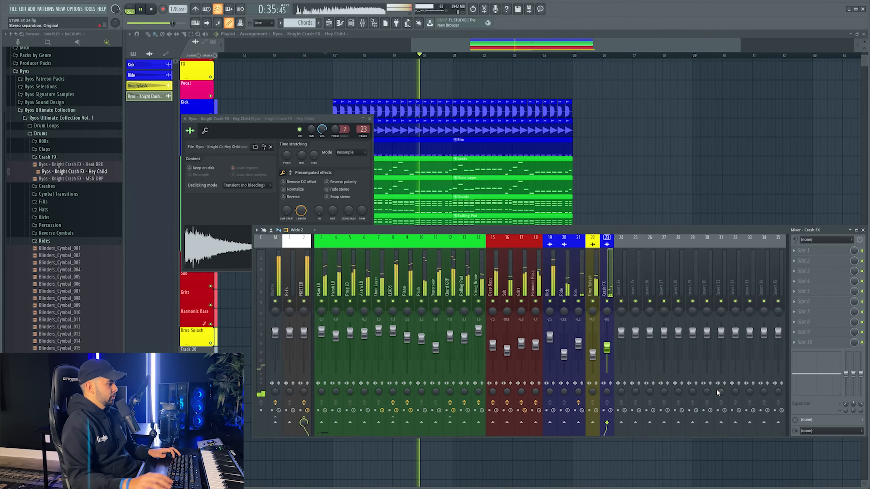
key("F12")
right_click(194, 311)
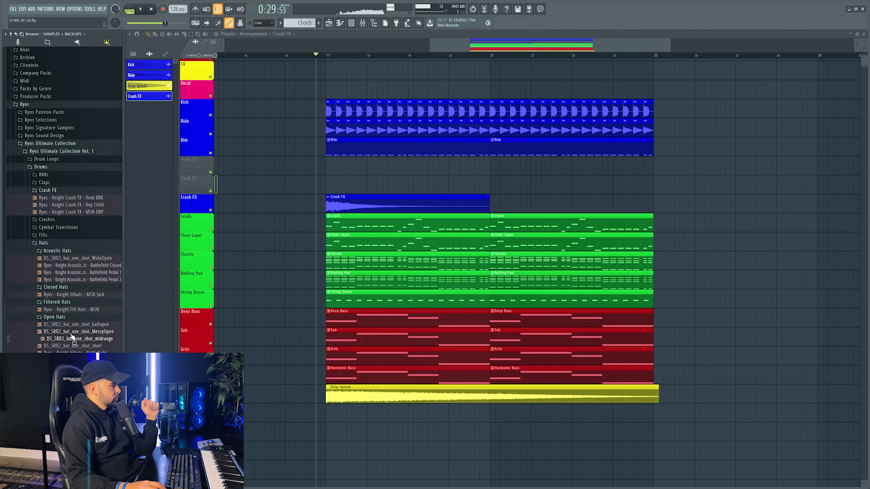
Load DS_SRD2_hat_one_shot_MessyOpen into the Hats pattern's hat channel and draw a short syncopated C5 rhythm in bar 1.
left_click_drag(81, 332, 616, 302)
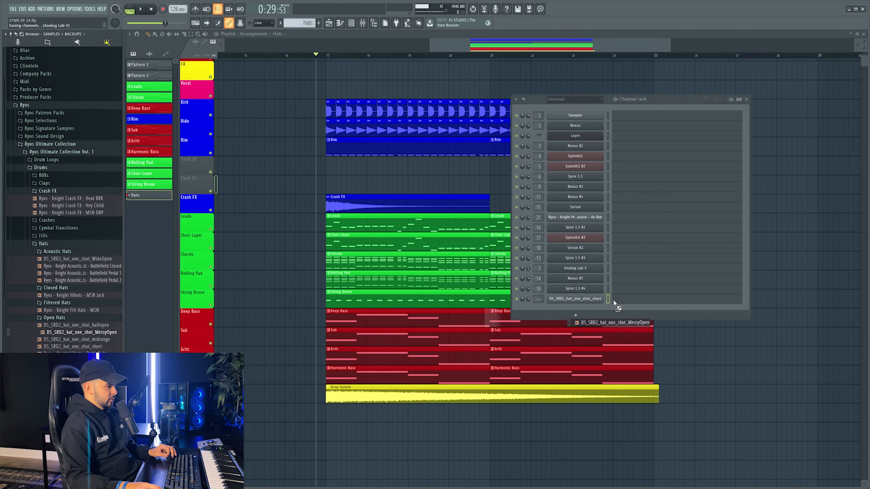
left_click(621, 301)
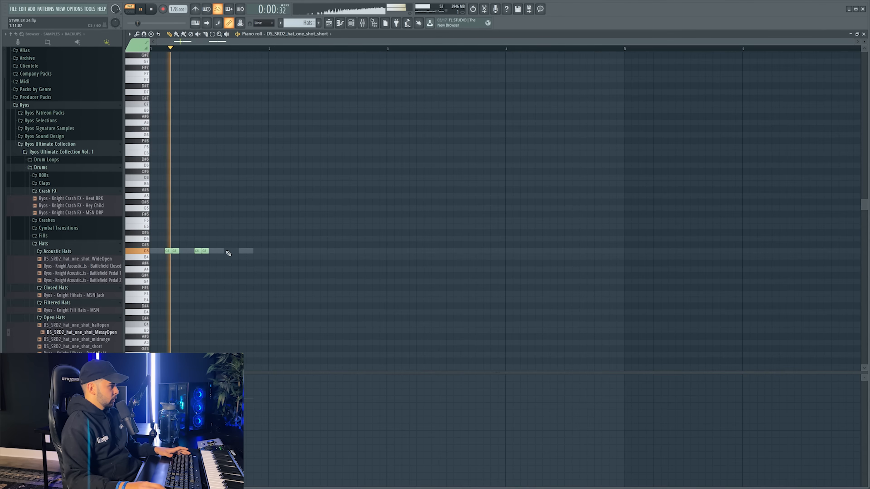
left_click(227, 251)
left_click(241, 250)
key("space")
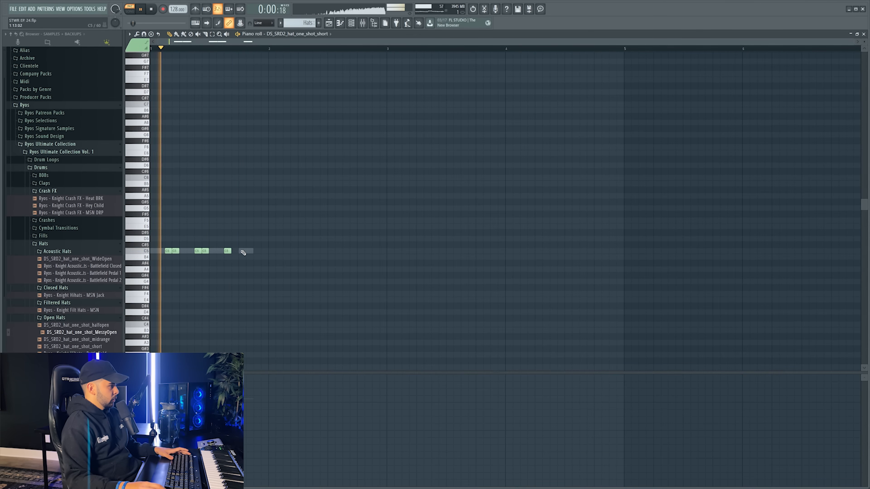
left_click_drag(228, 251, 218, 252)
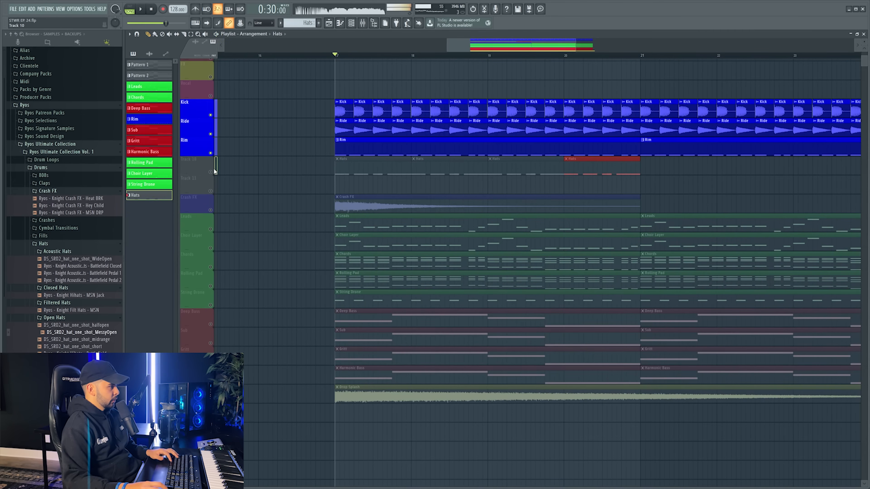
Reopen the Hats pattern's notes and play the hats with the kick, ride and rim.
double_click(400, 166)
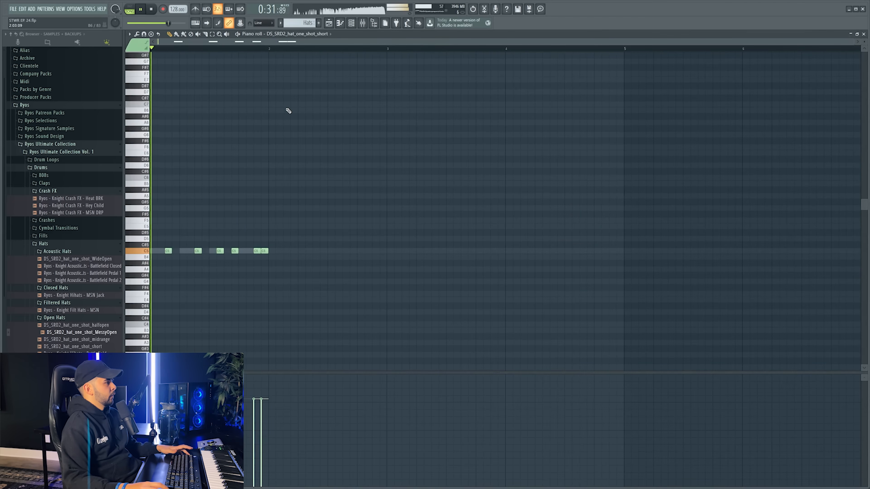
key("F5")
key("F6")
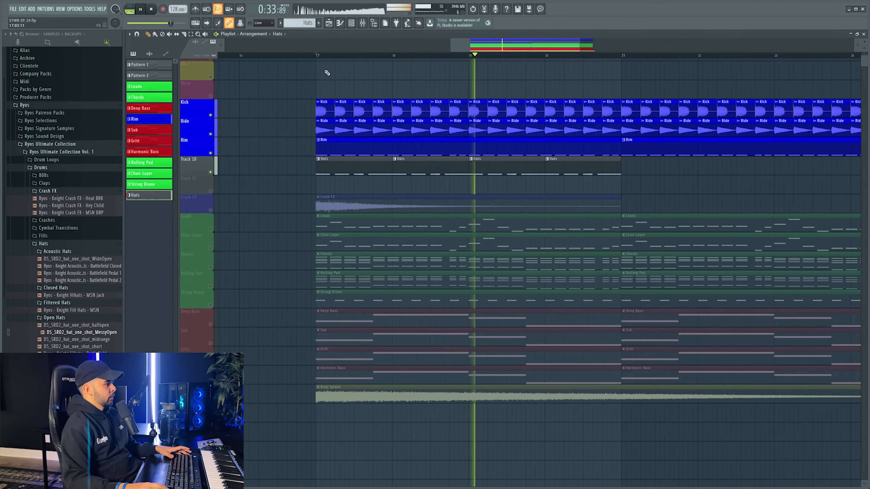
key("space")
Audition the Percussion samples, place Ryos - Knight Percussion - MSN DRP in bar 17 below the hats, and compare with Crash FX toggled.
scroll(64, 314, "down", 10)
left_click(71, 312)
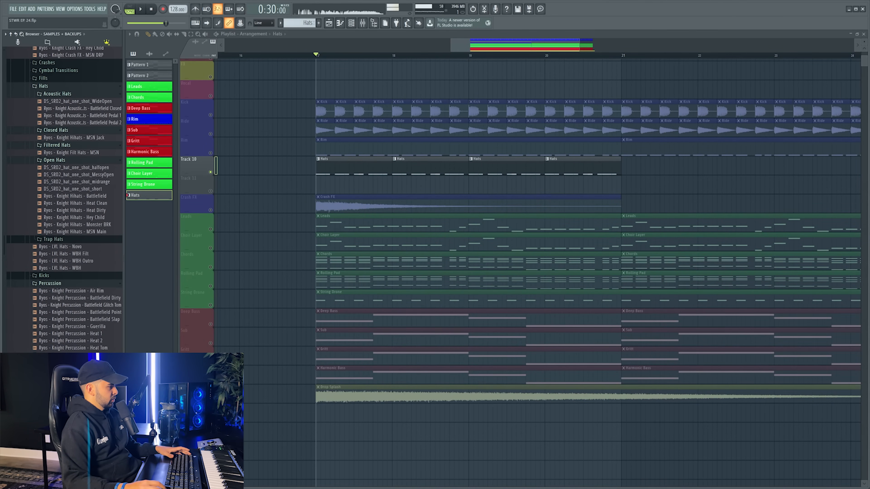
left_click_drag(312, 261, 352, 186)
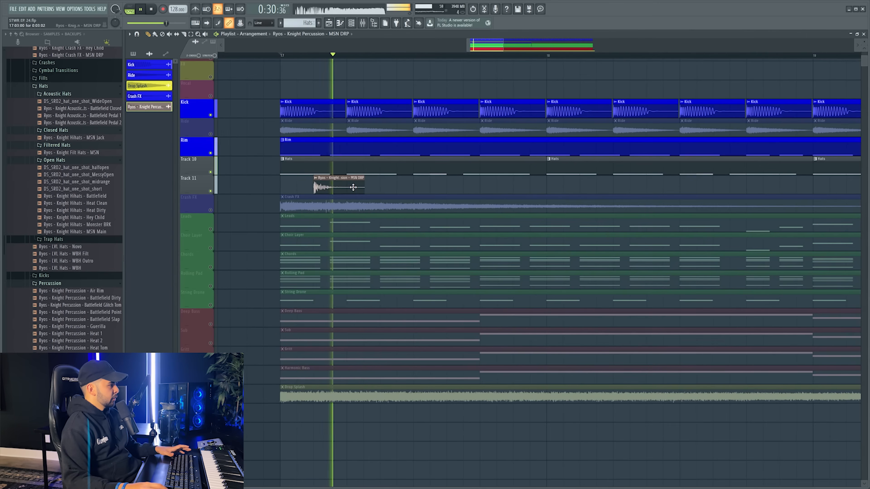
double_click(353, 187)
key("Escape")
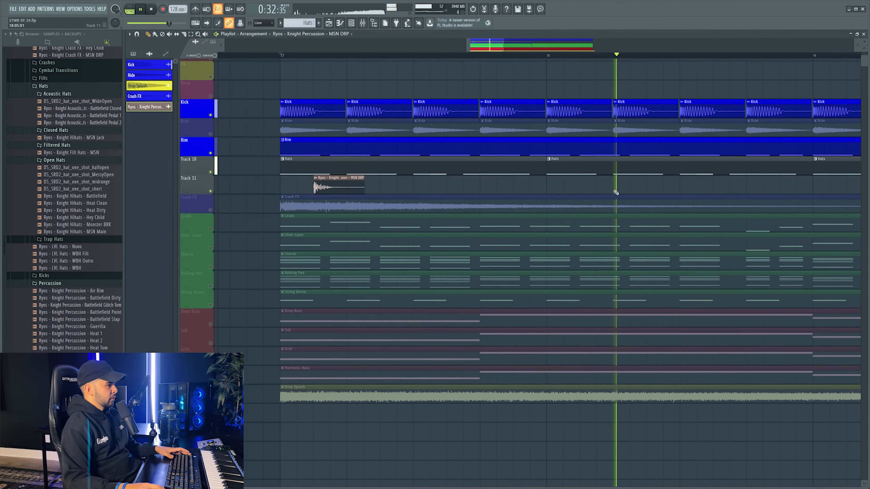
scroll(347, 60, "down", 2)
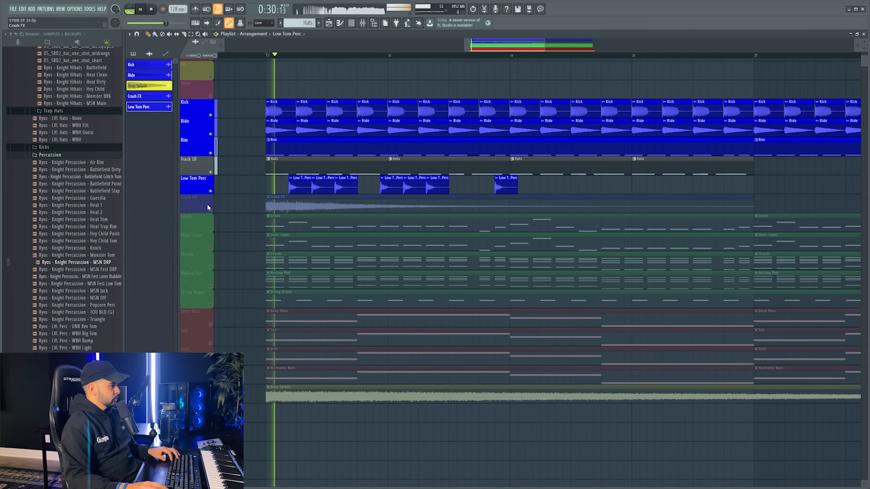
left_click(210, 210)
left_click(211, 210)
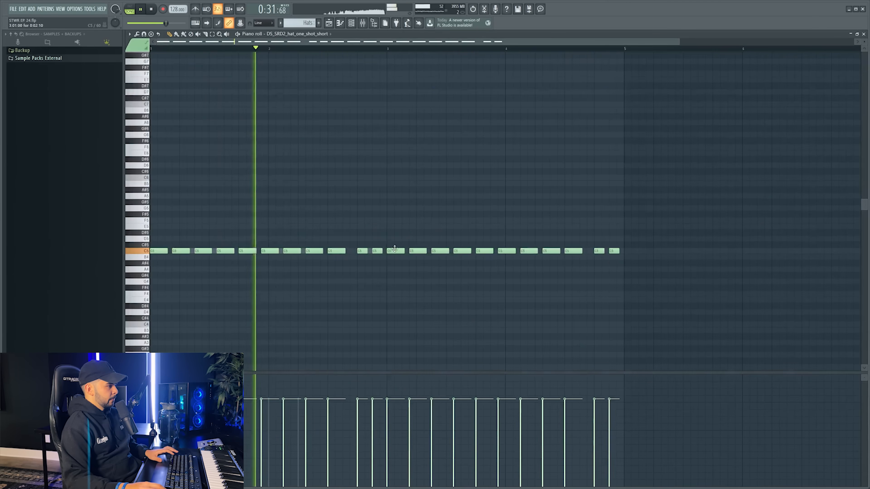
Delete the Hats pattern's notes from bar 3 onward and add a short C5 hit near the end of bar 1.
left_click_drag(395, 248, 743, 264)
key("Delete")
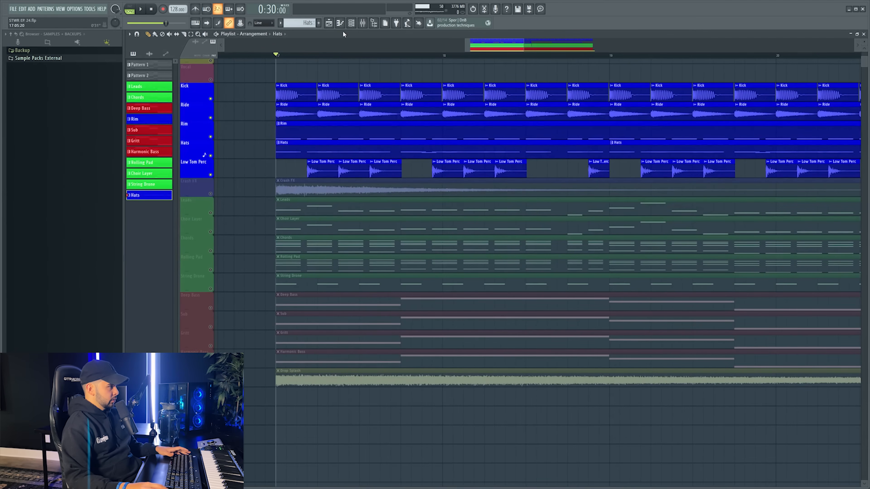
left_click(351, 22)
left_click(633, 297)
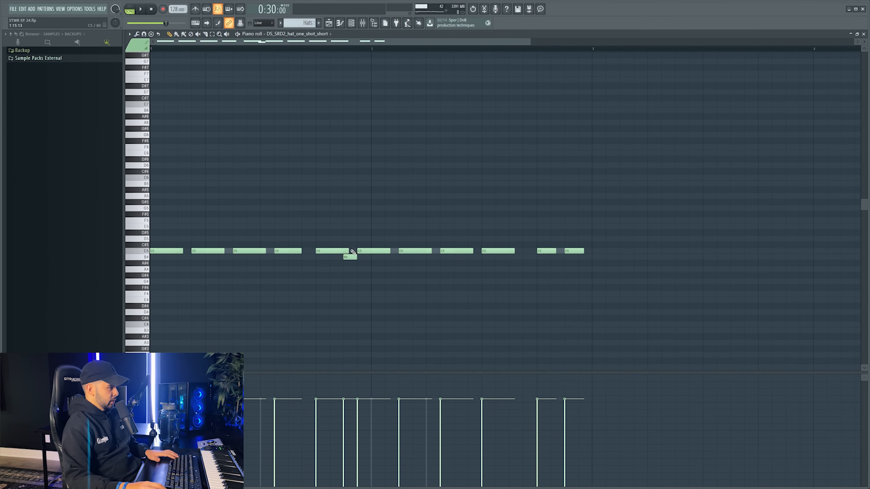
key("space")
left_click_drag(347, 252, 348, 251)
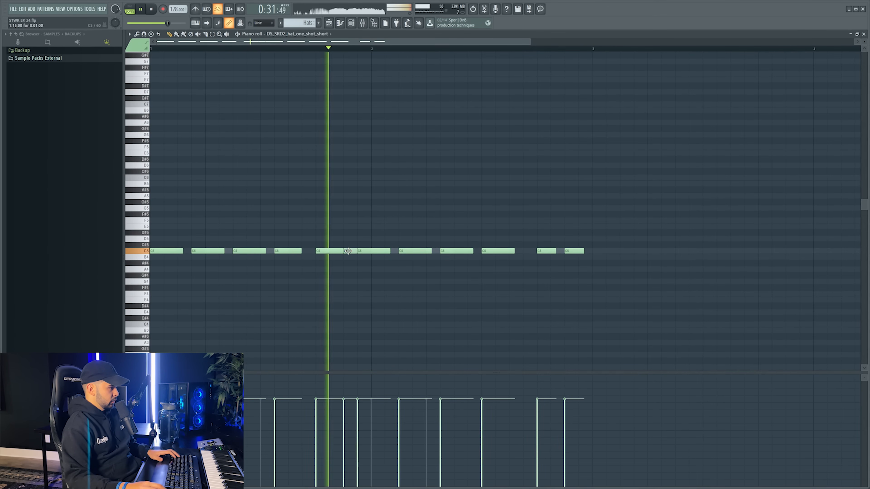
key("space")
key("F5")
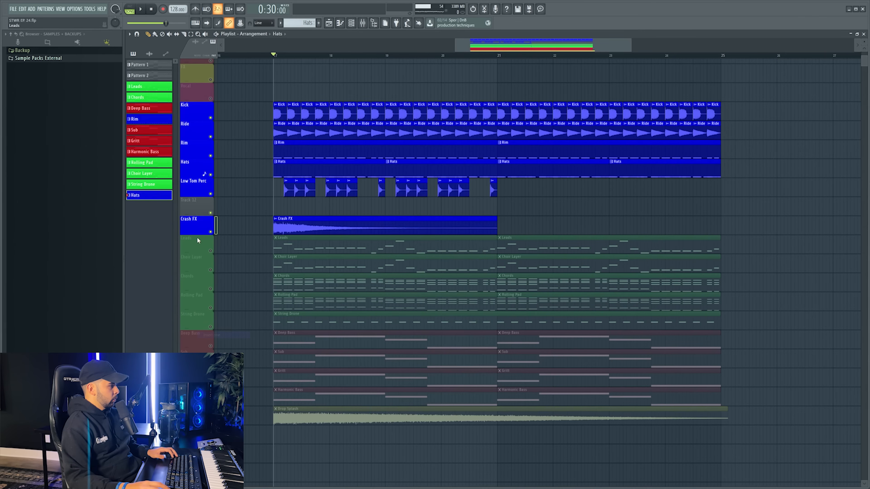
Place the Jan 2023 Prog Clap at bar 18 below Crash FX and the Dec 2022 Progger Clap on the track beneath it.
scroll(197, 227, "up", 1)
right_click(197, 227)
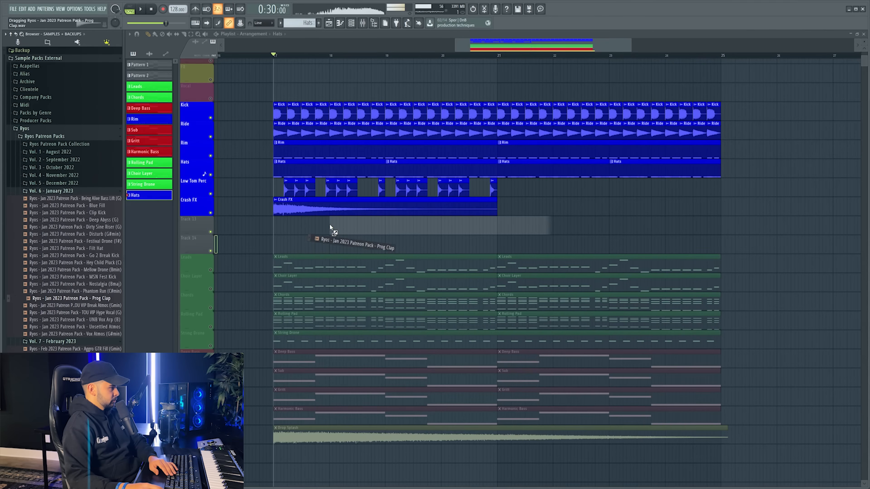
left_click_drag(330, 227, 330, 226)
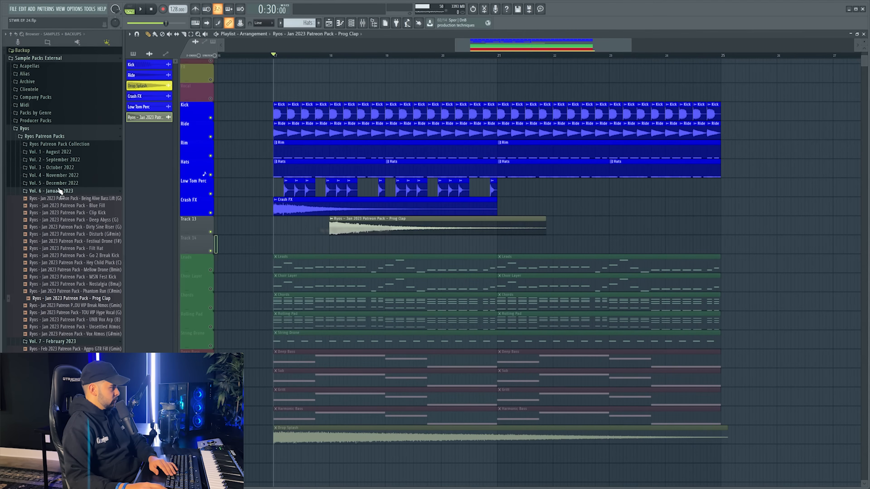
left_click(73, 304)
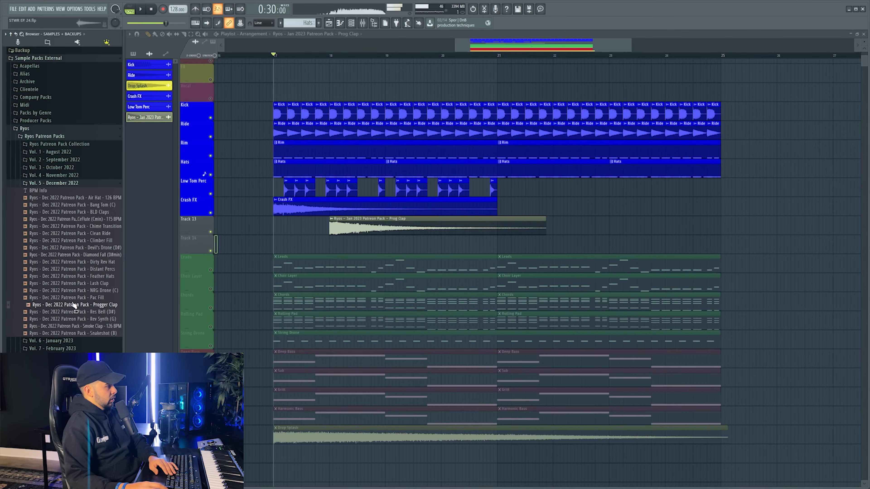
left_click_drag(72, 304, 353, 248)
Insert a track between the two claps, place Dirty Rev Hat on it leading into bar 18, and play the drums.
right_click(193, 236)
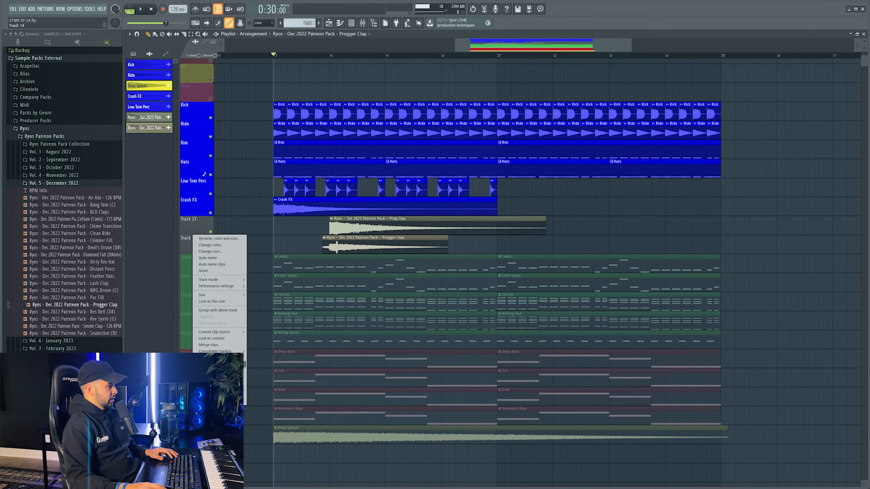
left_click(213, 373)
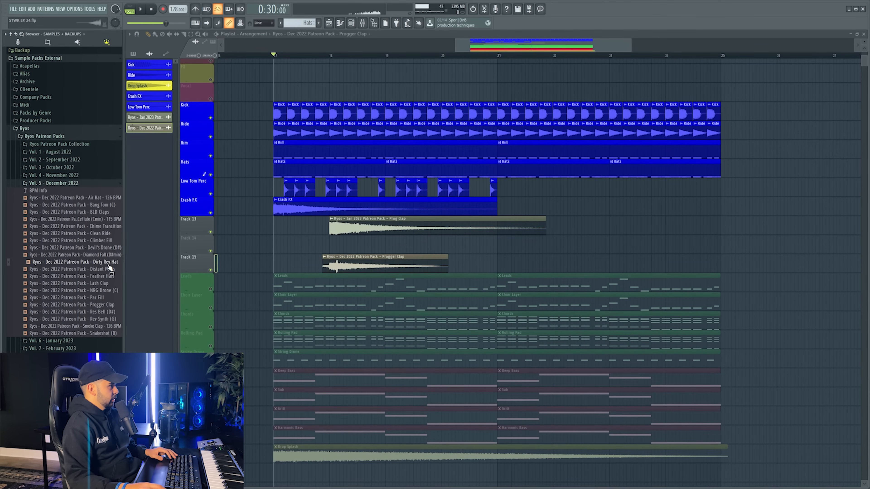
left_click_drag(318, 249, 326, 247)
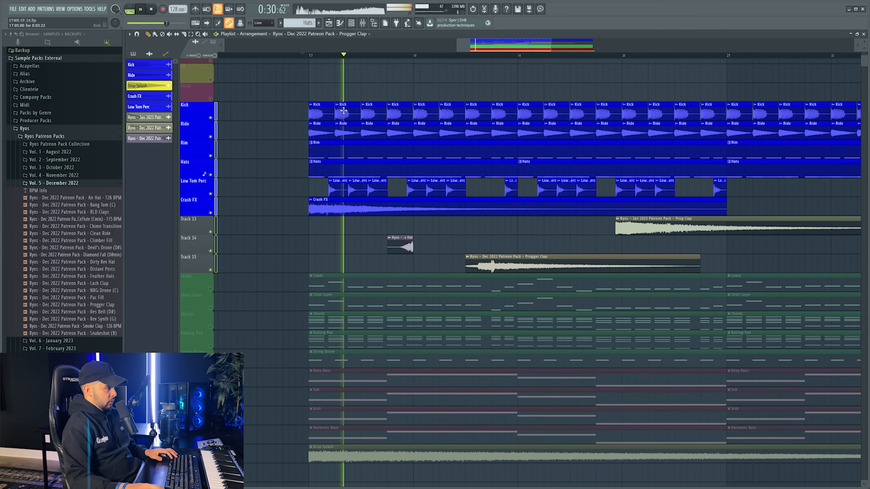
scroll(435, 237, "down", 3)
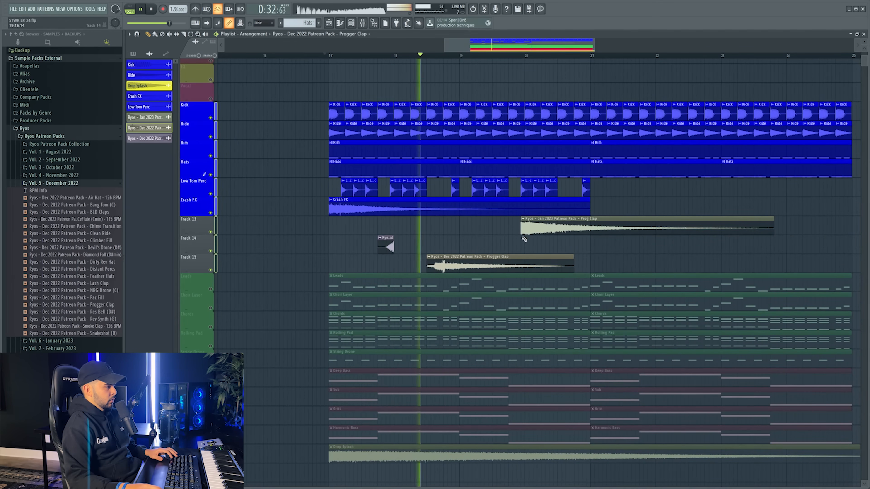
key("space")
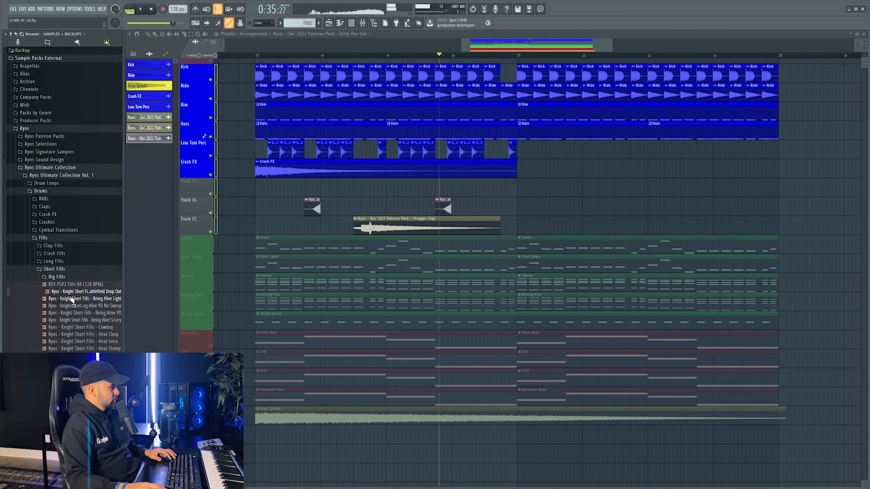
Audition the Big Fills samples and use Ryos - Knight Short Fills - Being Alive PD as the fill leading into bar 21.
scroll(72, 297, "down", 2)
left_click(78, 255)
scroll(79, 255, "down", 2)
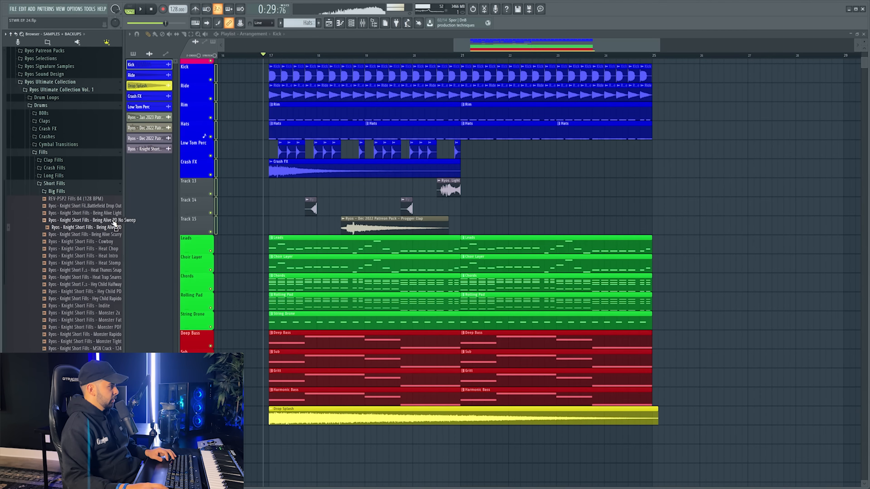
left_click_drag(504, 222, 420, 188)
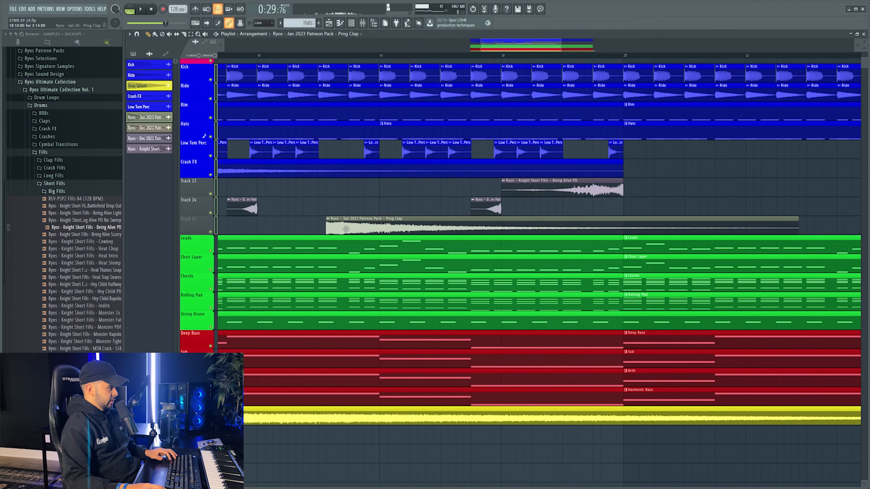
Shift the Prog Clap on Track 15 one step later in bar 18 and check its timing in playback.
left_click(313, 61)
key("space")
left_click_drag(359, 226, 367, 225)
left_click(319, 55)
key("space")
scroll(356, 147, "up", 2)
right_click(354, 95)
key("space")
Open the Prog Clap's settings, create an automation clip for its Kickstart 2 mix level, and move that clip to the track beneath it.
double_click(384, 264)
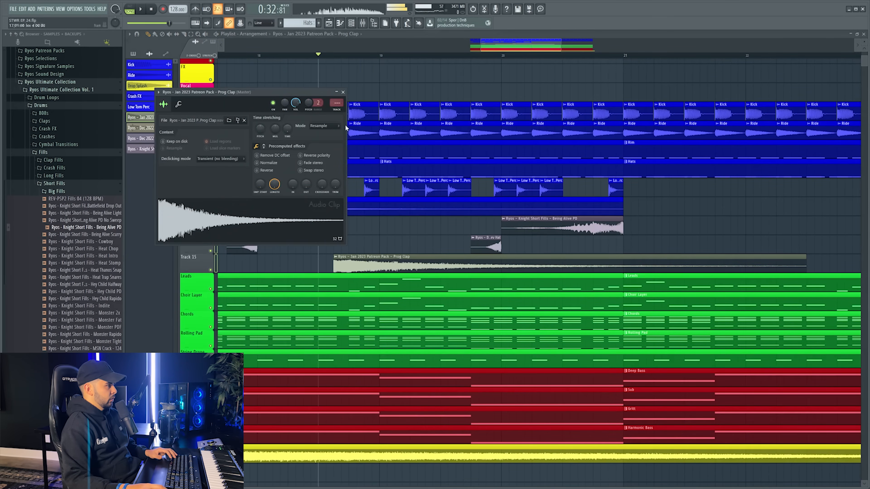
right_click(855, 250)
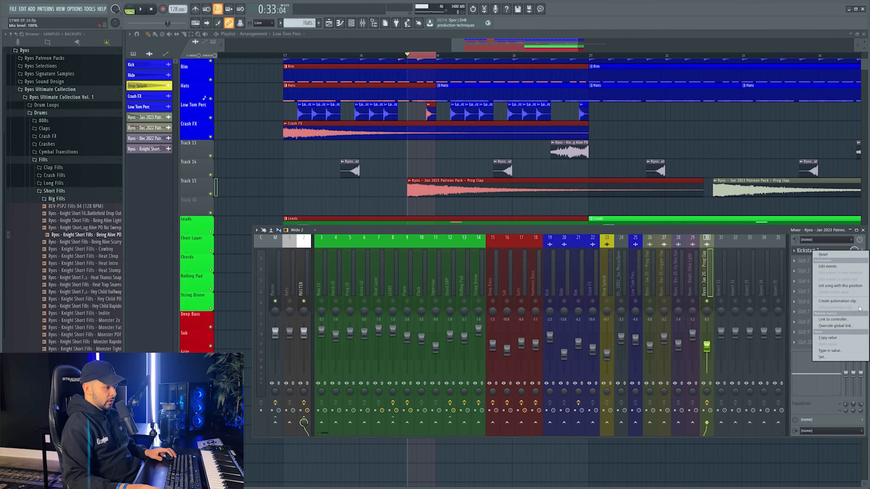
left_click(856, 301)
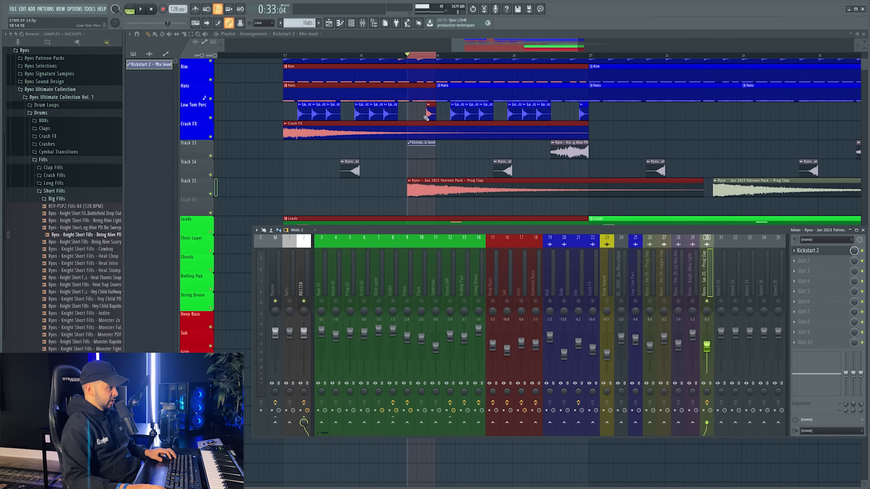
left_click_drag(422, 144, 426, 205)
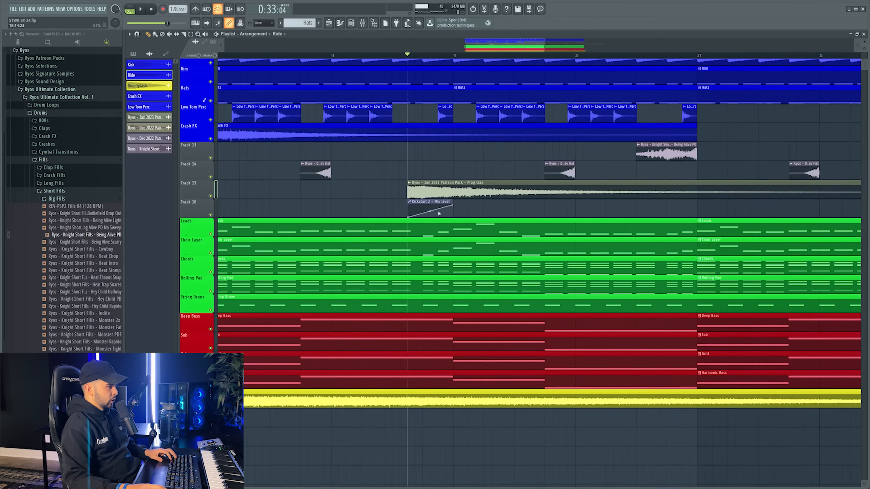
Copy the Kickstart 2 mix level automation beneath the second Prog Clap and check the drop in playback and the mixer.
key("space")
scroll(408, 219, "down", 5)
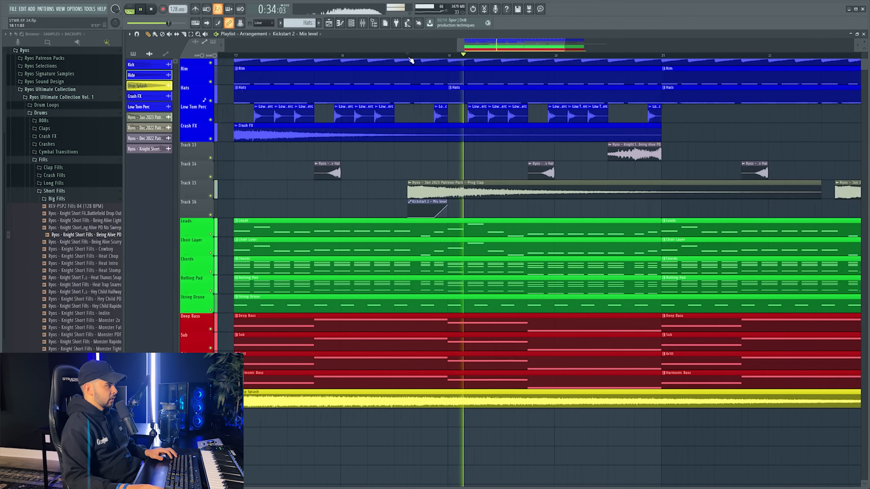
key("space")
left_click(457, 187)
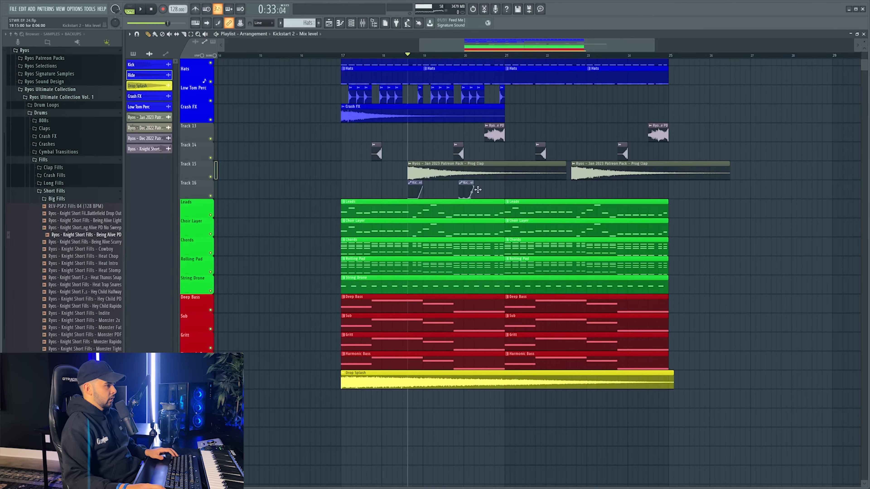
key("space")
key("F9")
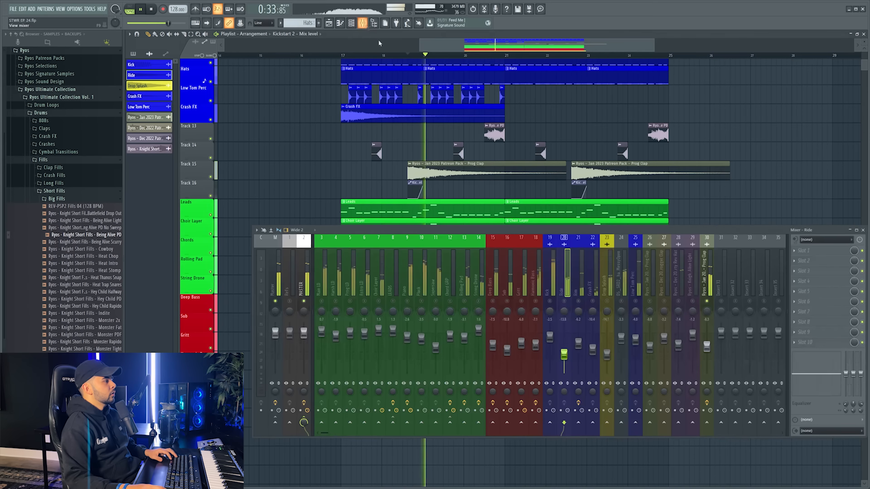
key("space")
key("space")
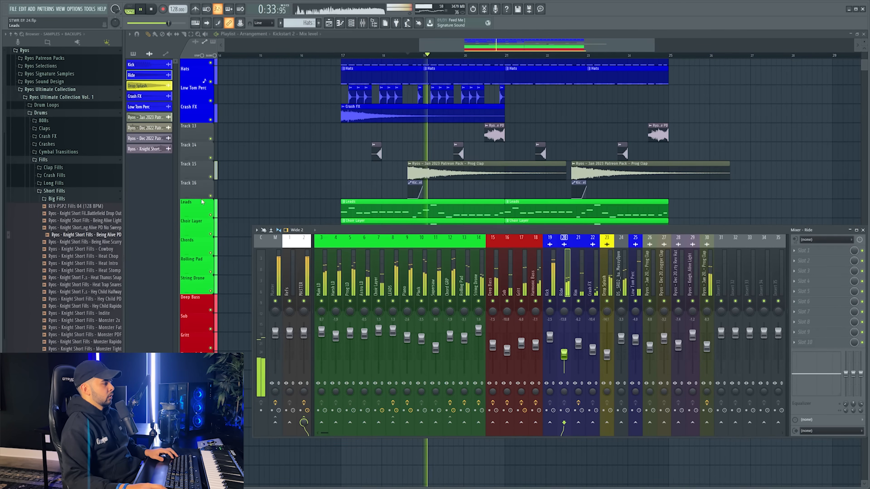
key("F9")
Group the Kickstart 2 automation track with the Prog Clap track above it and colour the Prog Clap track blue.
right_click(201, 182)
left_click(224, 255)
right_click(197, 161)
left_click(216, 169)
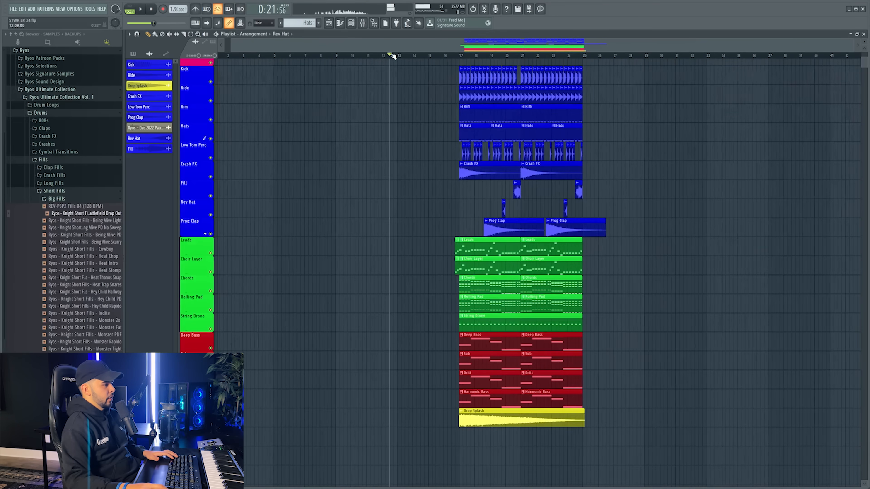
Create an automation clip for Kickstart 2's mix level on the LEADS mixer track and stretch it above Leads to bar 25.
left_click(365, 26)
left_click(448, 281)
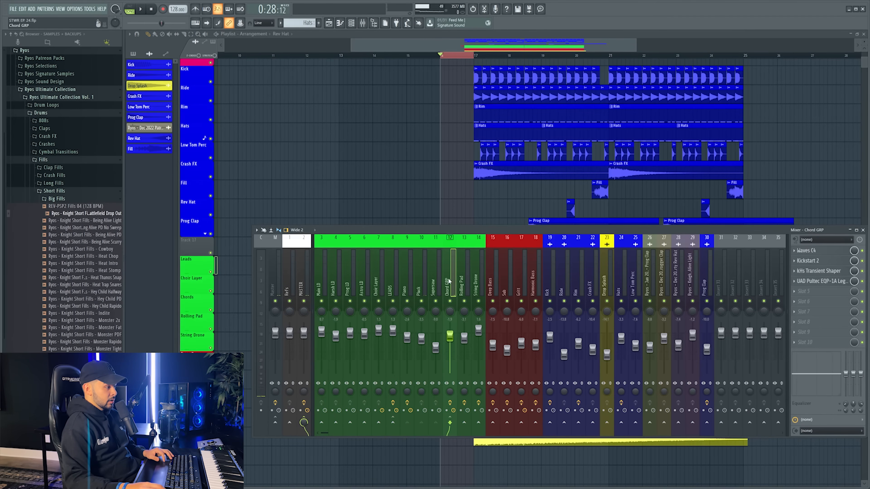
left_click(391, 281)
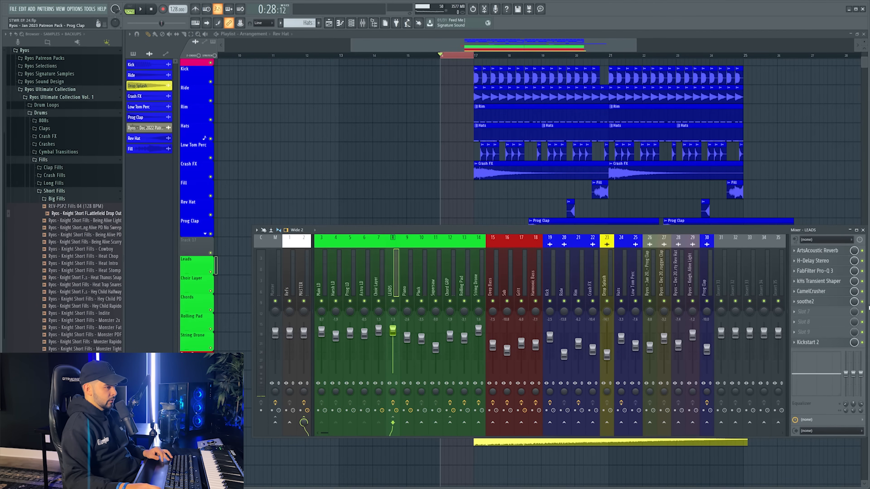
right_click(854, 343)
left_click(842, 396)
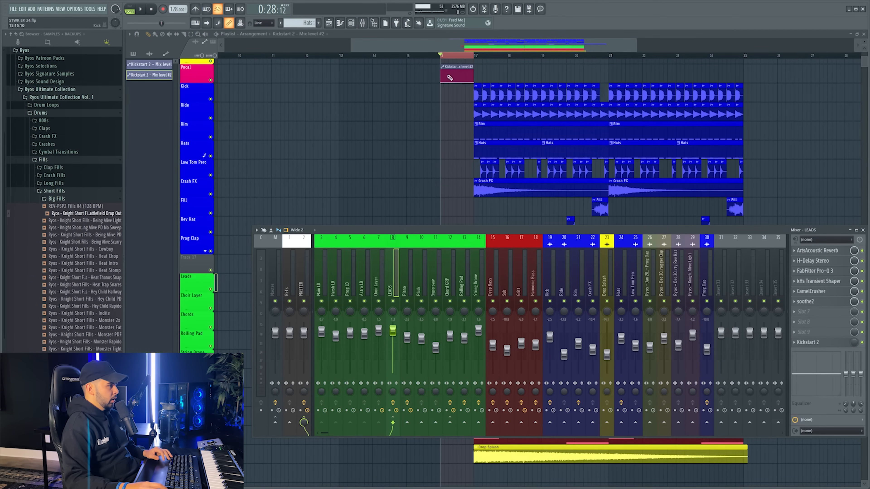
left_click_drag(450, 70, 435, 240)
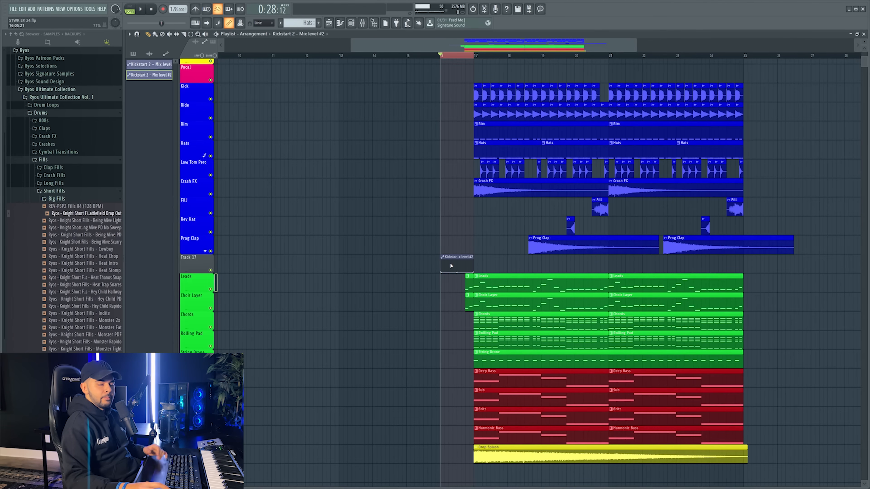
left_click_drag(474, 256, 778, 269)
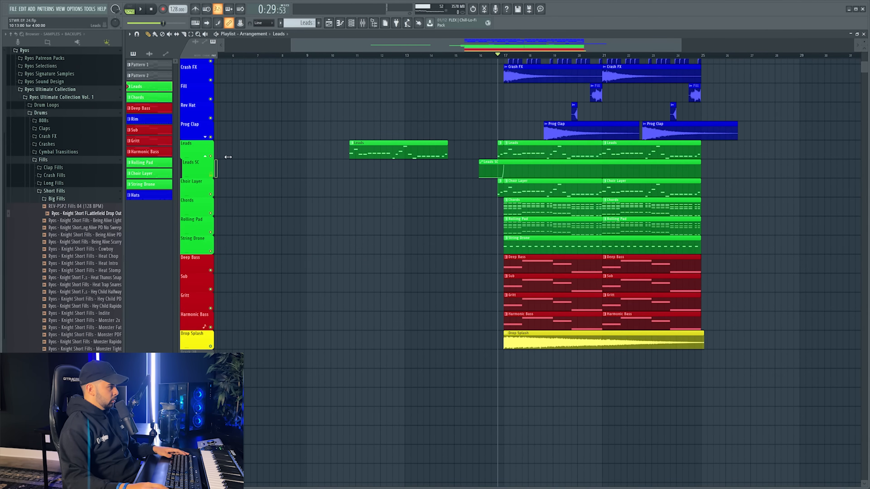
Move the separate Leads clip to bar 9, audition it looped over bars 9 to 12, and open its pattern.
left_click_drag(307, 56, 396, 73)
key("space")
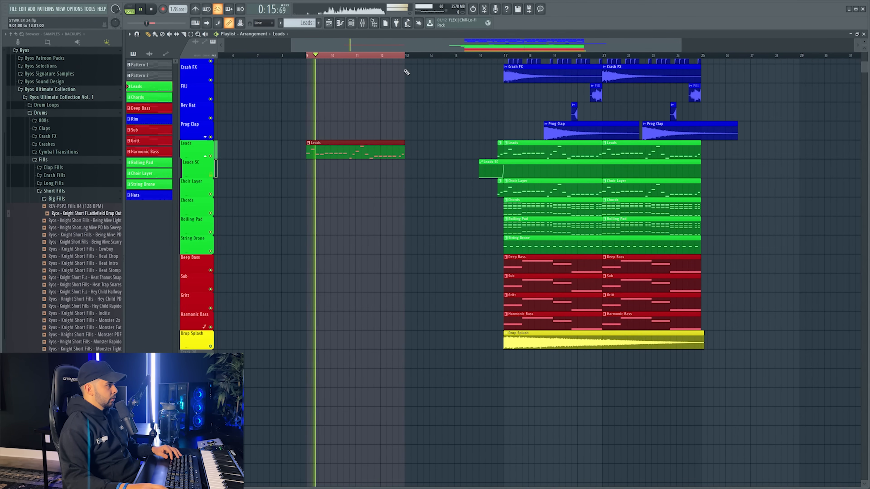
left_click(356, 161)
right_click(356, 163)
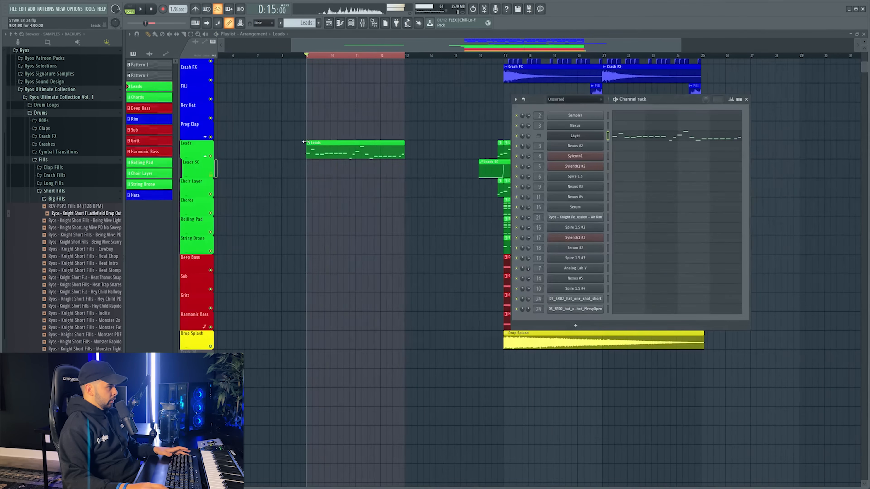
left_click(309, 142)
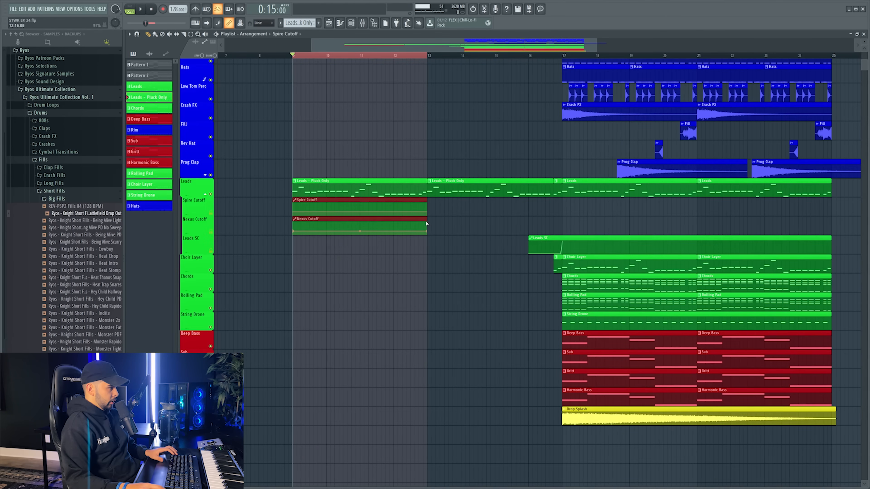
Extend the Spire Cutoff and Nexus Cutoff automation to bar 17 and curve both upwards from bar 13.
left_click_drag(427, 223, 559, 229)
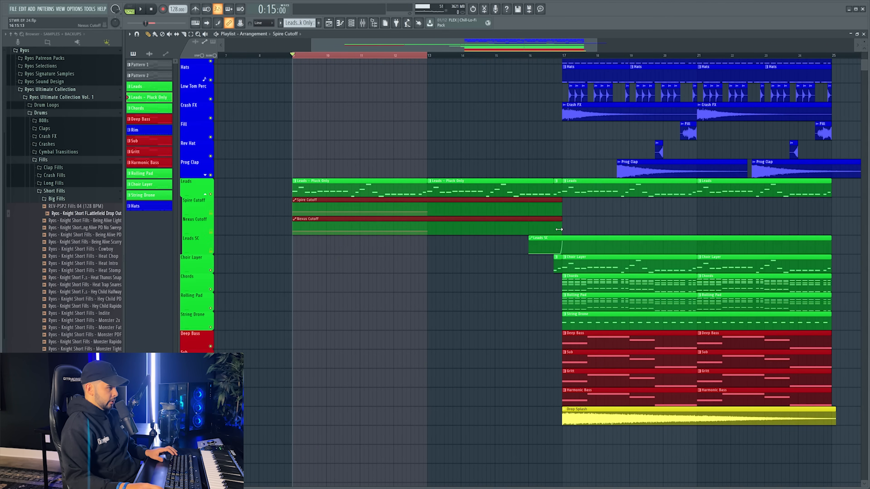
left_click_drag(864, 41, 864, 51)
scroll(563, 160, "down", 5)
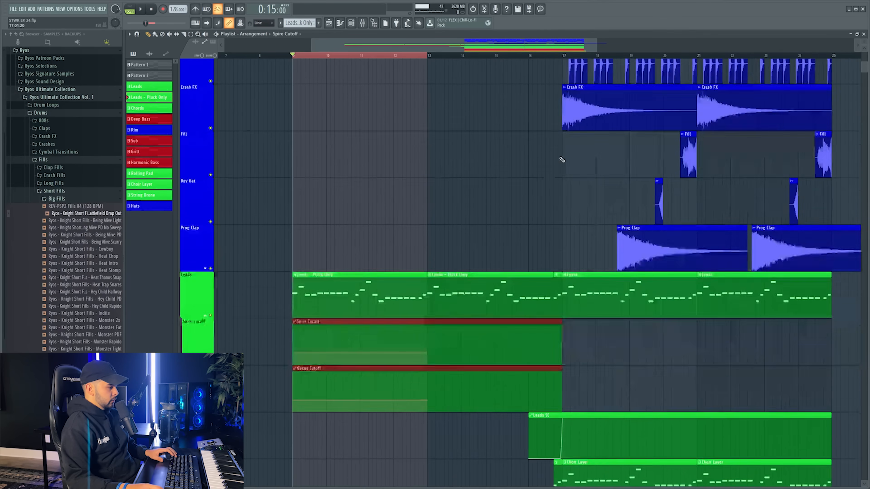
left_click(500, 187)
right_click(499, 188)
left_click(560, 290)
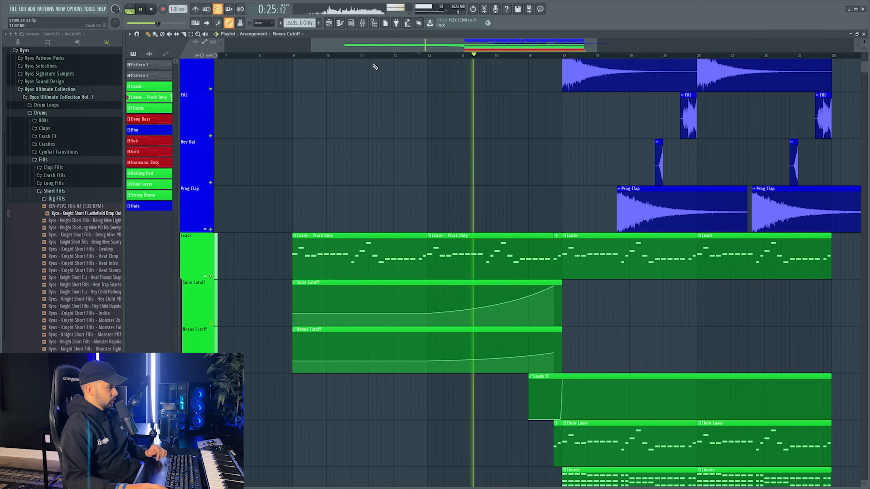
Duplicate the drum, synth, bass and Drop Splash clips from bars 17 to 24 into bars 25 to 32.
scroll(463, 53, "down", 3)
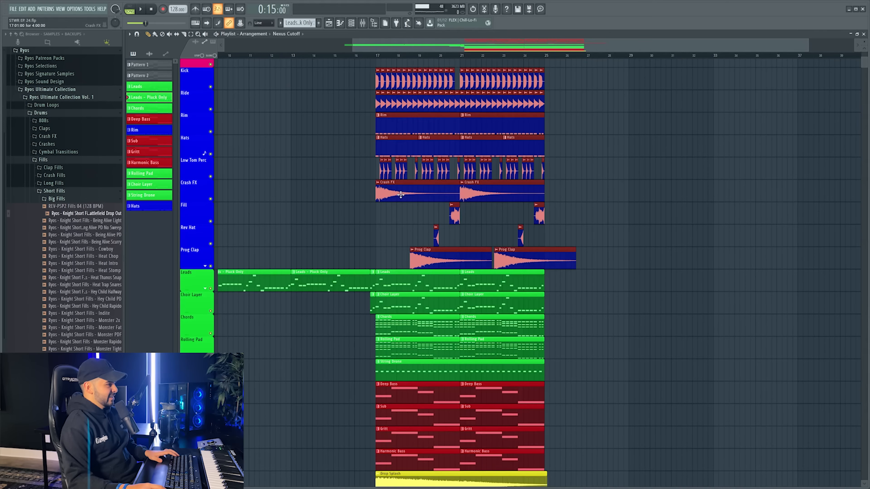
key("ctrl+b")
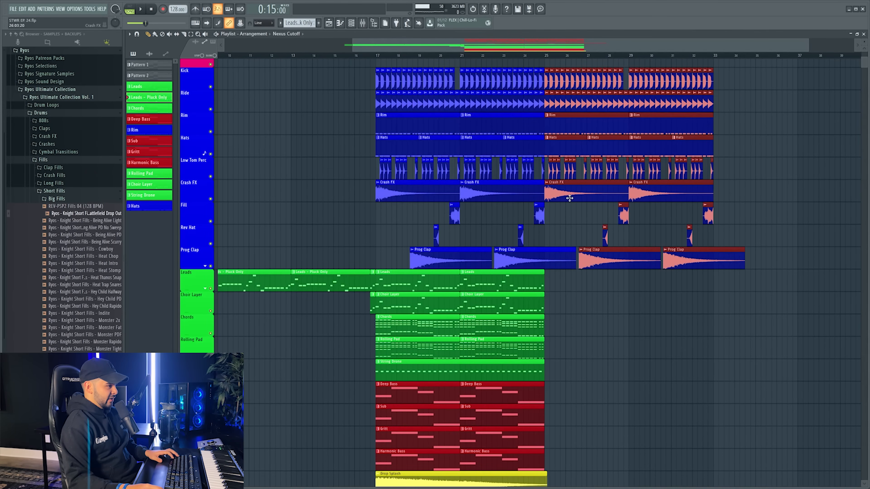
scroll(576, 205, "down", 4)
left_click_drag(376, 181, 511, 407)
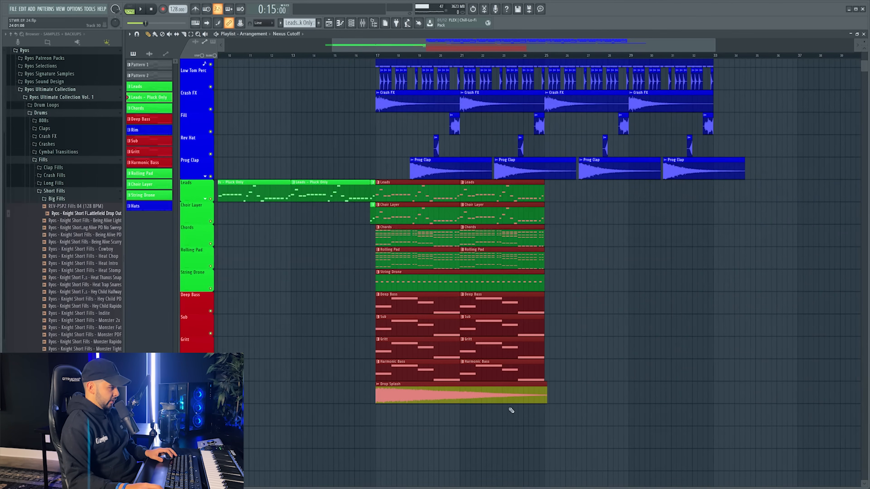
key("ctrl+b")
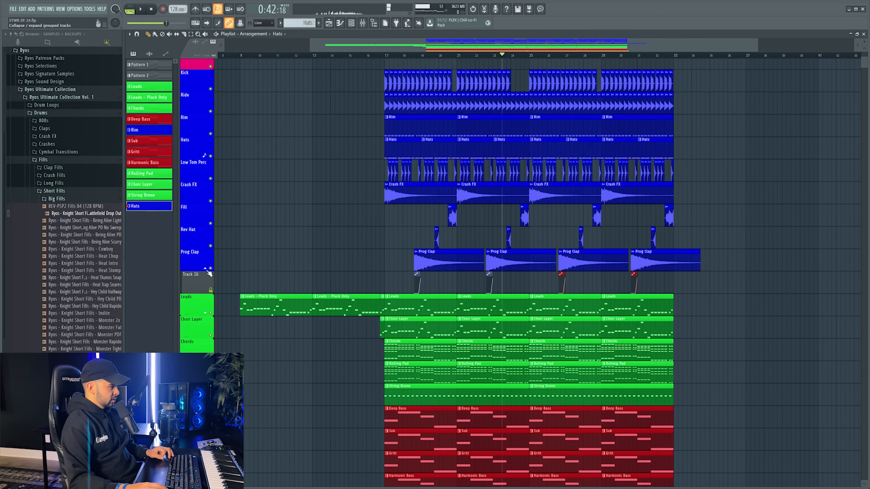
Collapse the Prog Clap's automation track, expand the Leads group and delete the duplicated Leads SC clip around bar 25.
left_click(205, 269)
scroll(536, 60, "up", 3)
scroll(535, 62, "up", 4)
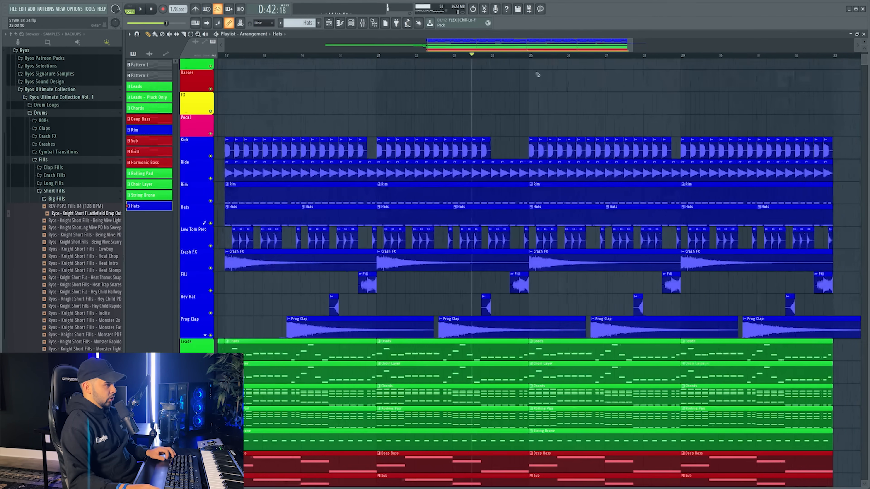
scroll(521, 79, "down", 5)
scroll(192, 198, "down", 1)
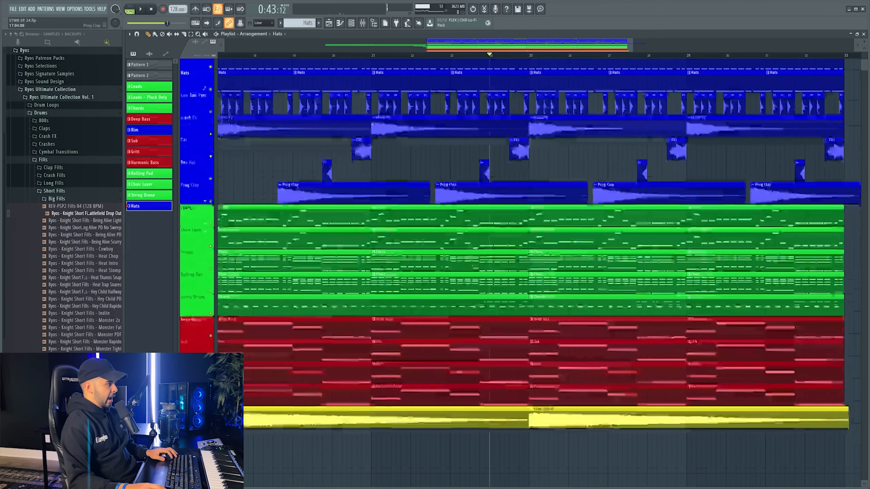
left_click(207, 224)
scroll(462, 60, "down", 1)
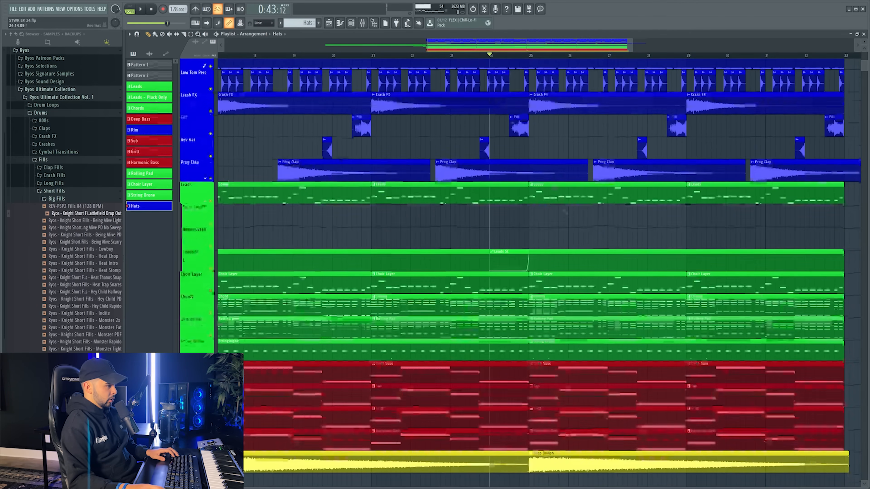
right_click(537, 263)
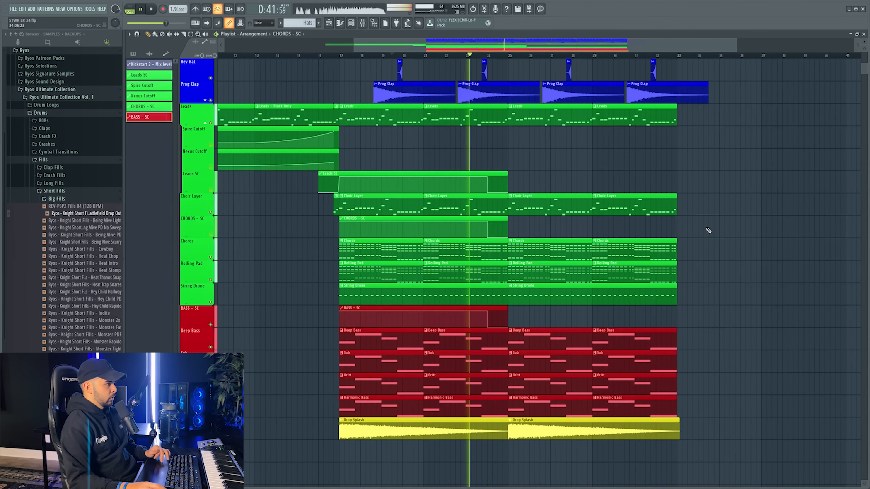
Move the drop points in the Leads SC and CHORDS - SC automation back to where the kick stops on beat 4 of bar 23.
scroll(708, 230, "up", 8)
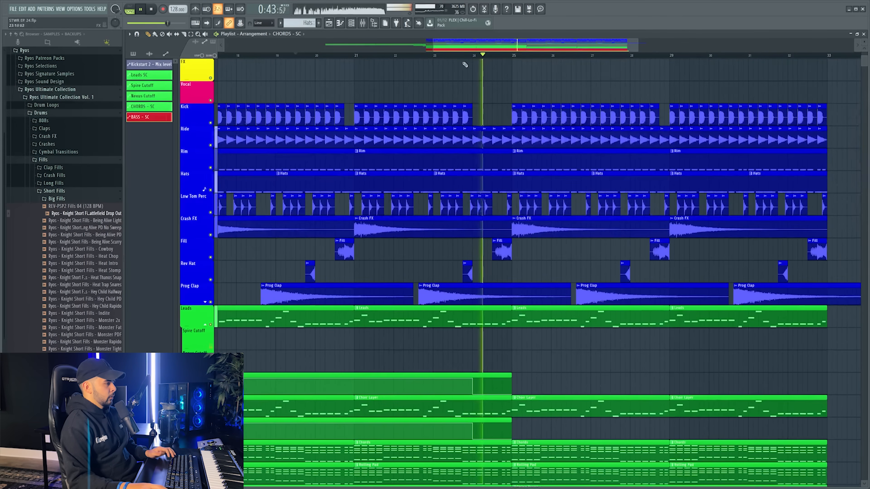
scroll(465, 64, "up", 3)
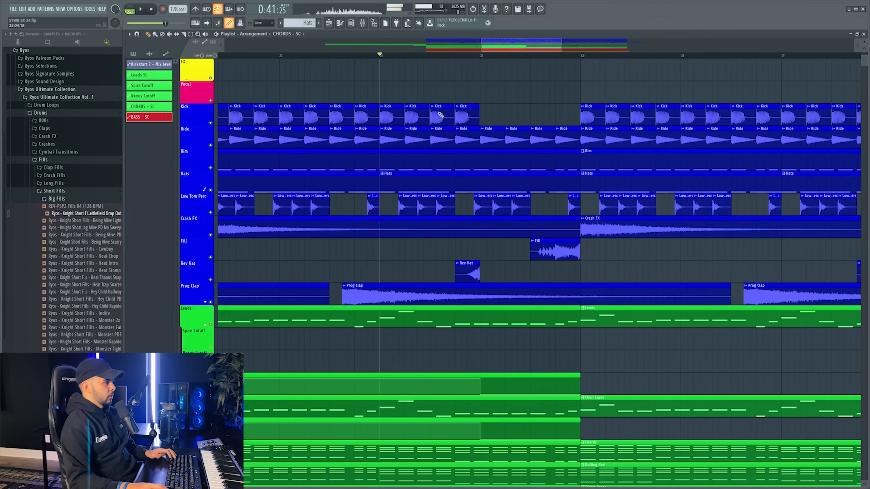
scroll(440, 115, "down", 4)
scroll(440, 115, "up", 4)
scroll(440, 115, "down", 2)
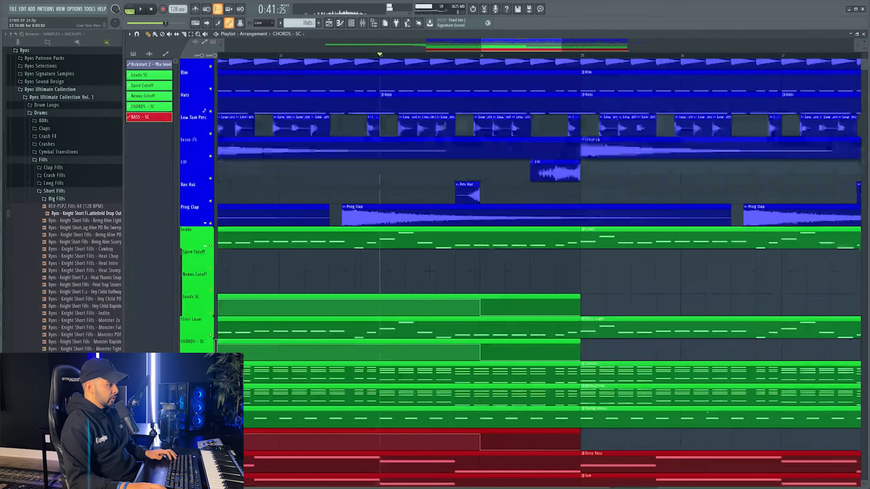
scroll(449, 59, "up", 2)
scroll(466, 240, "down", 1)
double_click(469, 293)
key("Escape")
key("Escape")
left_click(456, 338)
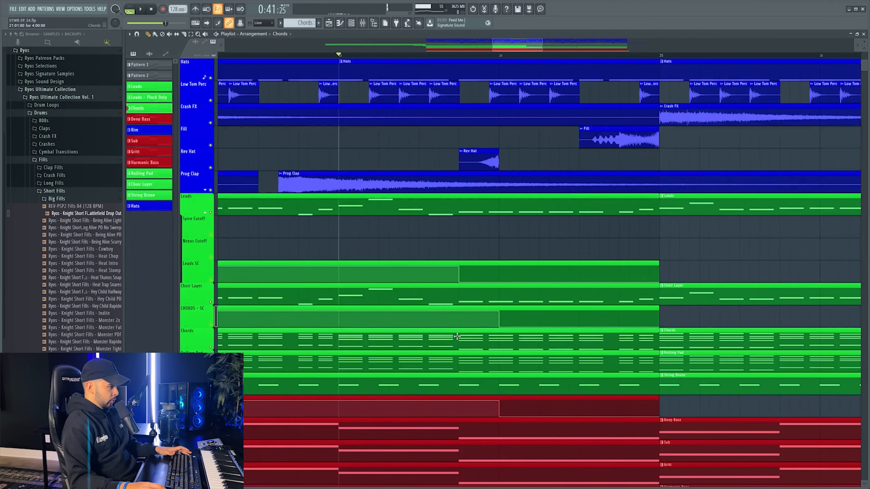
key("F6")
left_click_drag(497, 315, 454, 307)
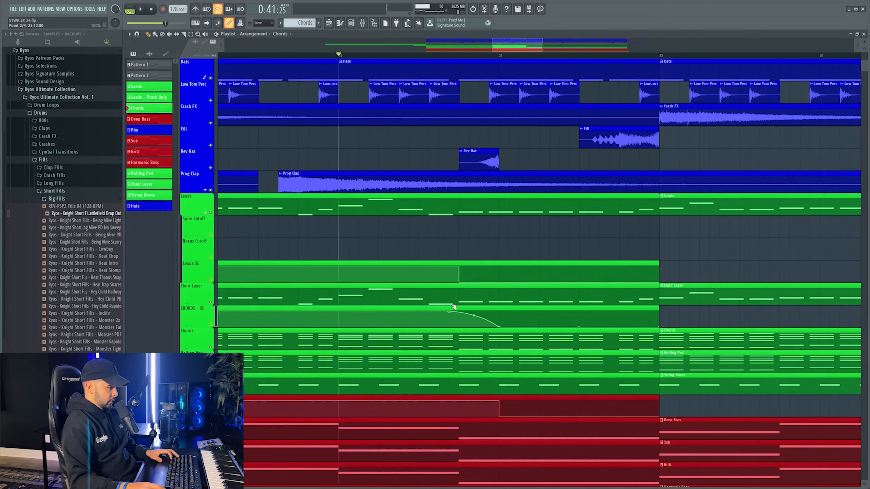
Play the kickless section before bar 25 and extend the Leads SC and CHORDS - SC automation slightly past bar 25.
key("space")
scroll(468, 415, "up", 3)
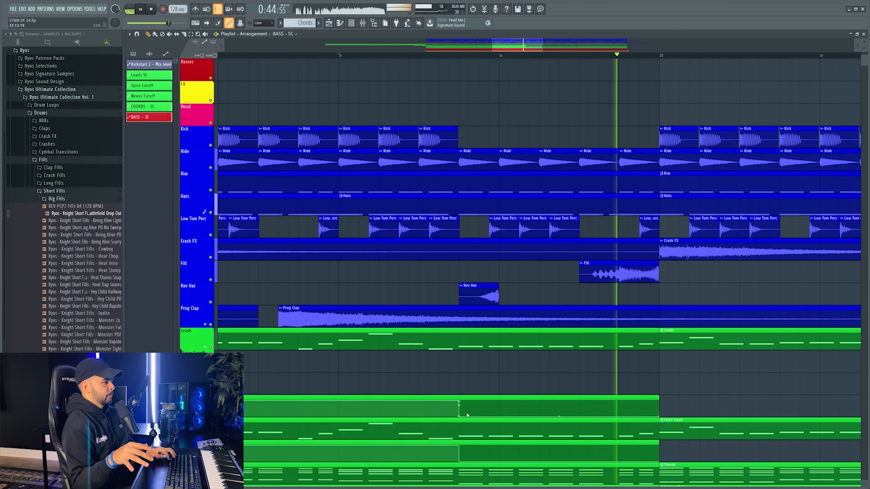
scroll(452, 58, "down", 2)
scroll(588, 343, "down", 2)
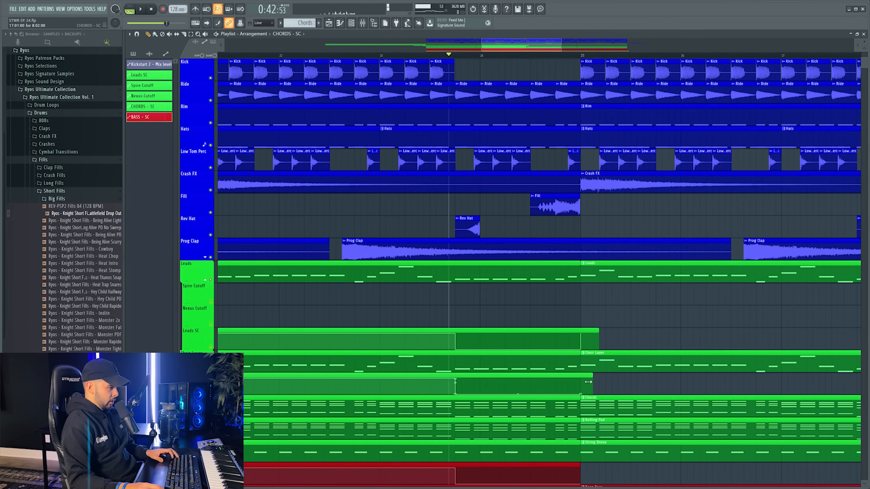
Audition the FabFilter Simplon filter sweep and raise the Filter 2 Freq automation's peak near the end of bar 24.
scroll(582, 375, "down", 3)
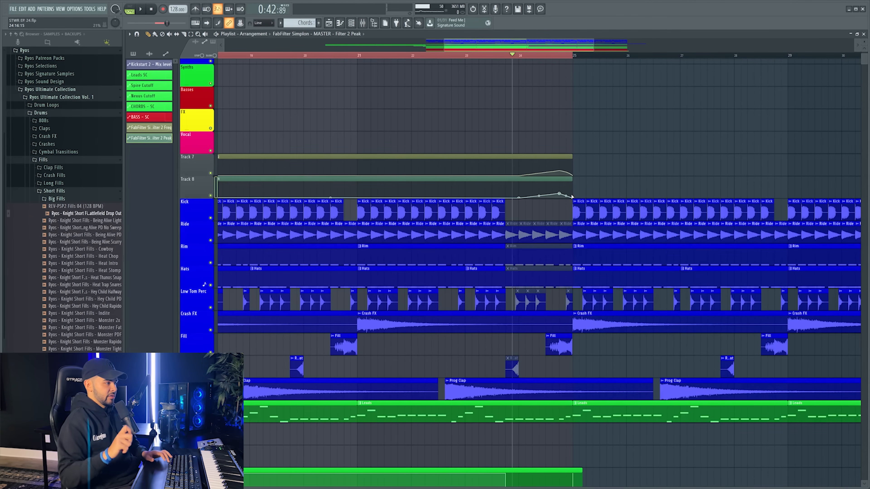
key("space")
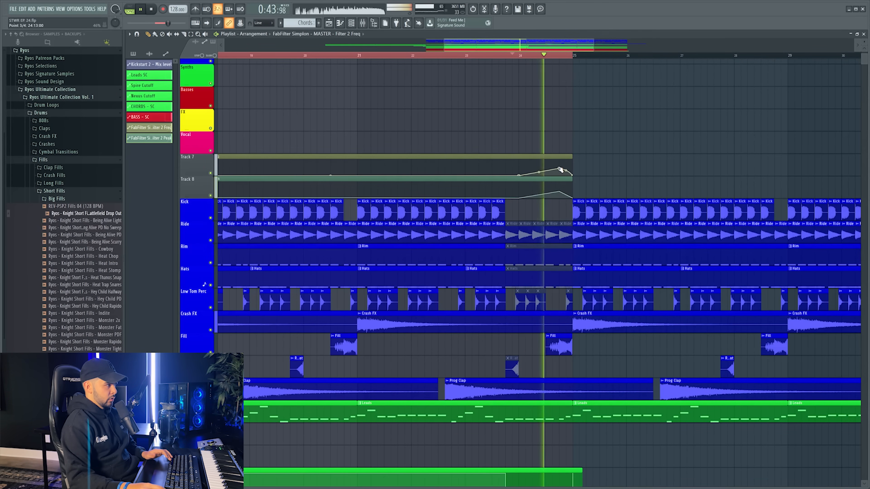
key("space")
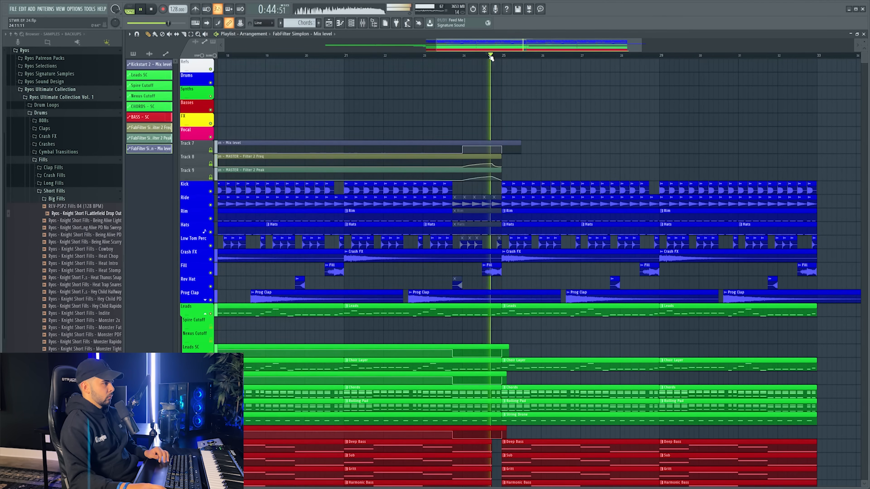
Collapse the Leads group's automation tracks and insert an empty track above Leads.
scroll(418, 126, "down", 3)
scroll(418, 126, "down", 7)
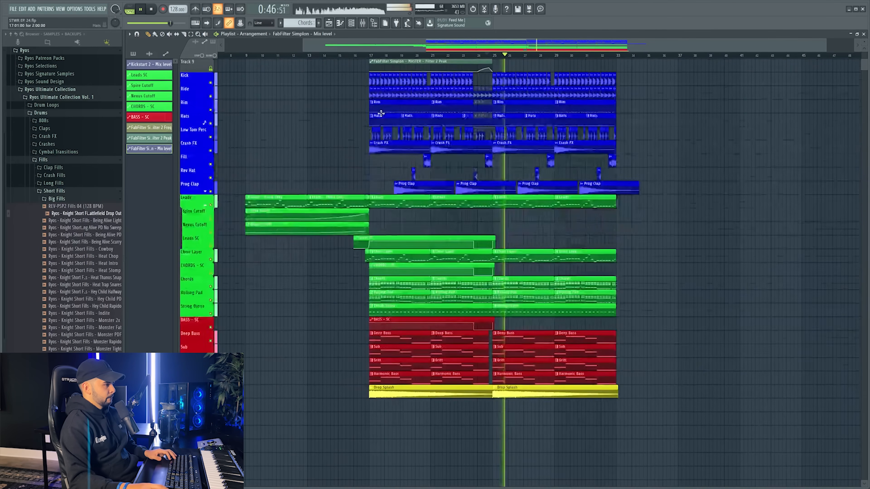
left_click(207, 206)
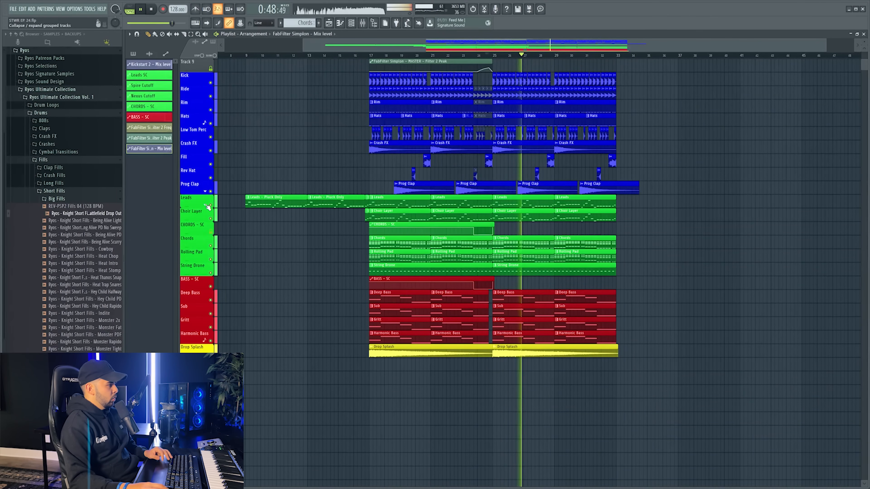
right_click(200, 196)
left_click(213, 333)
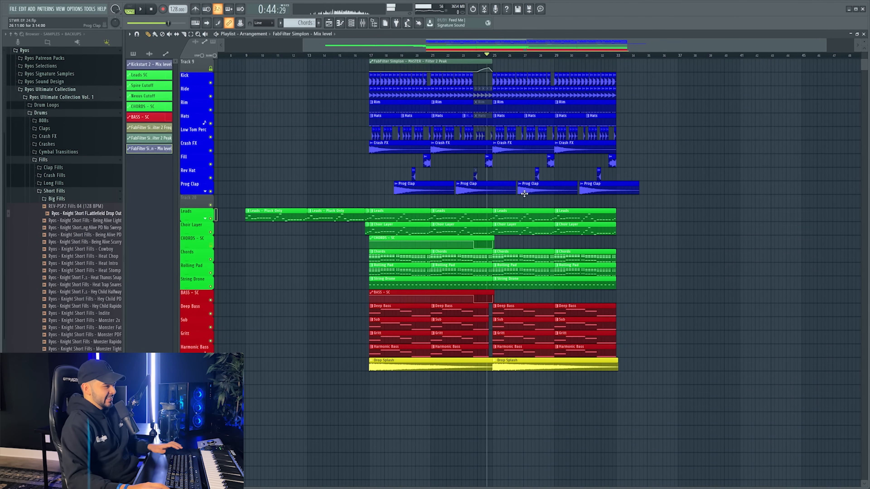
Create a pattern named Laser Riser and add a Nexus instrument to the channel rack for it.
double_click(525, 215)
key("Escape")
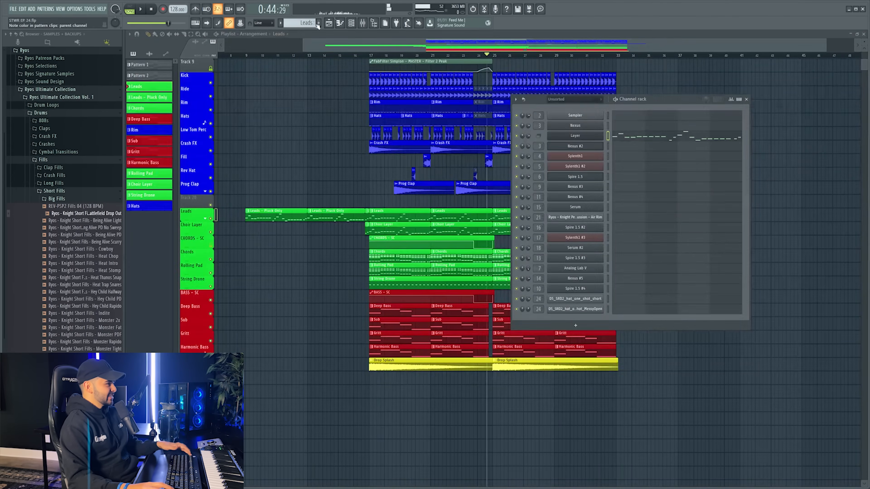
left_click(350, 23)
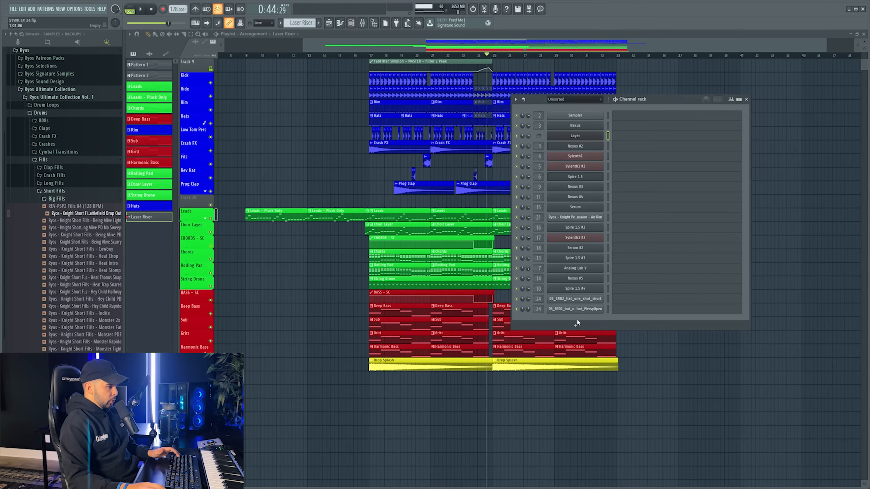
left_click(577, 319)
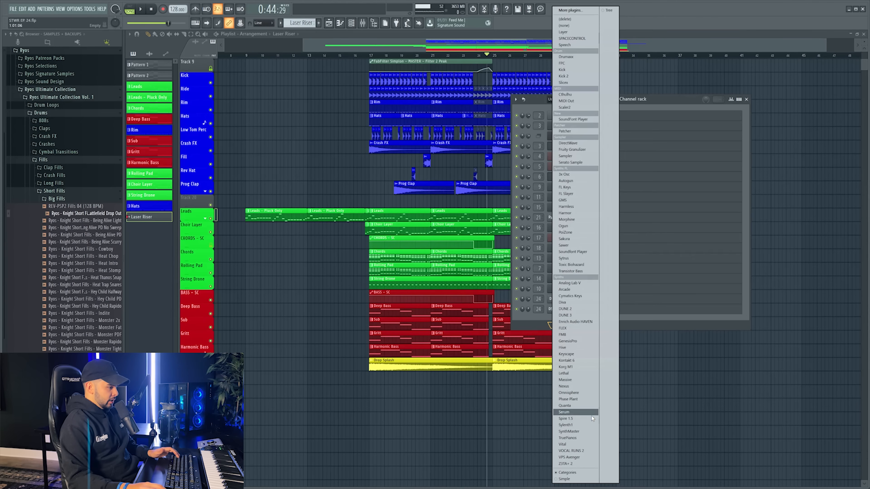
left_click(579, 385)
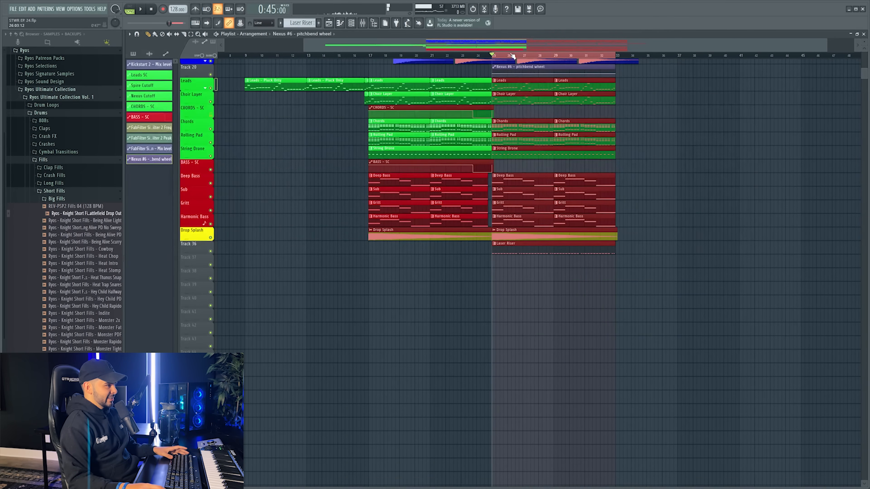
Move the Nexus #6 pitchbend wheel automation below Laser Riser, raise its end point for a rising ramp, and play it.
left_click_drag(511, 67, 508, 259)
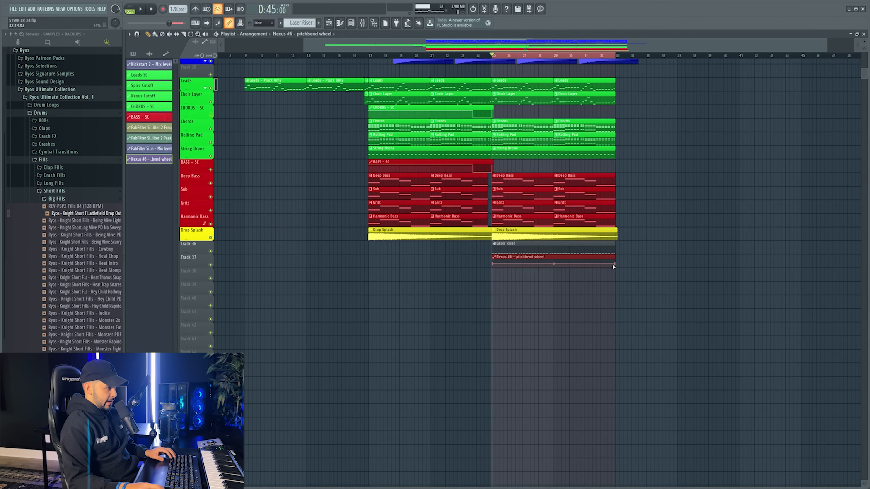
left_click_drag(617, 264, 615, 259)
key("space")
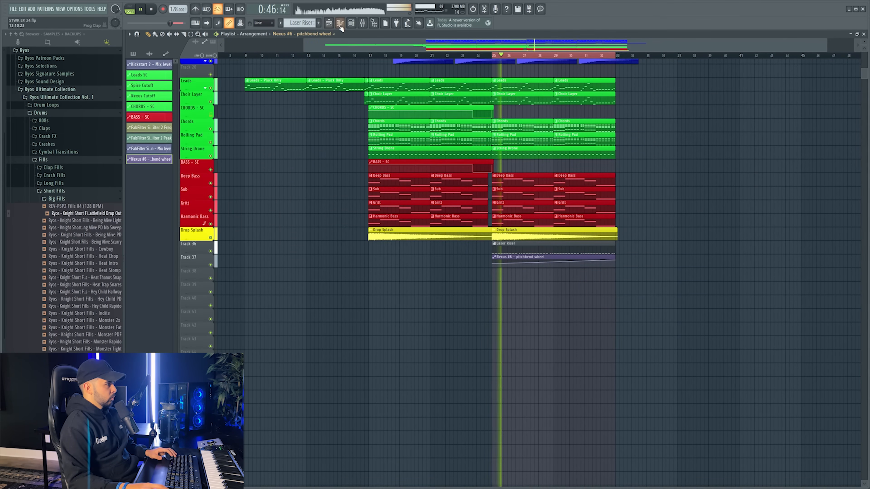
Check the Unsorted channels in the channel rack while the riser plays and open the mixer.
left_click(352, 22)
left_click(574, 99)
left_click(564, 129)
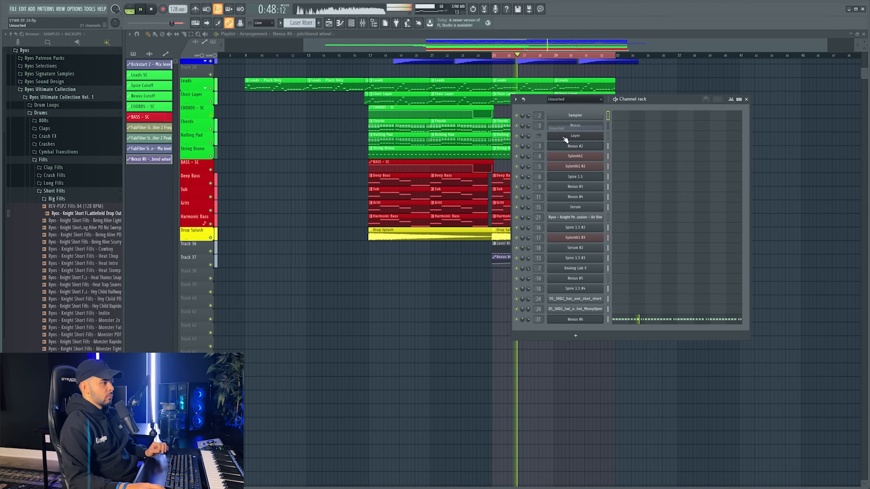
left_click(351, 23)
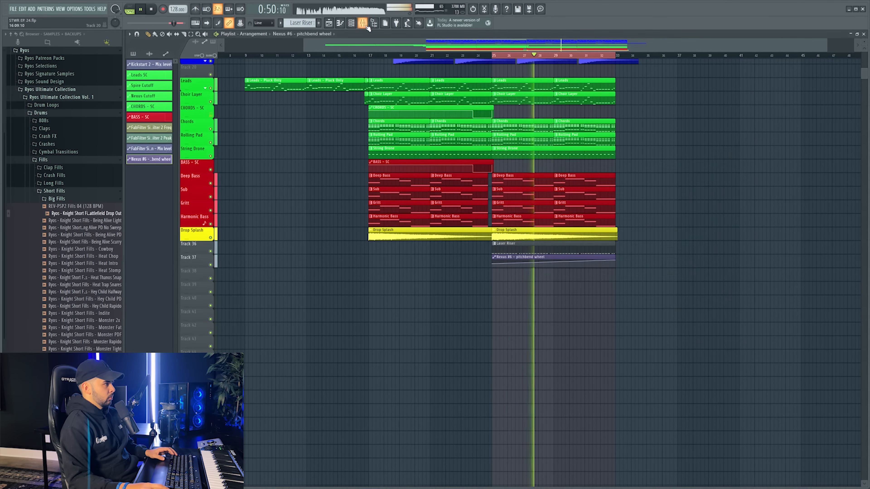
left_click(363, 23)
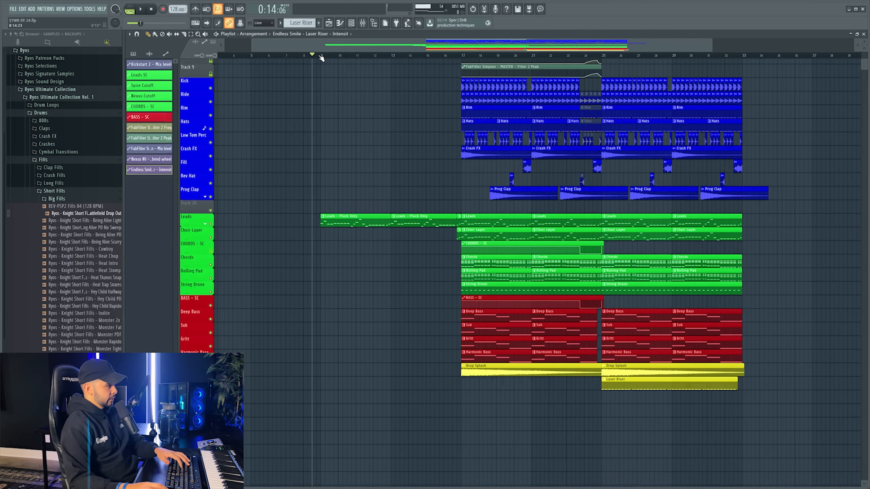
Select bars 9 to 17 as the playback range for the build-up.
scroll(321, 58, "up", 2)
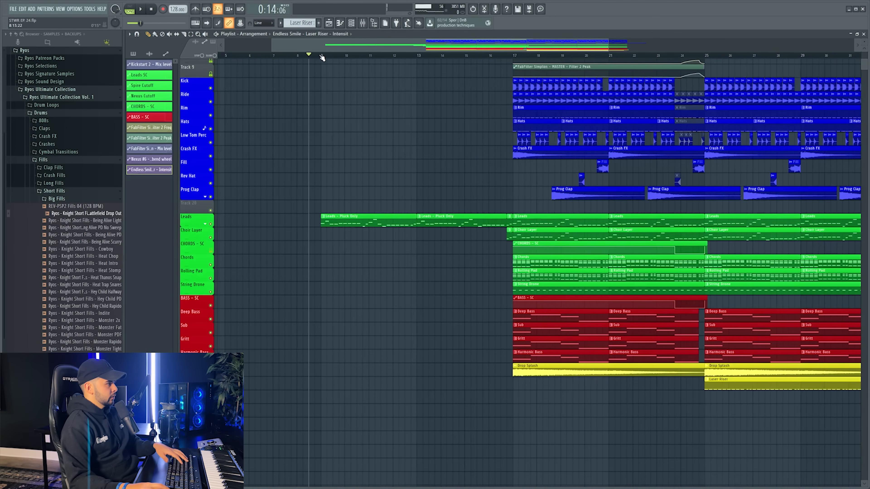
left_click_drag(322, 57, 518, 73)
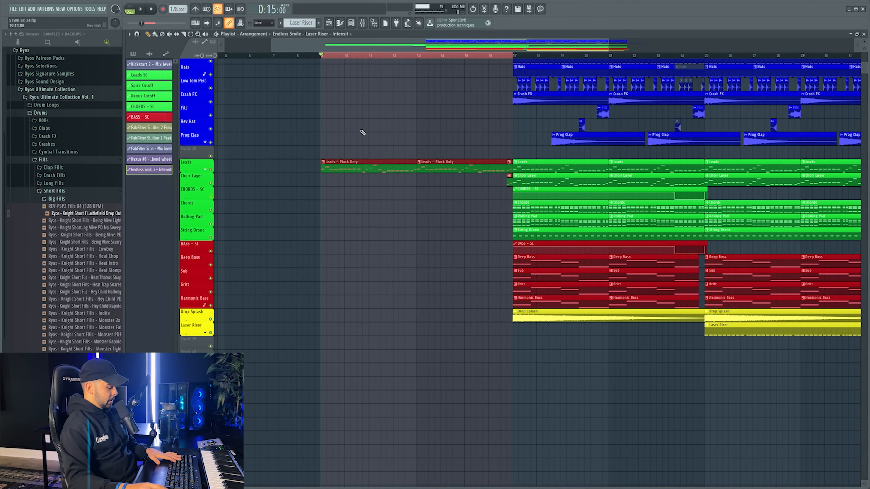
left_click(57, 198)
left_click_drag(507, 133, 322, 168)
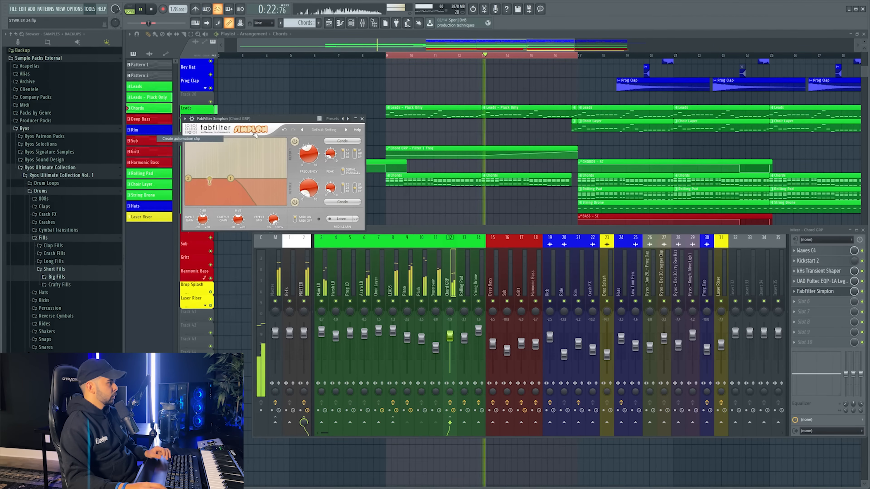
Move the Chord GRP Filter 2 Freq automation above the Filter 1 Freq track and shape it flat until bar 13, rising toward bar 17.
left_click_drag(464, 67, 463, 136)
left_click_drag(577, 144, 575, 140)
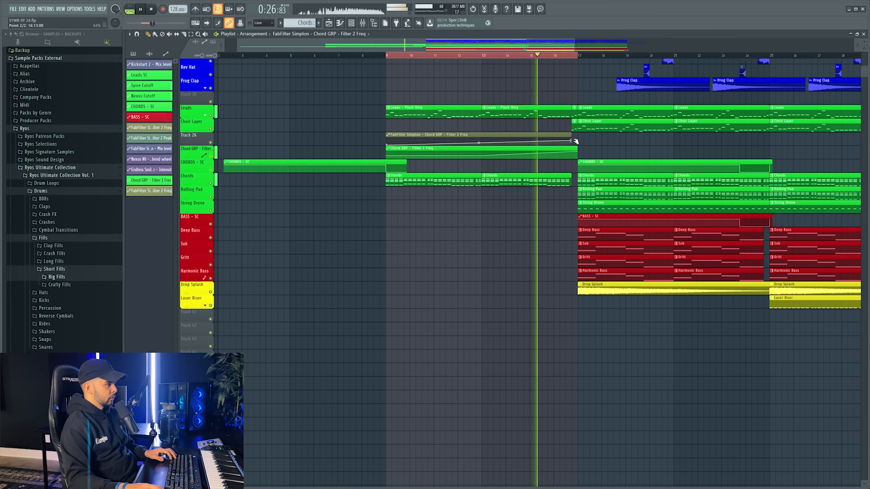
left_click_drag(482, 144, 483, 158)
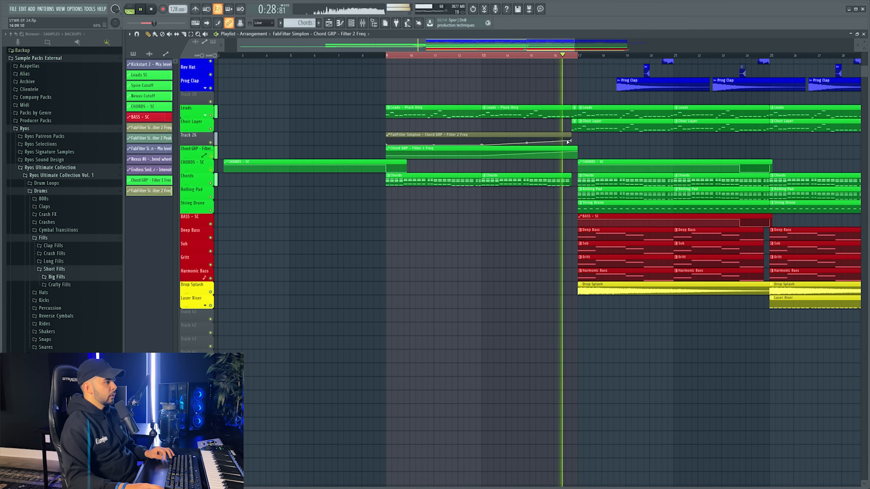
Rename the Chord GRP Filter 2 Freq automation track as Chord GRP - HP Filter and color it green.
right_click(200, 118)
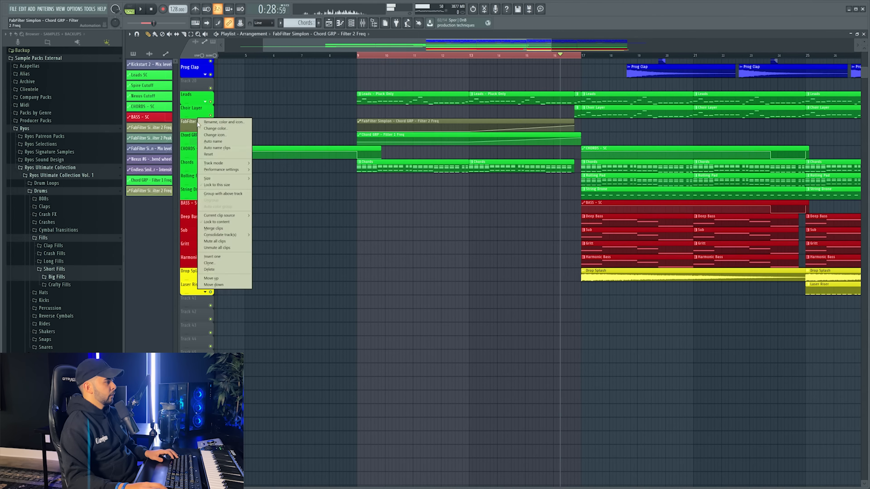
left_click(205, 123)
left_click(200, 117)
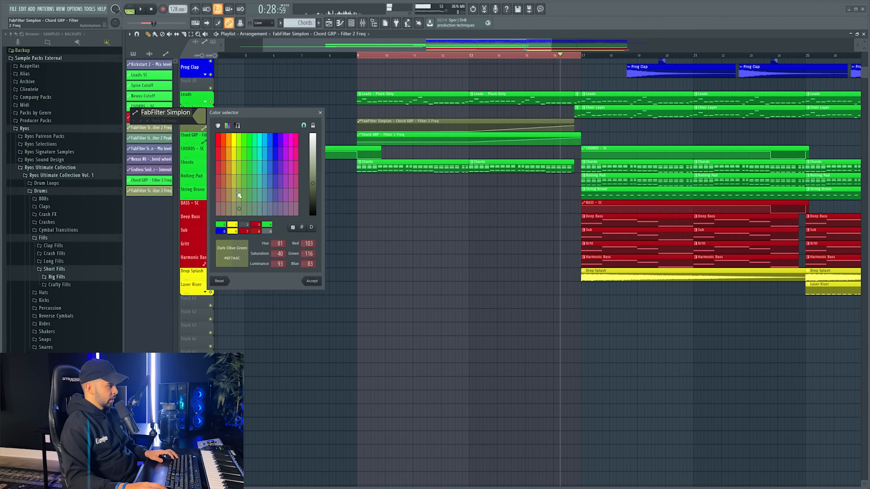
left_click(312, 281)
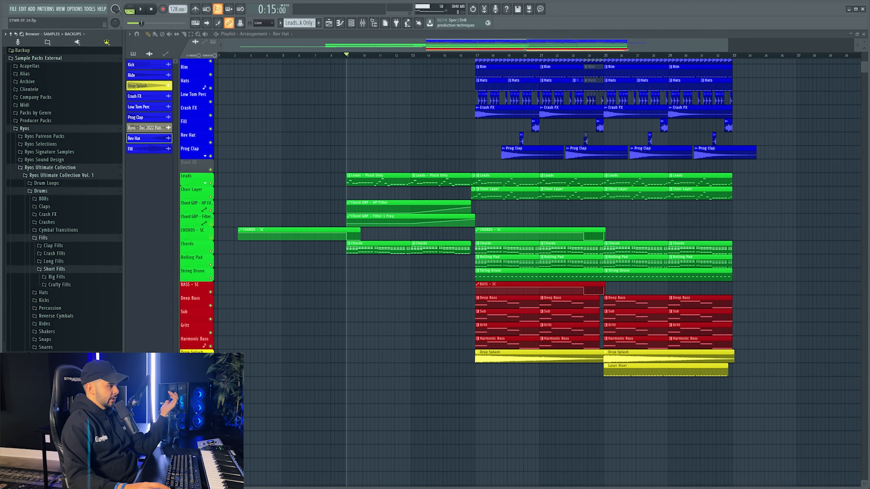
Find the Ryos - Knight Impacts - Heat 3 sample among the impacts and place it below the arrangement around bar 9.
scroll(65, 198, "down", 3)
scroll(78, 334, "down", 3)
left_click(78, 334)
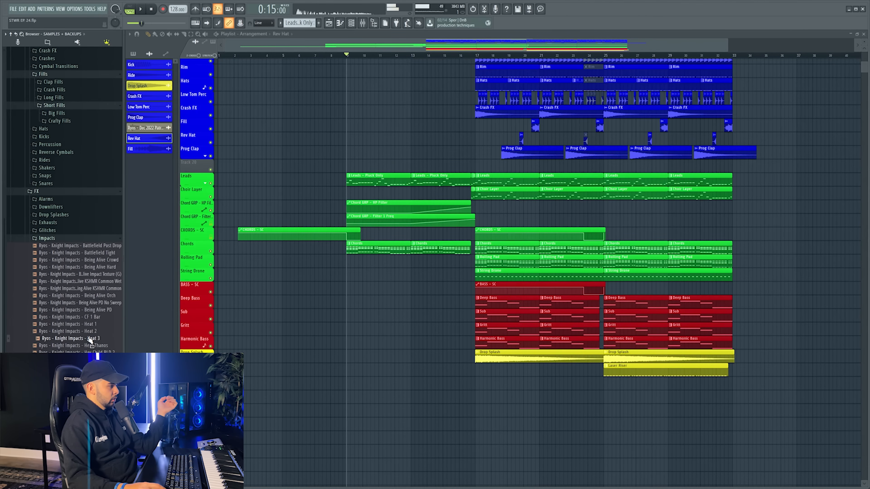
left_click(97, 339)
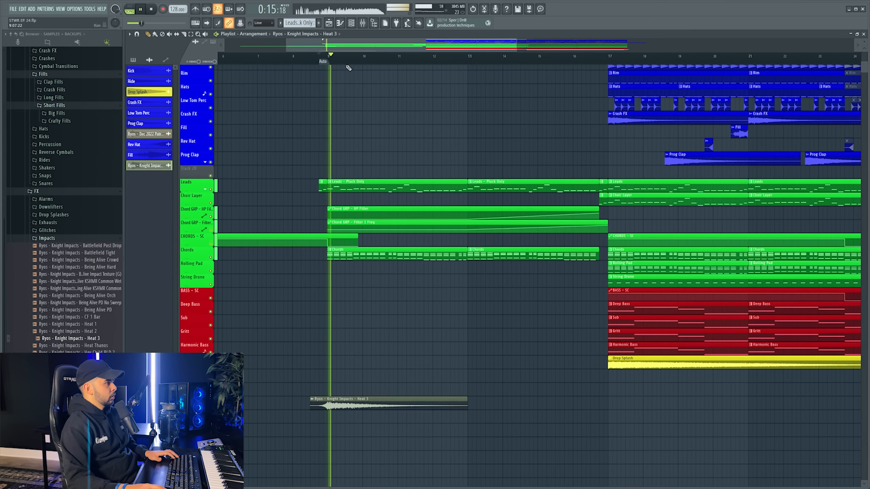
Rename the Heat 3 impact's track as Build Impact and color it yellow.
left_click_drag(329, 50, 380, 49)
scroll(342, 113, "down", 8)
right_click(207, 289)
left_click(213, 293)
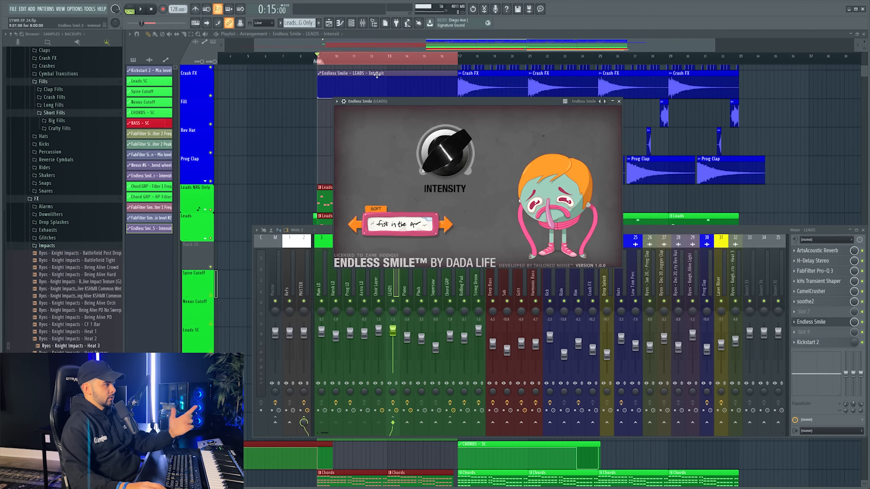
Move the Endless Smile LEADS intensity automation above Spire Cutoff and raise its peak just before bar 17.
left_click_drag(377, 75, 377, 257)
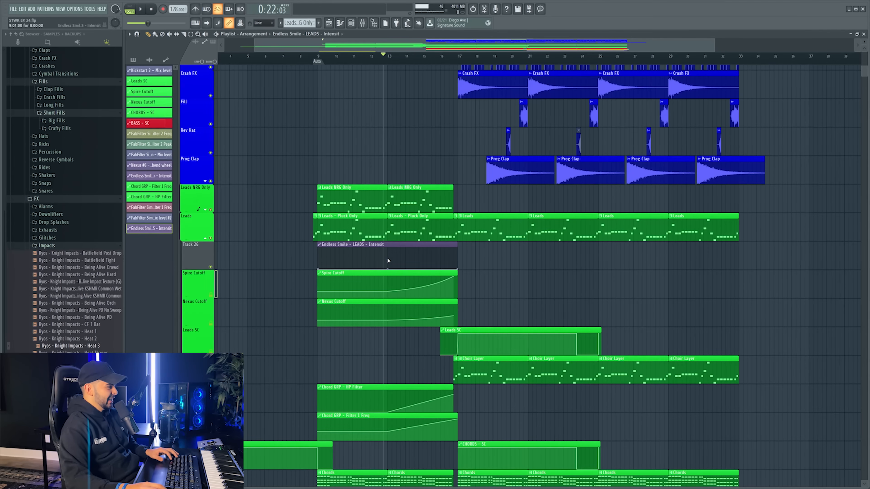
scroll(390, 279, "up", 3)
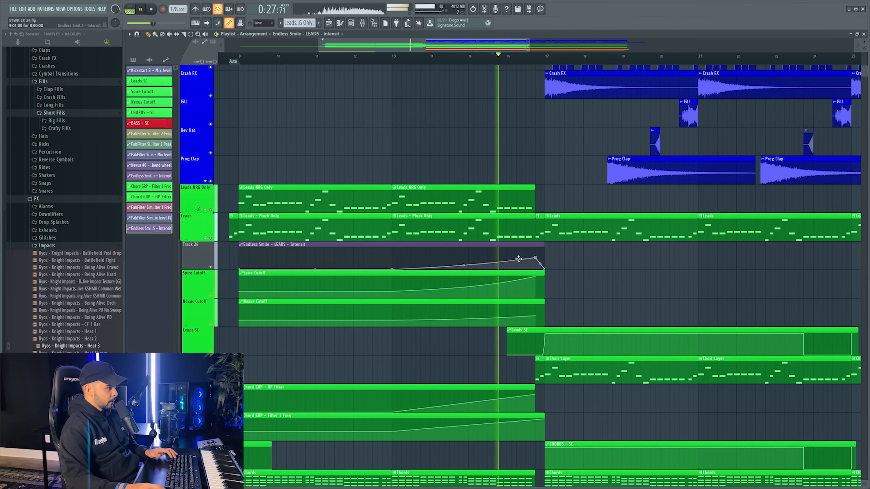
left_click_drag(533, 257, 525, 241)
Open Endless Smile on the LEADS mixer track and play the end of the build to check its intensity sweep.
key("space")
key("F9")
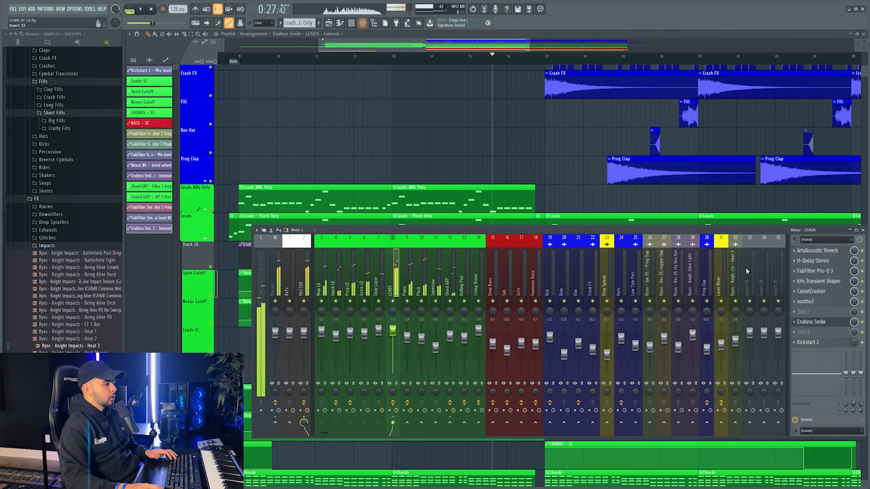
left_click(810, 322)
left_click_drag(436, 102, 444, 228)
key("space")
scroll(482, 197, "down", 6)
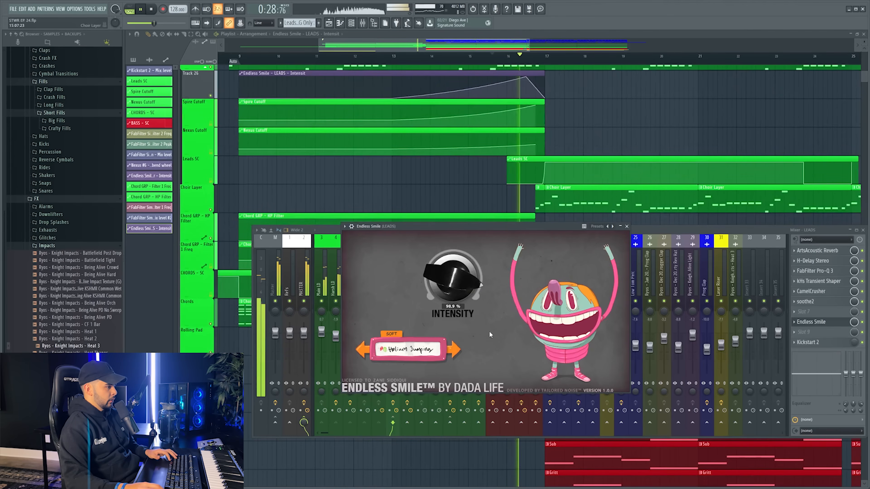
key("space")
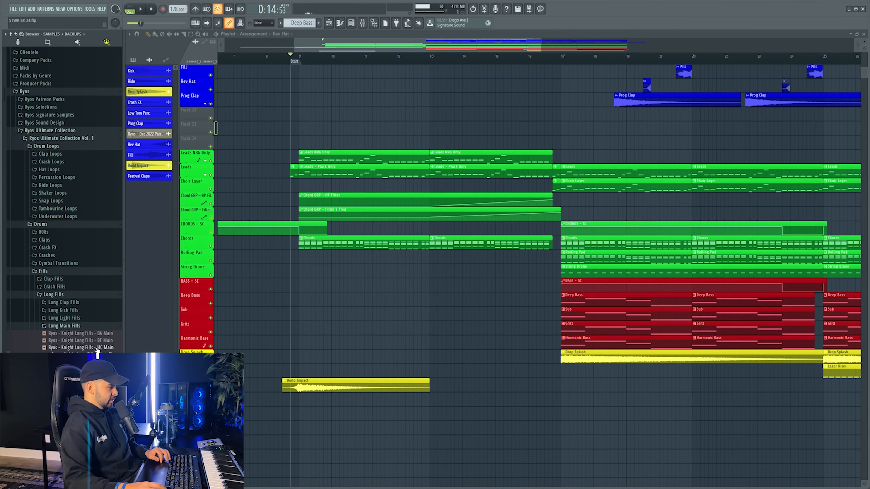
Place the Ryos - Knight Long Fills - HC Main sample at bar 9 above Leads NRG Only and check its level in the mixer.
left_click_drag(291, 173, 320, 145)
double_click(319, 145)
key("space")
key("F9")
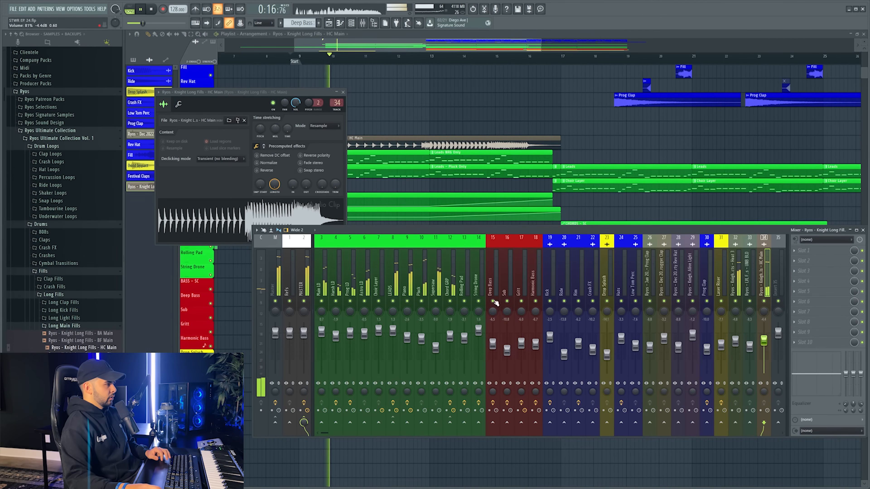
left_click(342, 92)
key("F9")
Rename the HC Main fill's track as Build SN and color it blue.
scroll(417, 61, "down", 2)
right_click(190, 138)
left_click(205, 141)
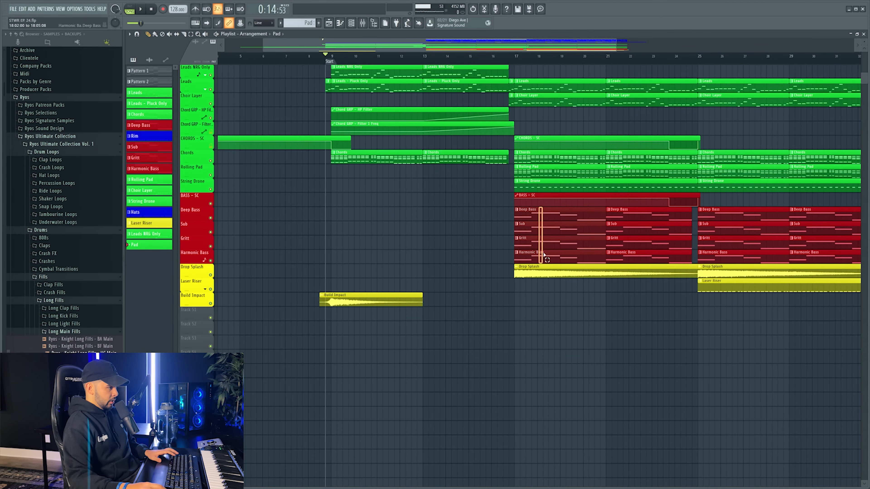
Copy the Deep Bass, Sub, Gritt and Harmonic Bass clips from bar 17 to bar 9 and play bars 9 to 17.
left_click_drag(544, 256, 374, 251)
double_click(352, 58)
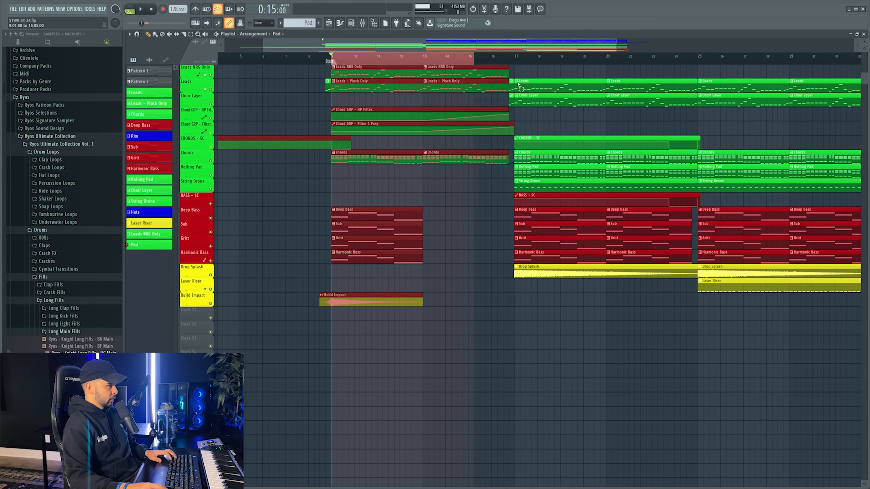
key("space")
Route the Deep Bass, Sub, Gritt and Harmonic Bass mixer tracks only to Insert 19.
left_click(365, 23)
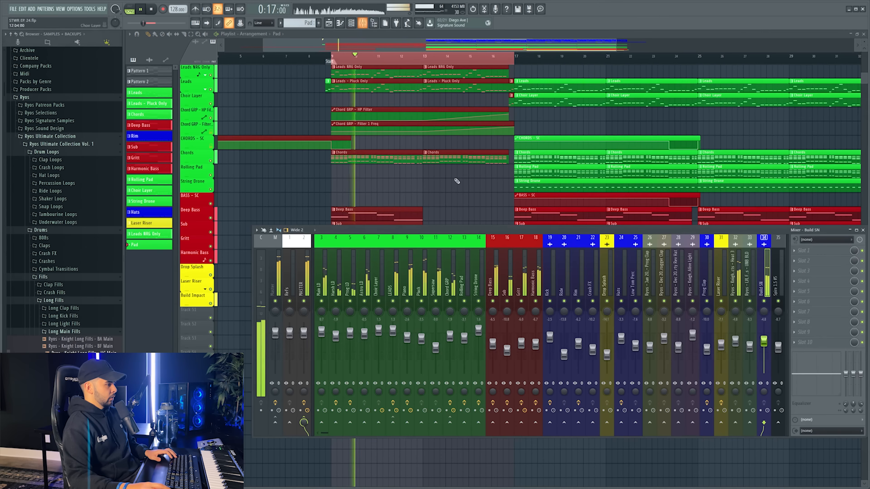
key("space")
scroll(456, 281, "down", 2)
scroll(452, 282, "up", 1)
left_click(450, 284)
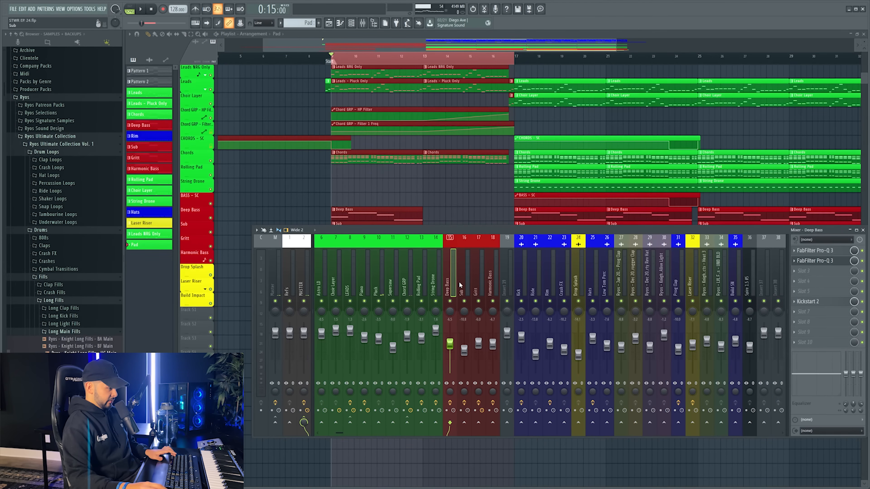
right_click(509, 423)
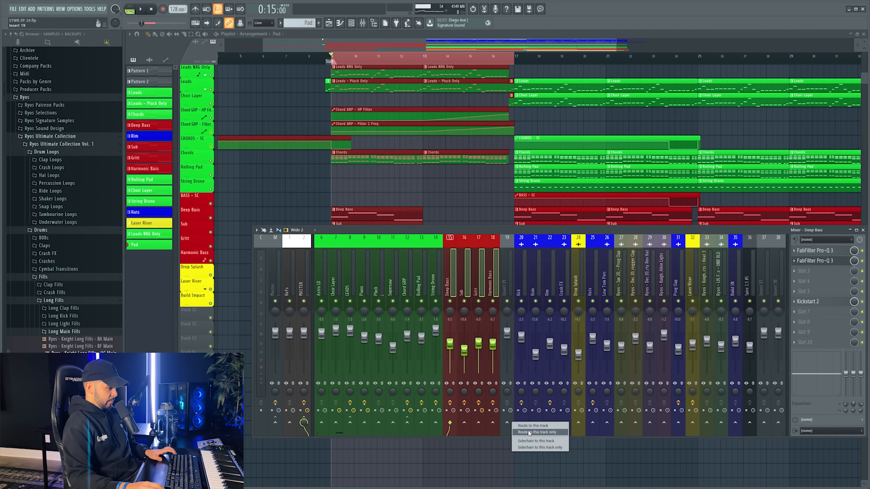
left_click(529, 432)
Rename mixer Insert 19 as BASS GRP and color it red.
right_click(511, 274)
left_click(529, 244)
left_click(529, 237)
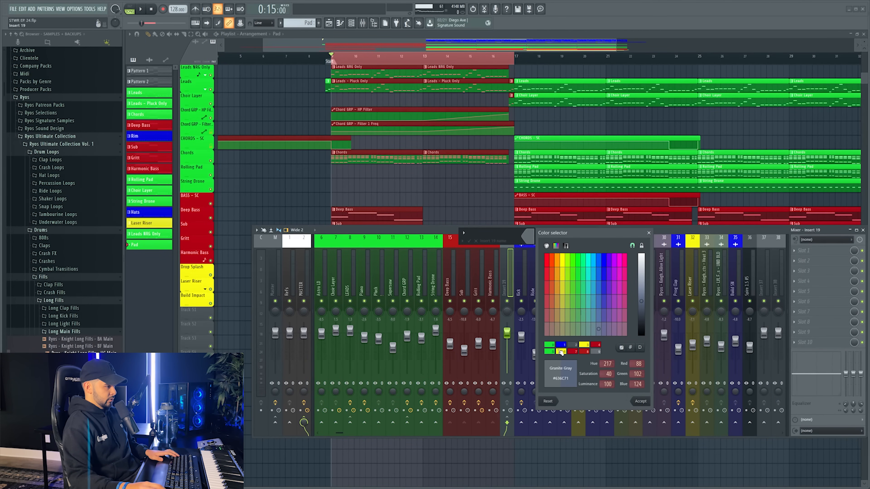
left_click(640, 401)
Play the build and adjust the Filter 2 frequency in FabFilter Simplon on the BASS GRP track.
key("space")
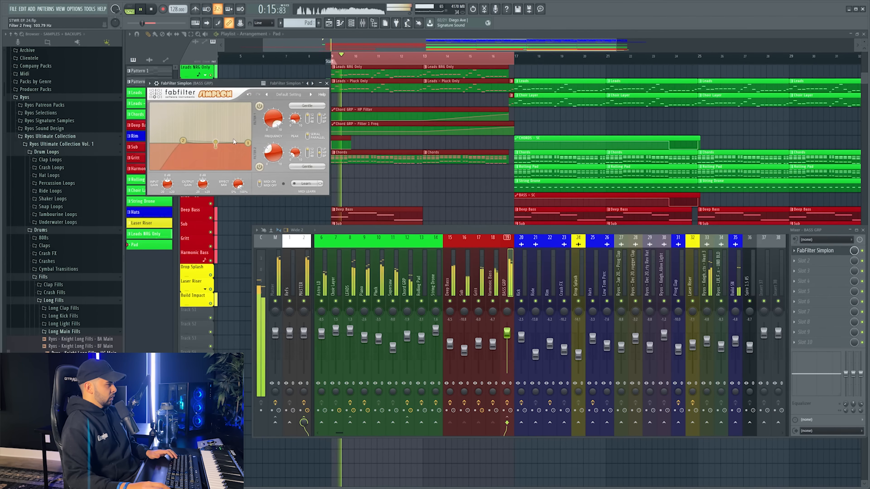
left_click_drag(212, 143, 184, 141)
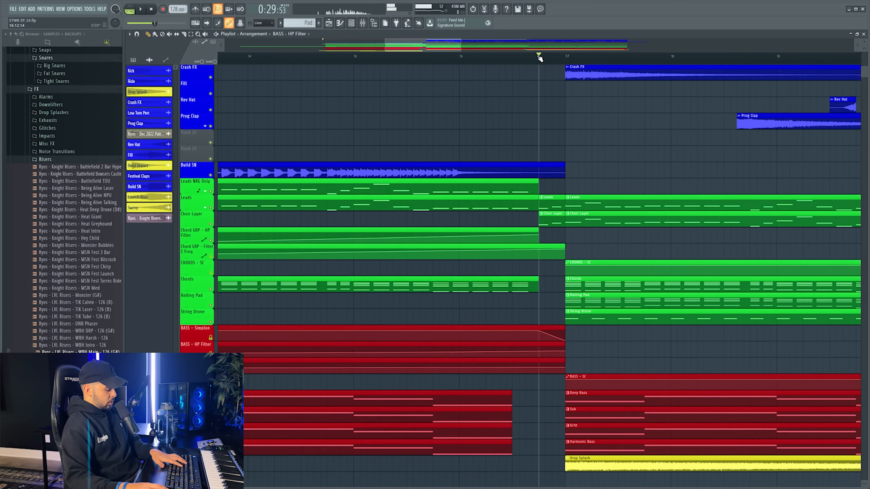
Solo the Leads and Choir Layer tracks in the playlist.
right_click(210, 208)
left_click(210, 224)
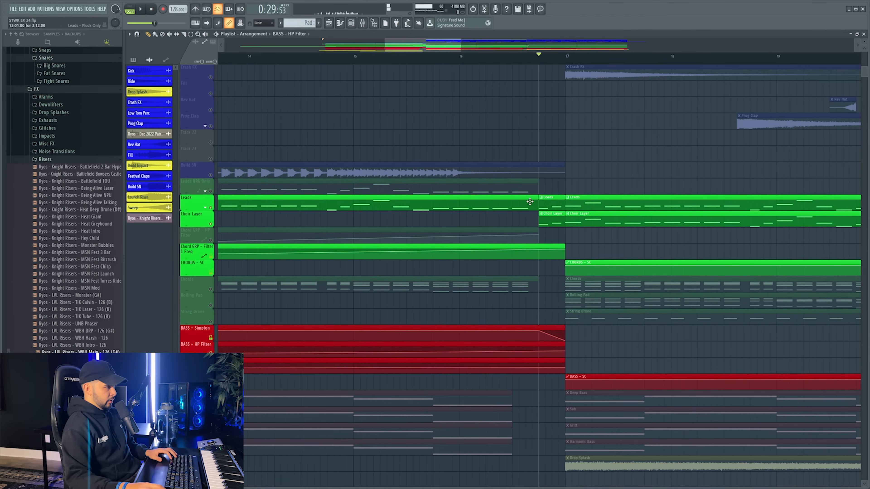
Mute the Leads and Choir Layer clips from bar 17 onward and record the short soloed lead hit before the drop in Edison.
key("space")
left_click_drag(612, 199, 608, 222)
key("space")
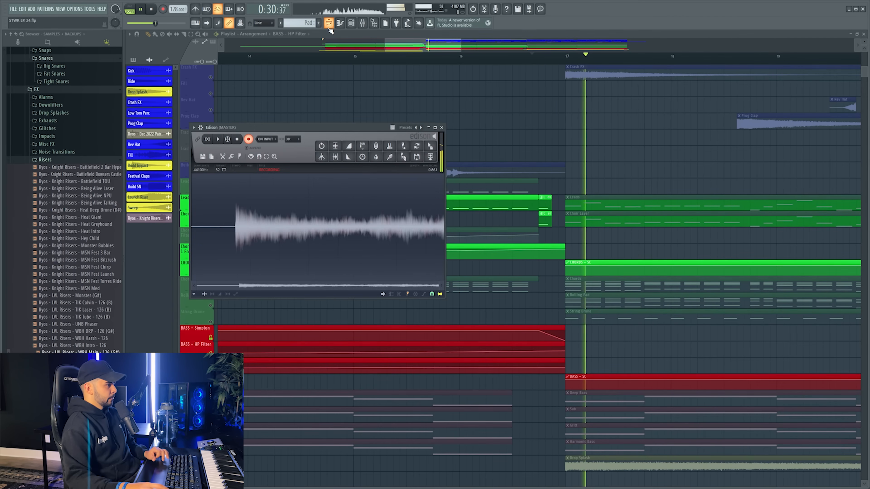
Align the end of the reversed lead recording with the start of the lead pickup, name the clip Lead Rev and color it green.
scroll(376, 54, "down", 2)
scroll(378, 58, "down", 1)
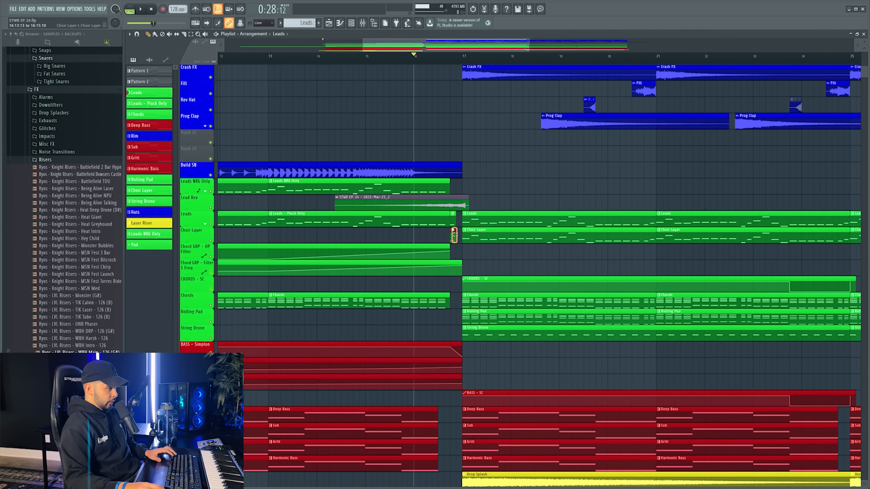
left_click_drag(452, 205, 441, 205)
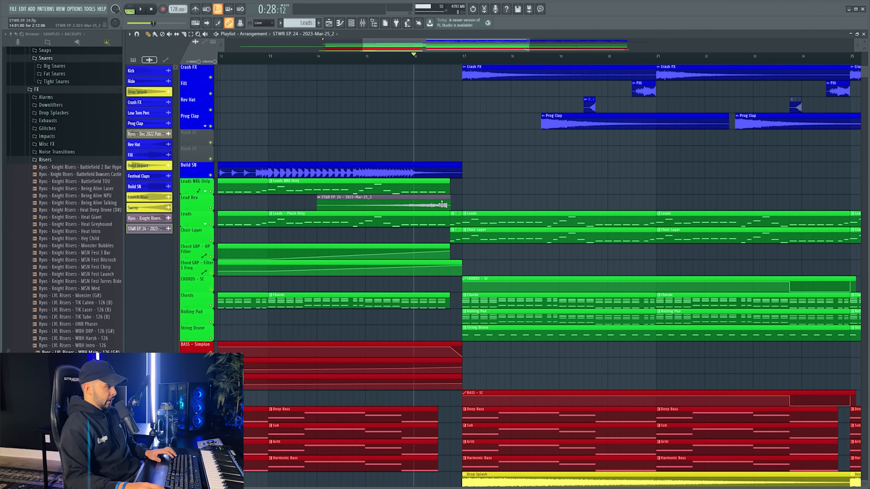
double_click(440, 205)
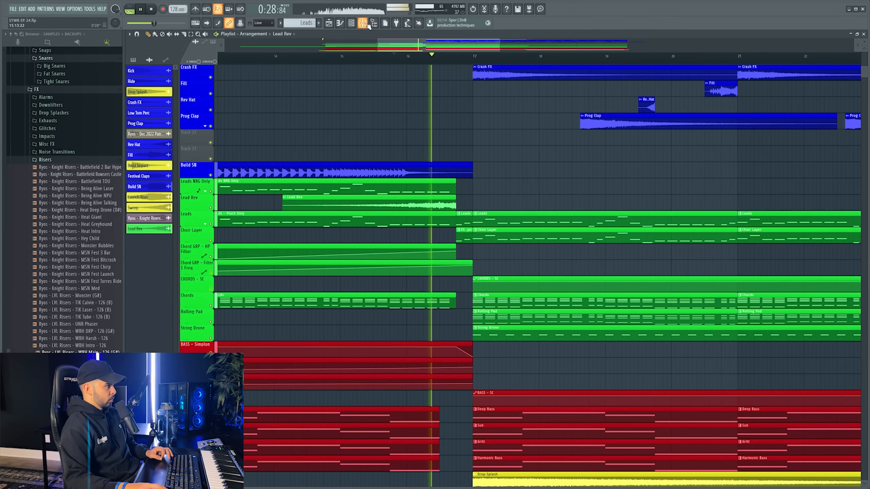
Play the build into the drop and balance the reversed lead's level in the mixer.
key("F9")
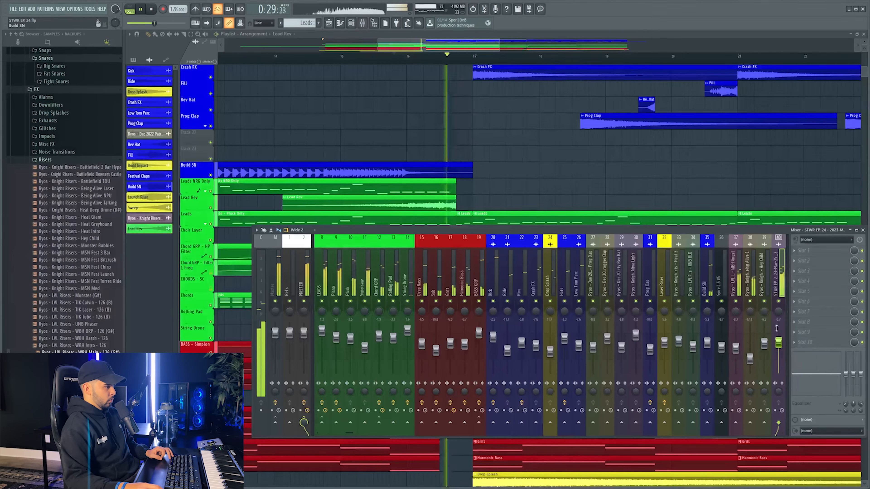
key("F9")
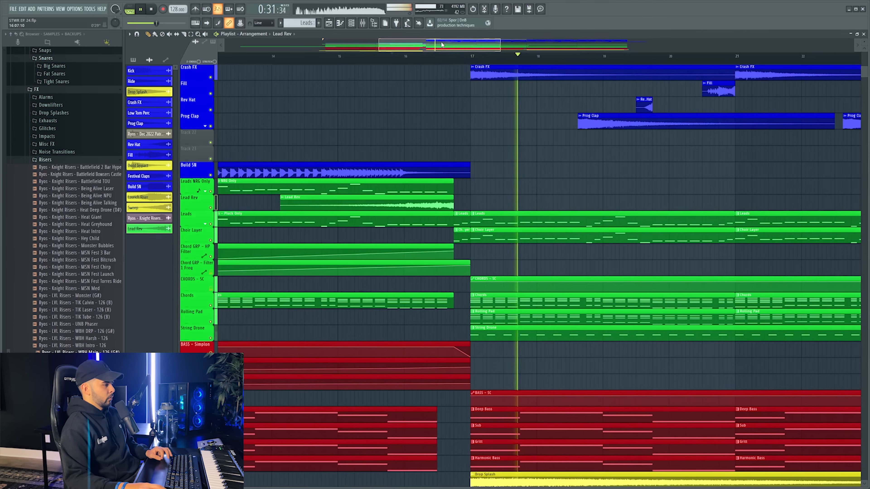
scroll(440, 55, "down", 5)
scroll(398, 131, "up", 5)
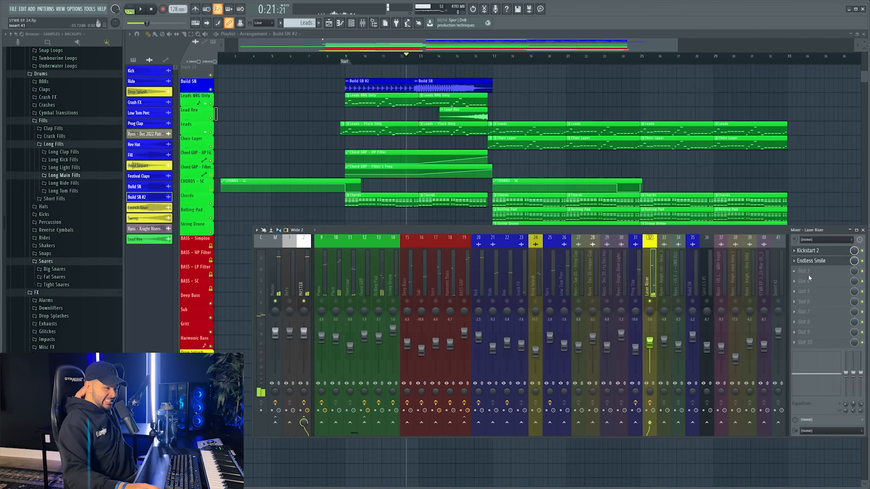
Add FabFilter Pro-Q 3 to the third effect slot of the Laser Riser mixer track and open it.
left_click(811, 276)
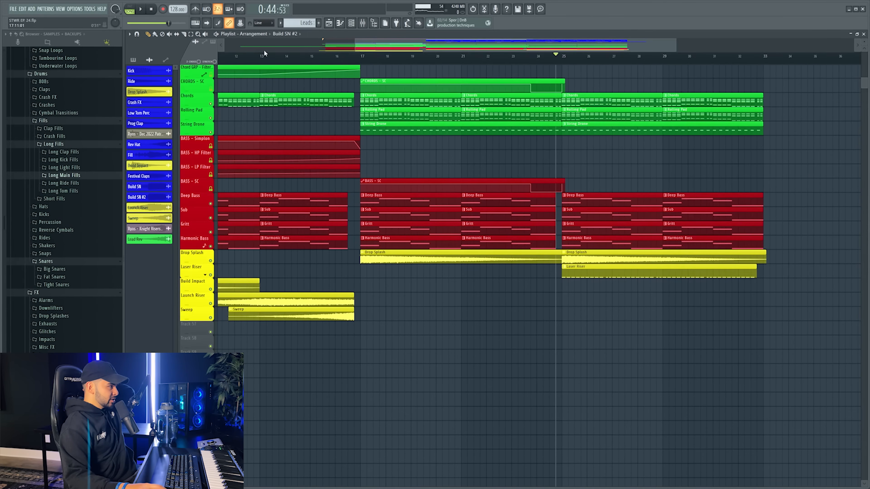
left_click(361, 23)
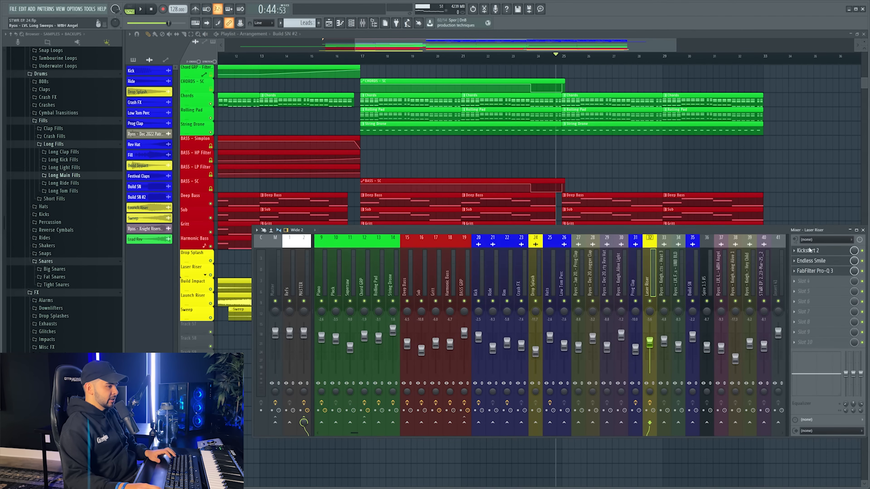
right_click(650, 302)
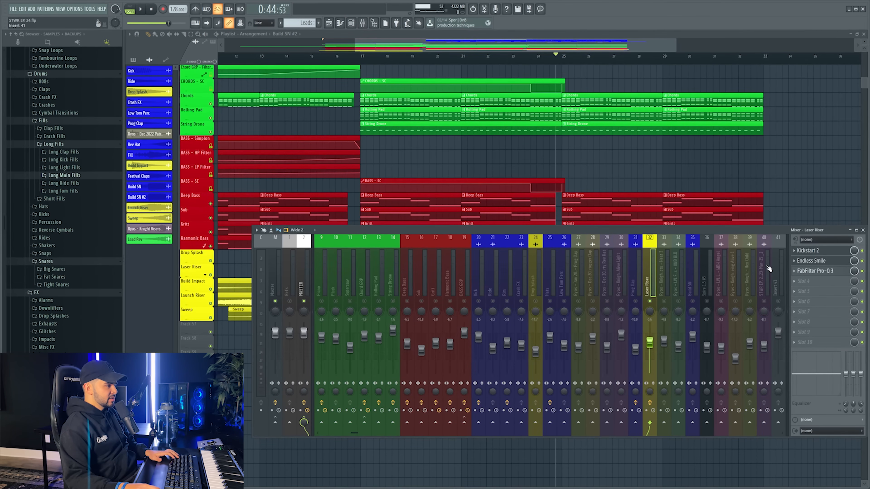
left_click(794, 271)
Create a low cut at about 559 Hz and a bell boost of about 5.28 dB near 2476 Hz on the Laser Riser.
left_click(316, 175)
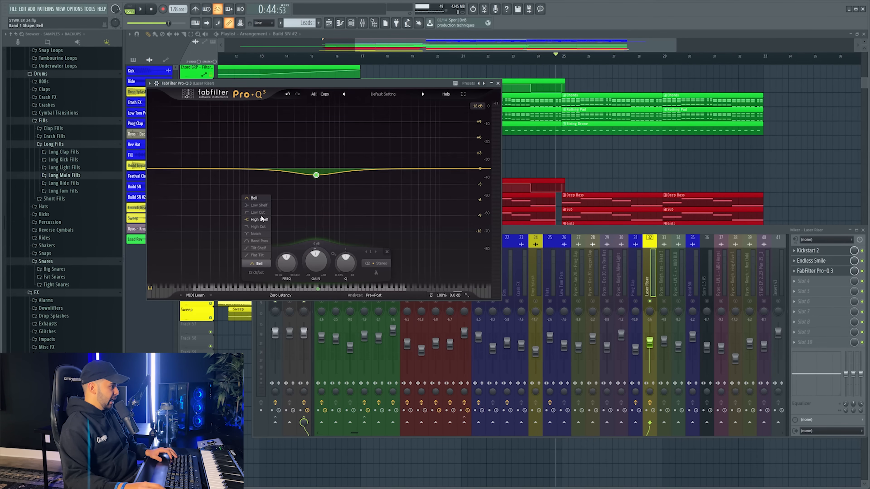
left_click(257, 212)
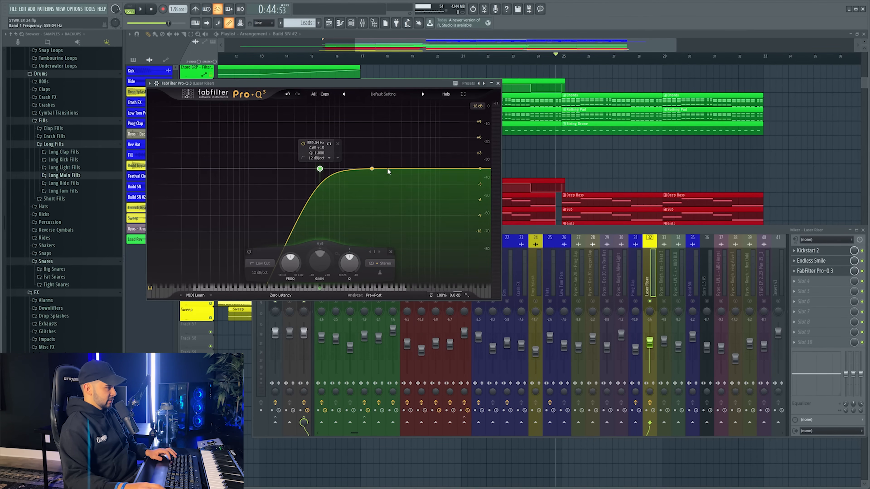
left_click_drag(380, 168, 381, 141)
Play the second half of the drop and fine-tune the Laser Riser's bell boost and low cut by ear.
key("space")
left_click(674, 262)
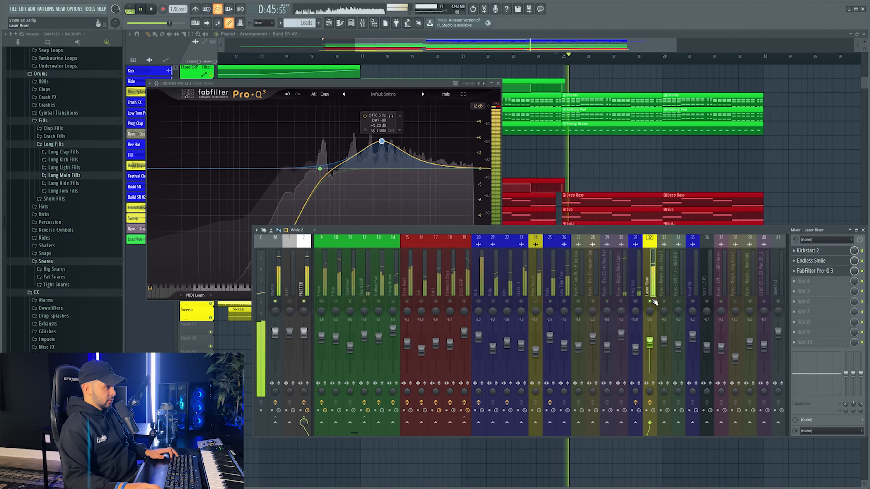
left_click(378, 141)
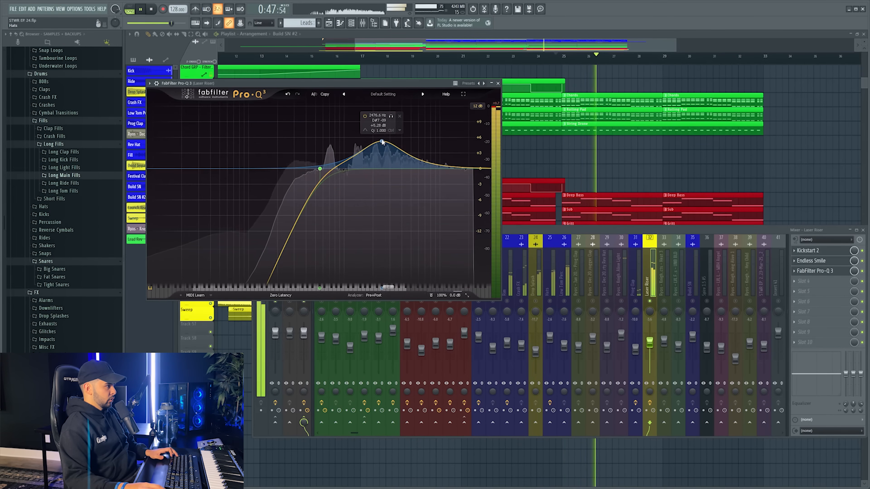
mouse_move(382, 142)
left_mouse_down()
mouse_move(357, 140)
mouse_move(376, 144)
left_mouse_up()
left_click_drag(320, 169, 323, 174)
key("F9")
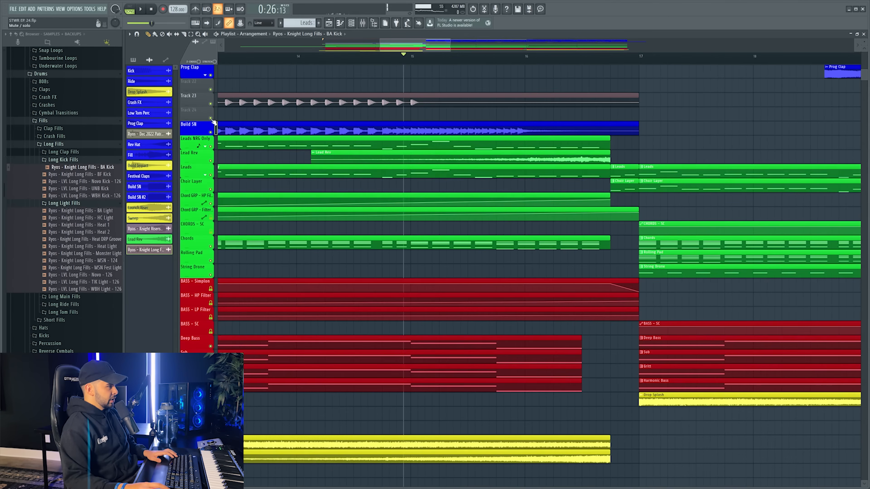
Examine the second half of the build with the BA Kick fill and mark the tail of the Build SN clip.
scroll(371, 55, "down", 7)
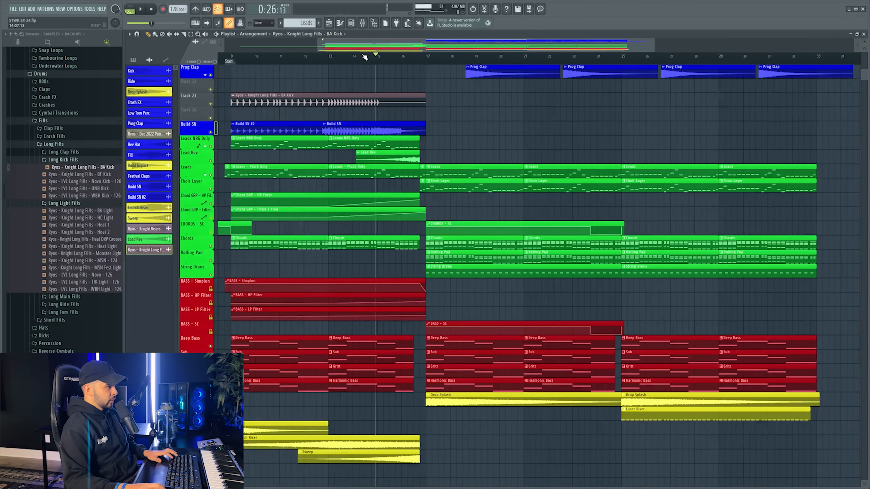
left_click(327, 56)
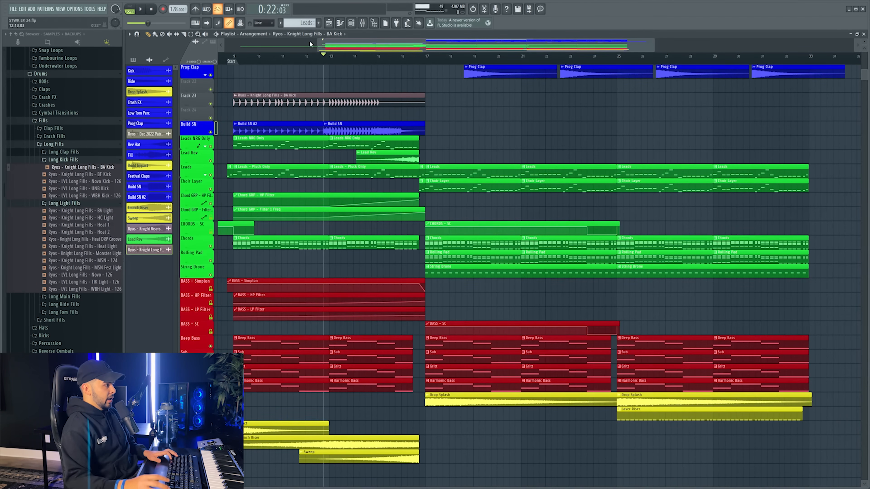
scroll(349, 60, "up", 4)
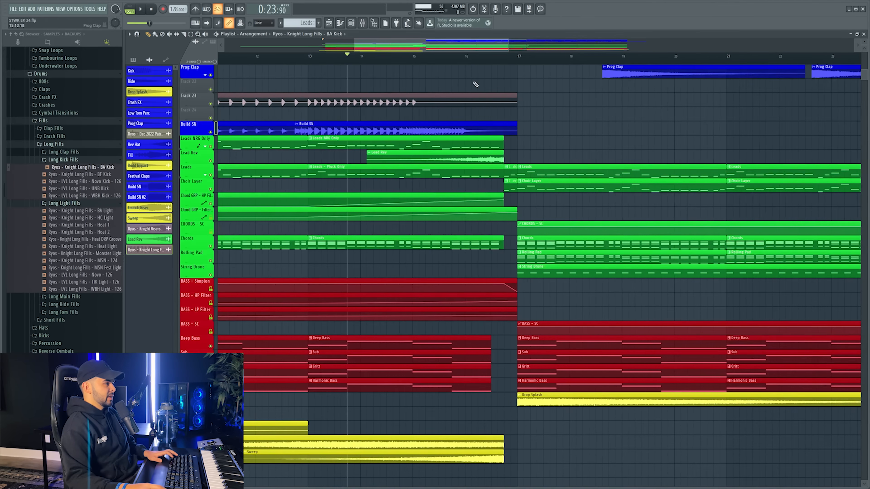
left_click_drag(477, 125, 493, 131)
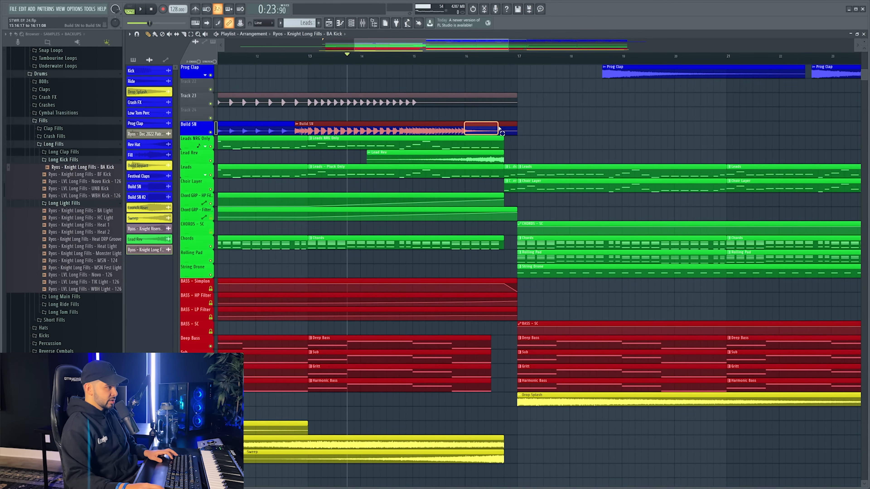
Collapse the Long Kick and Long Light fill folders and place the MSN Fest Main fill on Track 24 from bar 9.
left_click(66, 162)
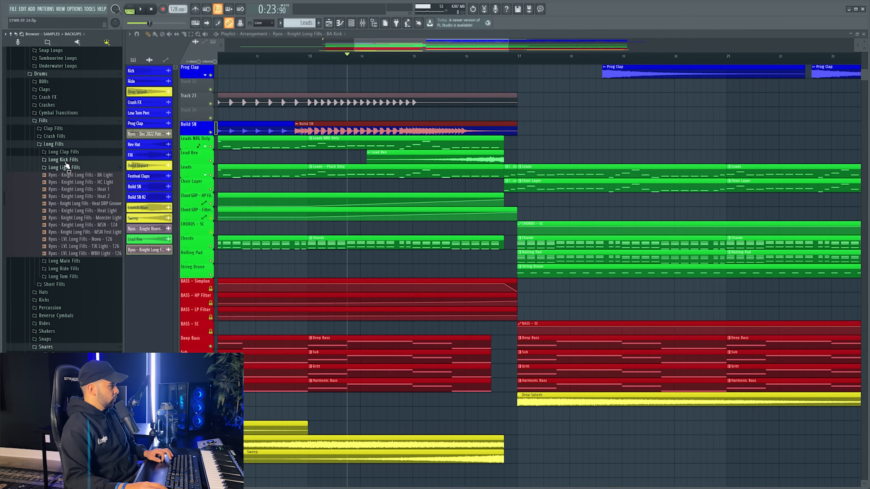
left_click(67, 168)
scroll(346, 55, "down", 8)
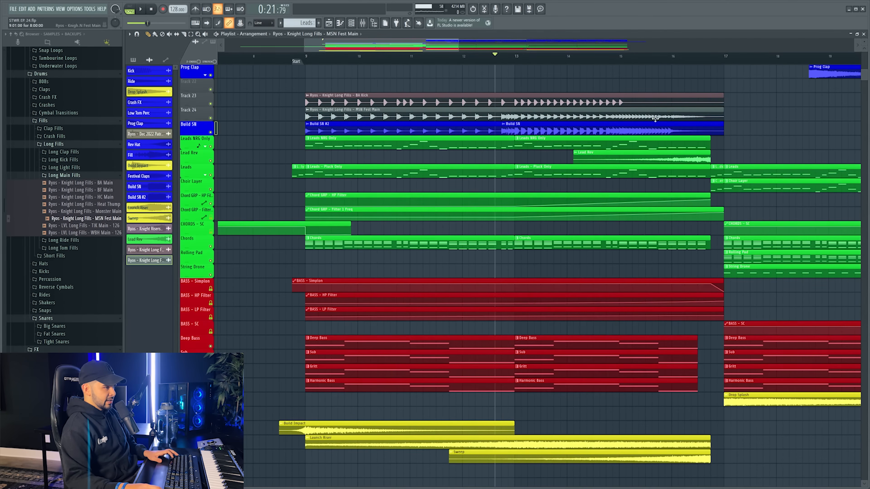
Slice the MSN Fest Main fill at bar 16, move its tail to the end of the Build SN track, and mute the remaining part.
left_click_drag(671, 109, 684, 120)
key("c")
left_click(681, 116)
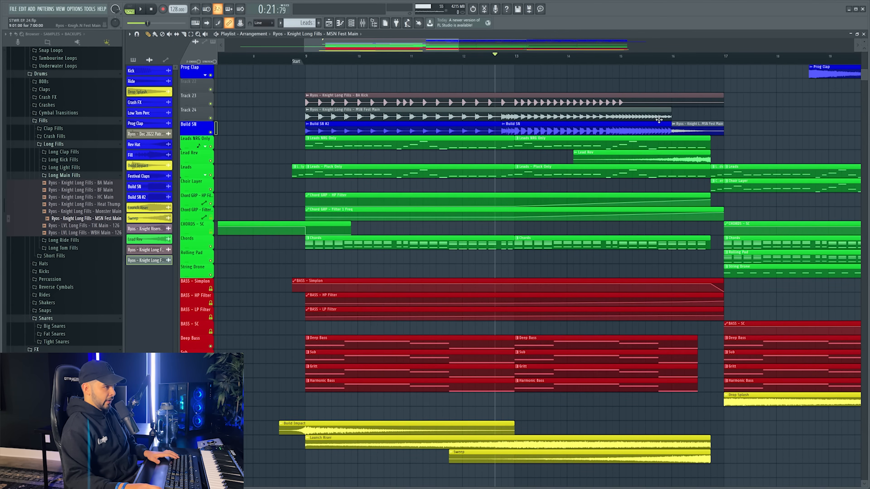
double_click(667, 126)
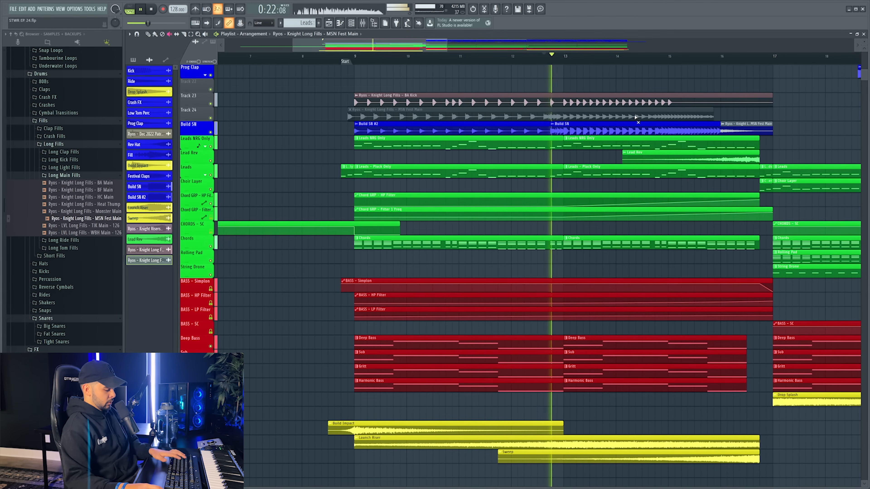
left_click_drag(692, 116, 699, 117)
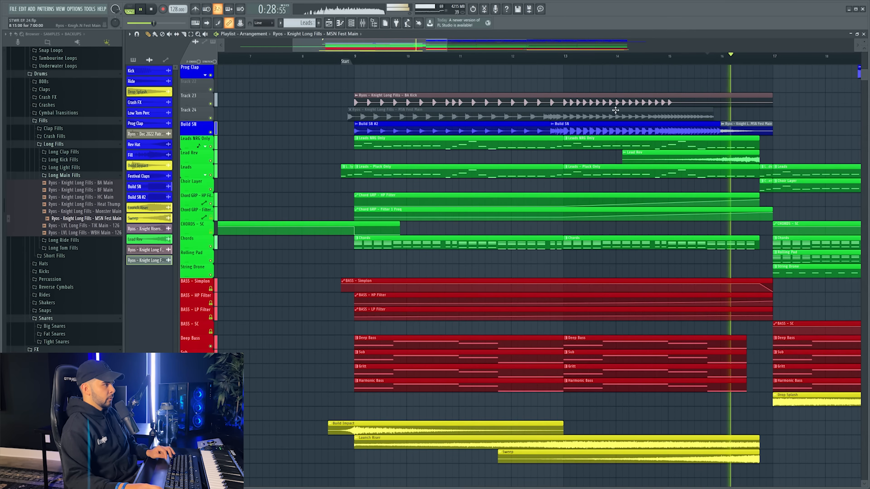
Name the added fills Build Kick and Build SN #3, color them blue, and play the arrangement through to the end of the drop.
double_click(688, 128)
left_click(248, 161)
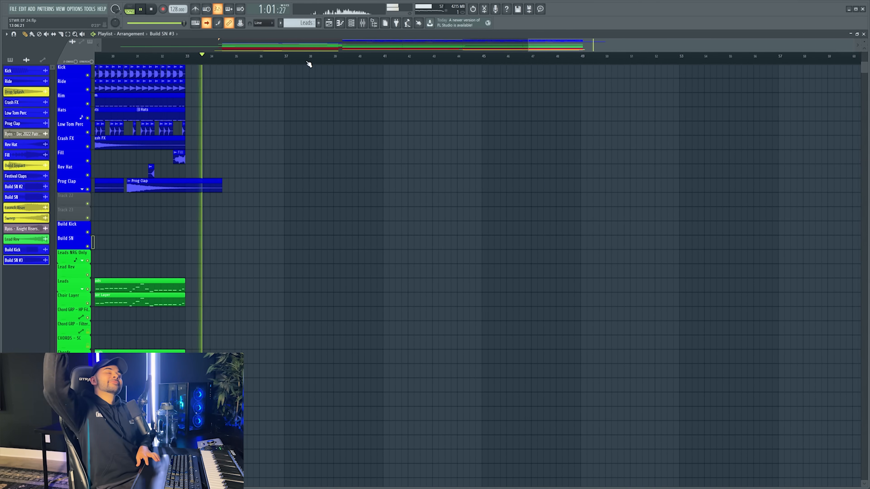
key("space")
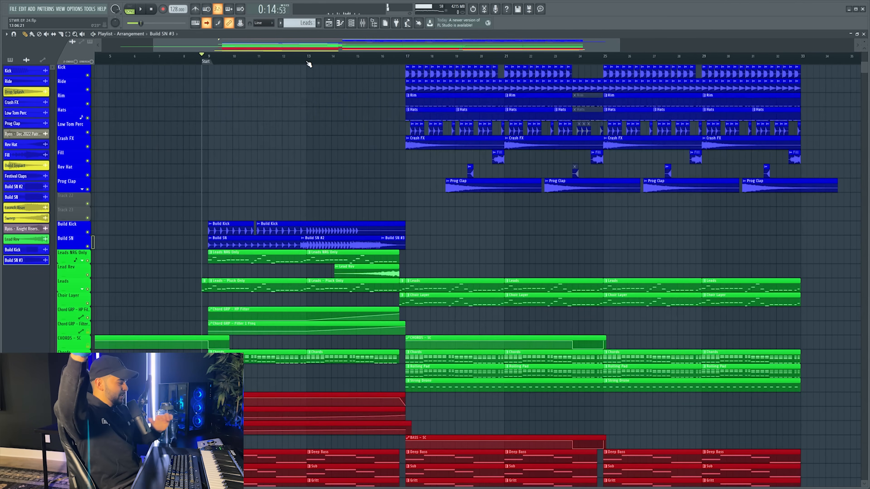